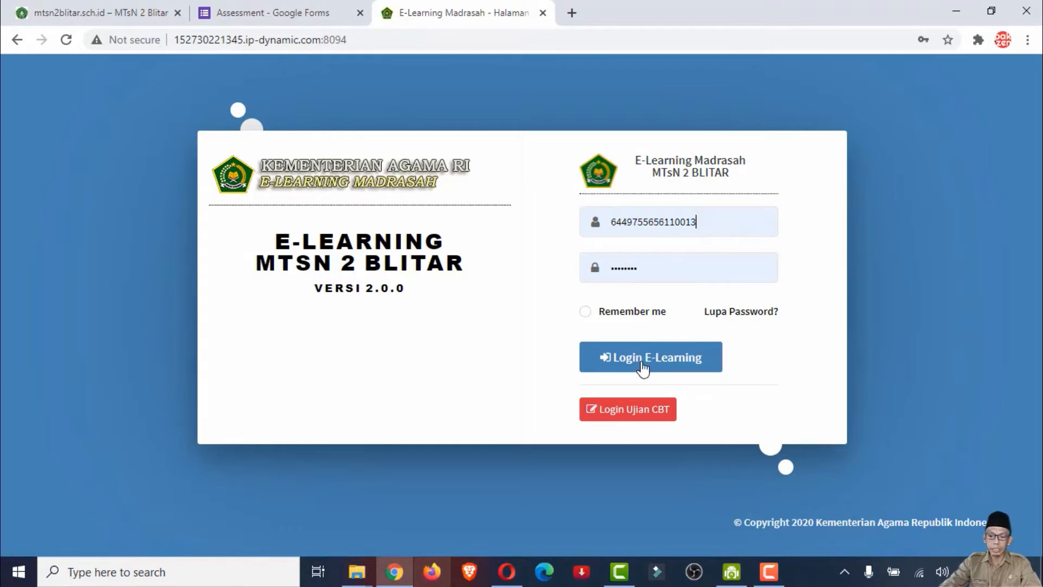
Log in to the e-learning site with the filled-in teacher credentials and skip the welcome tour
left_click(642, 368)
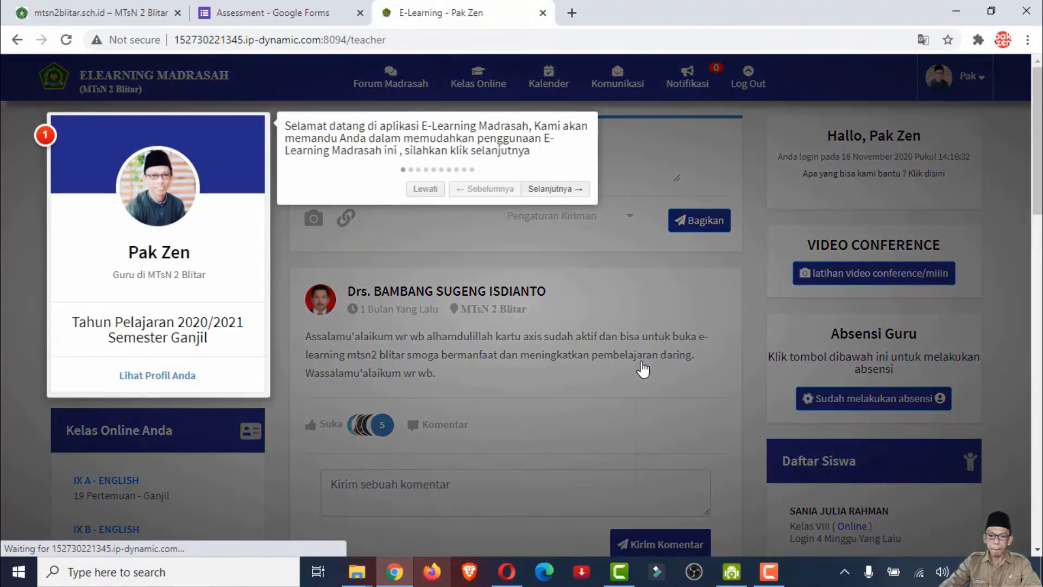
left_click(424, 190)
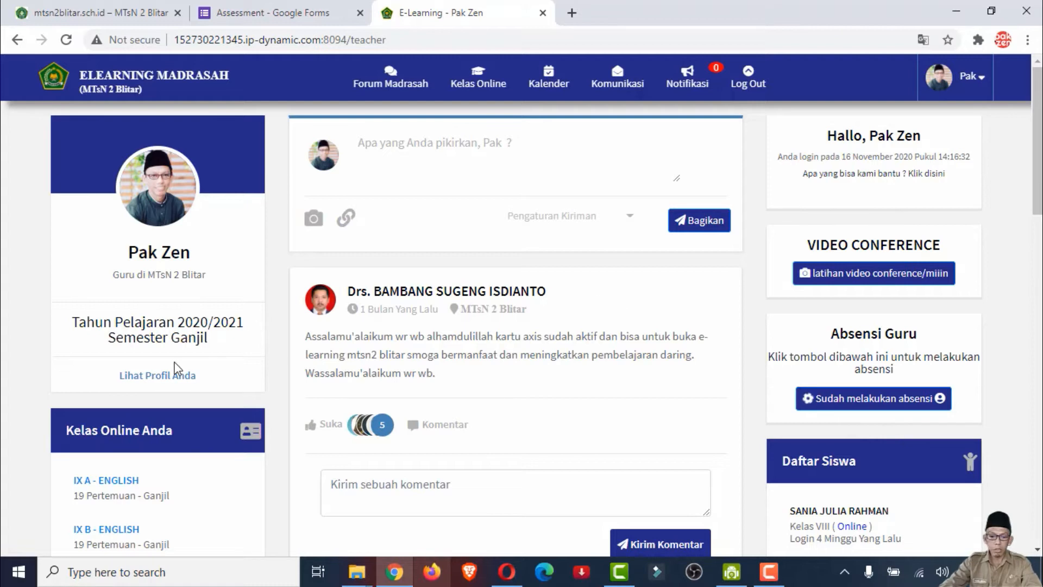
Open the IX A - ENGLISH class from the teacher's list of online classes
scroll(174, 371, "down", 1)
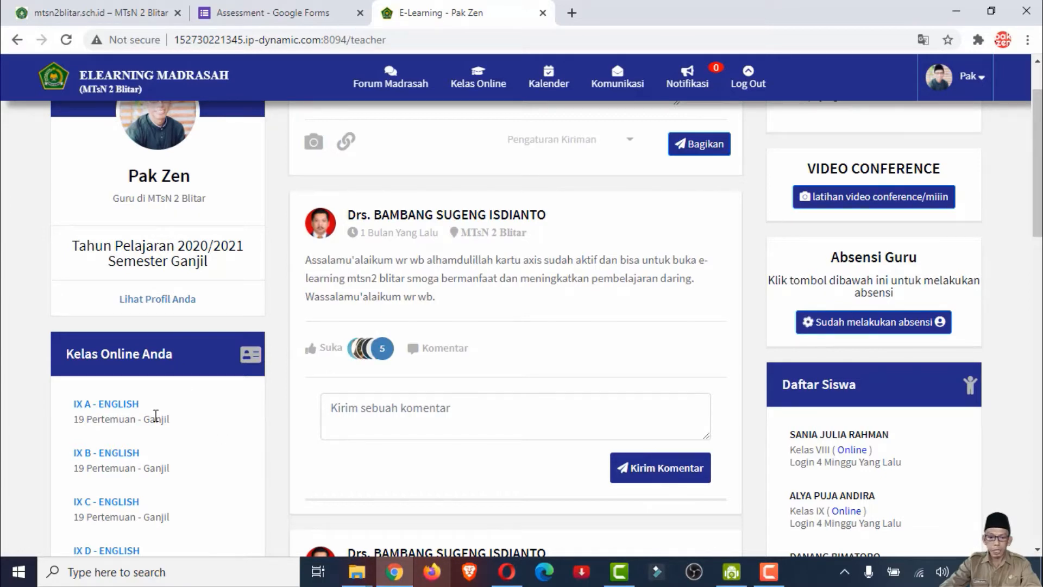
scroll(142, 403, "down", 3)
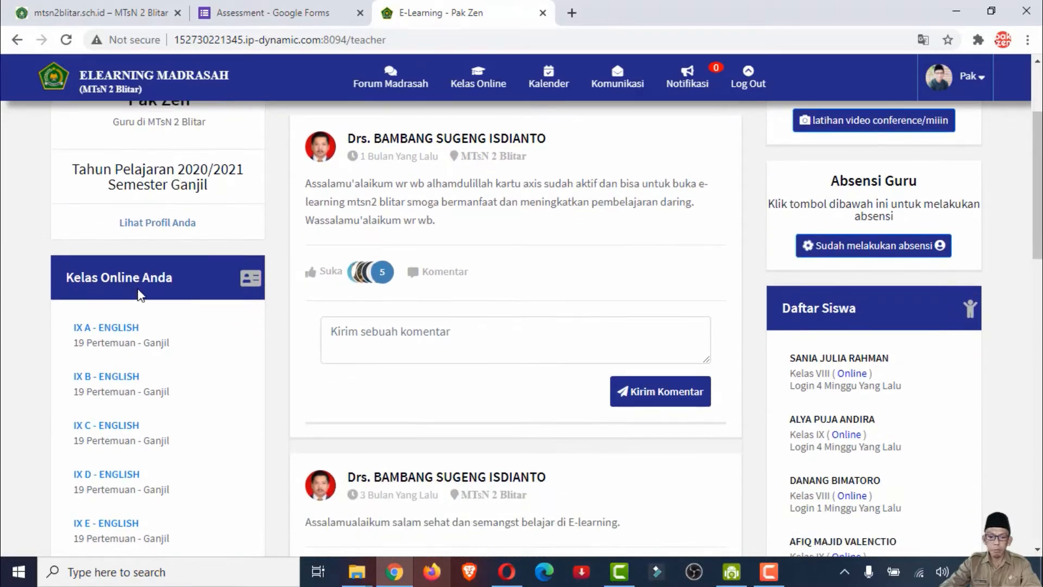
scroll(158, 307, "down", 1)
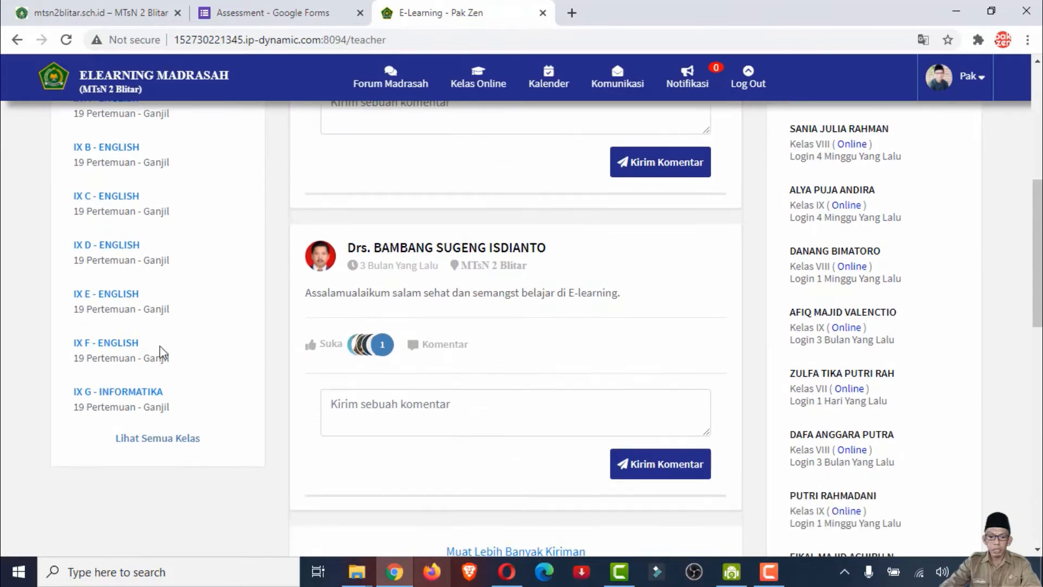
scroll(151, 347, "up", 3)
scroll(163, 347, "down", 3)
scroll(152, 287, "up", 2)
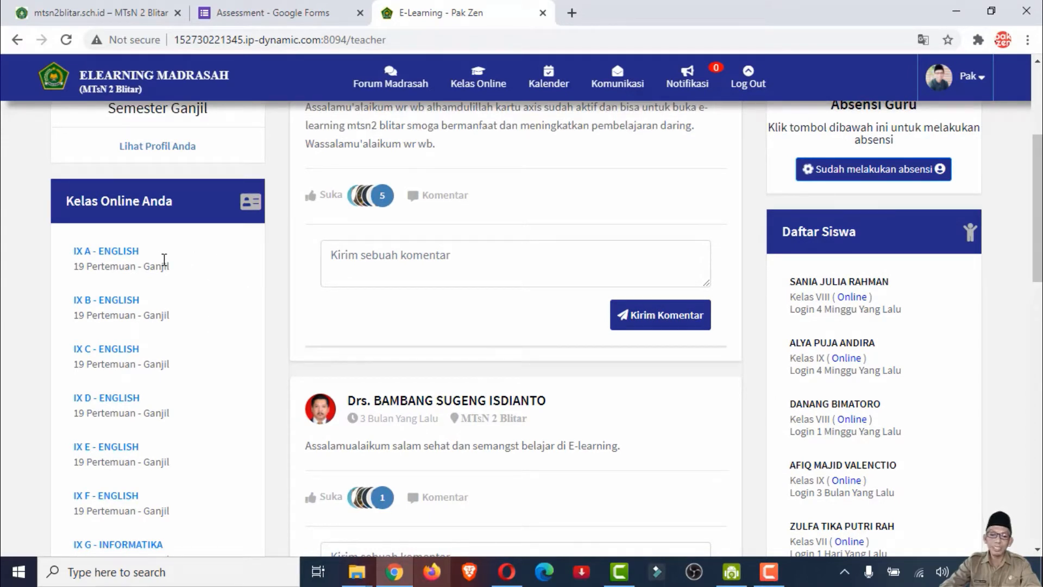
left_click(115, 255)
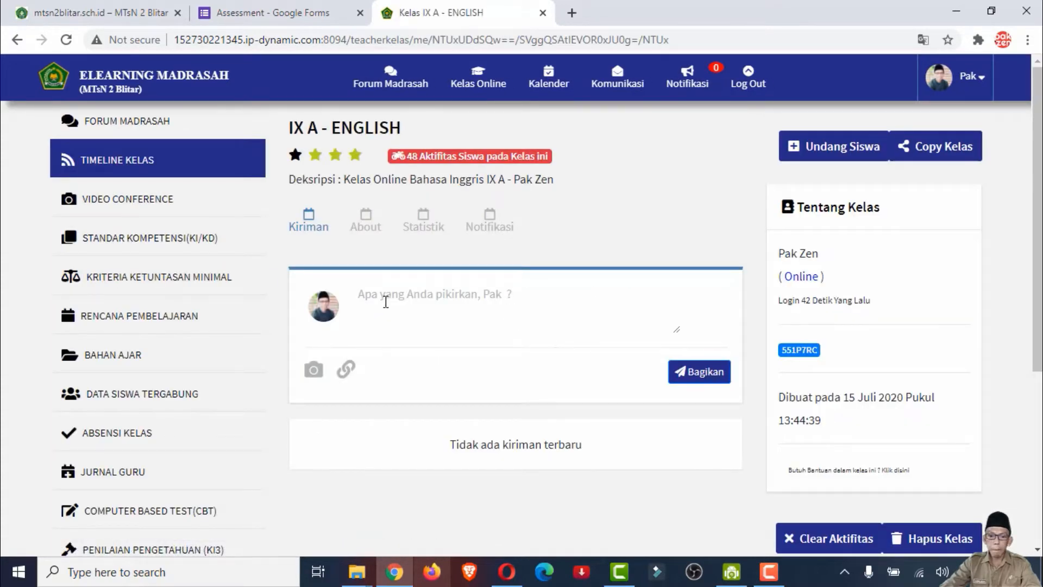
Open the class's Computer Based Test list and delete the existing Penilaian Akhir Semester exam
scroll(152, 220, "down", 3)
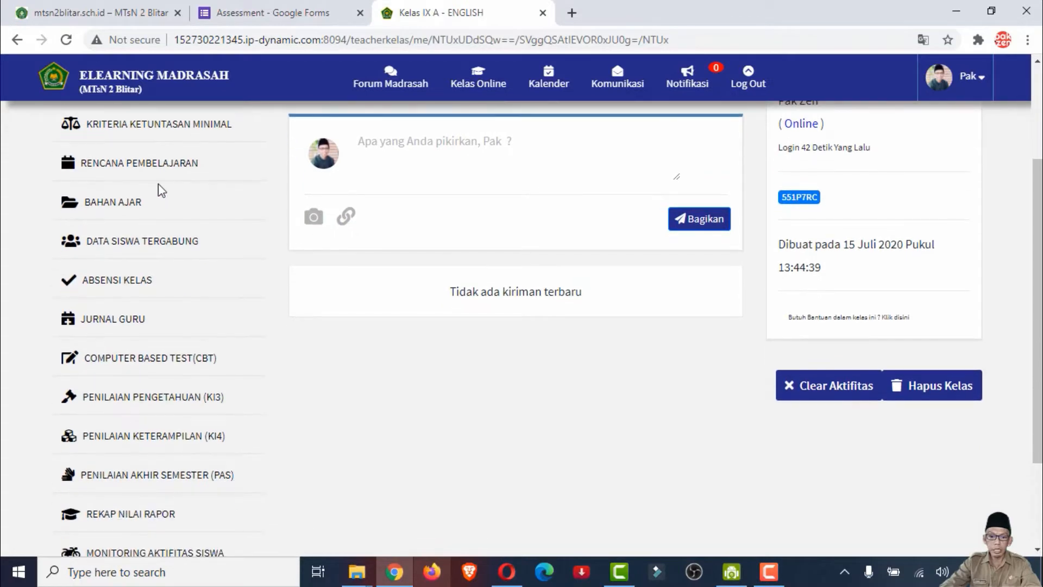
scroll(170, 171, "up", 3)
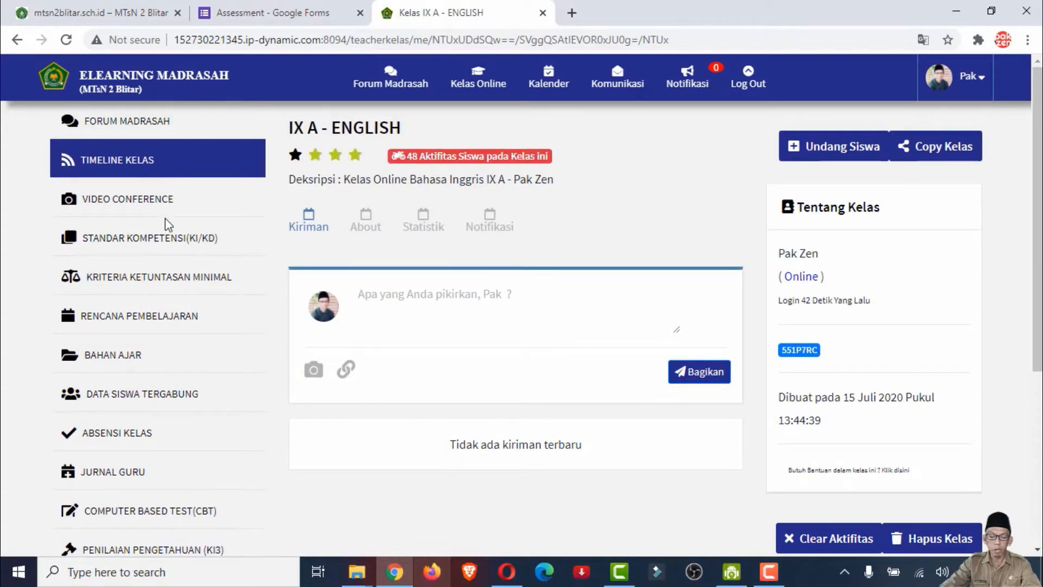
scroll(165, 292, "down", 1)
scroll(122, 385, "down", 1)
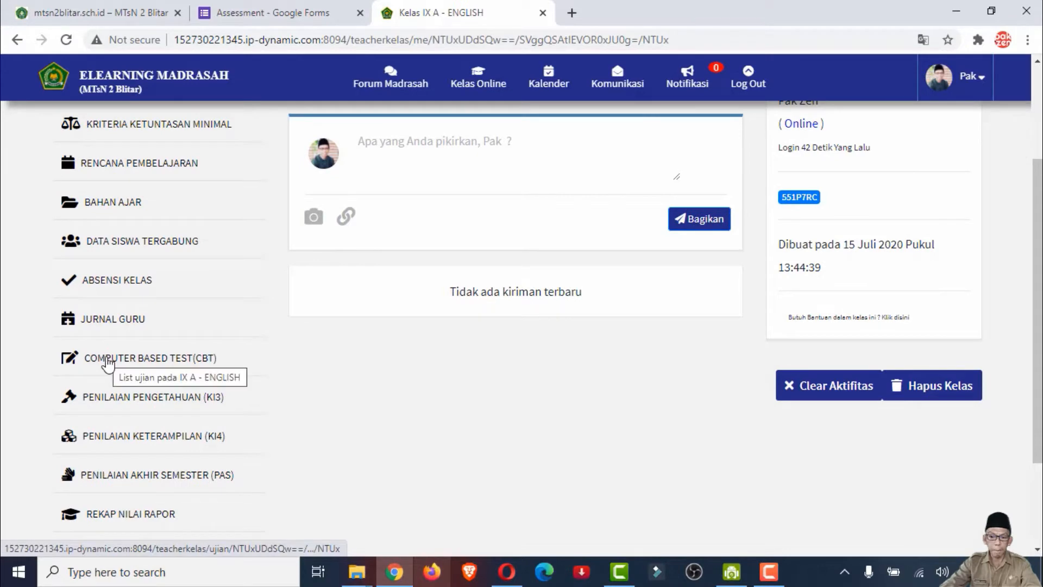
left_click(122, 364)
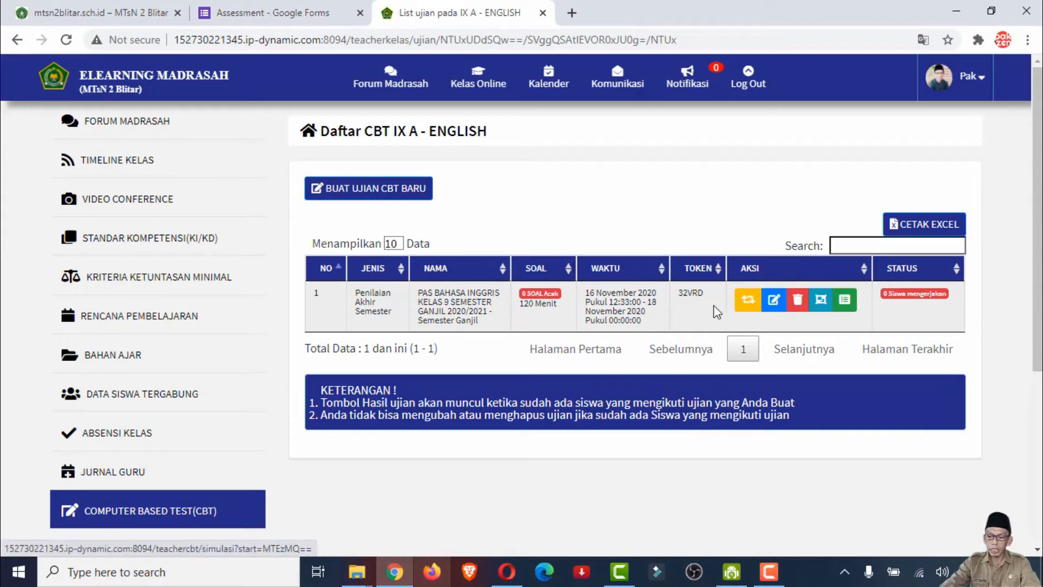
left_click(797, 299)
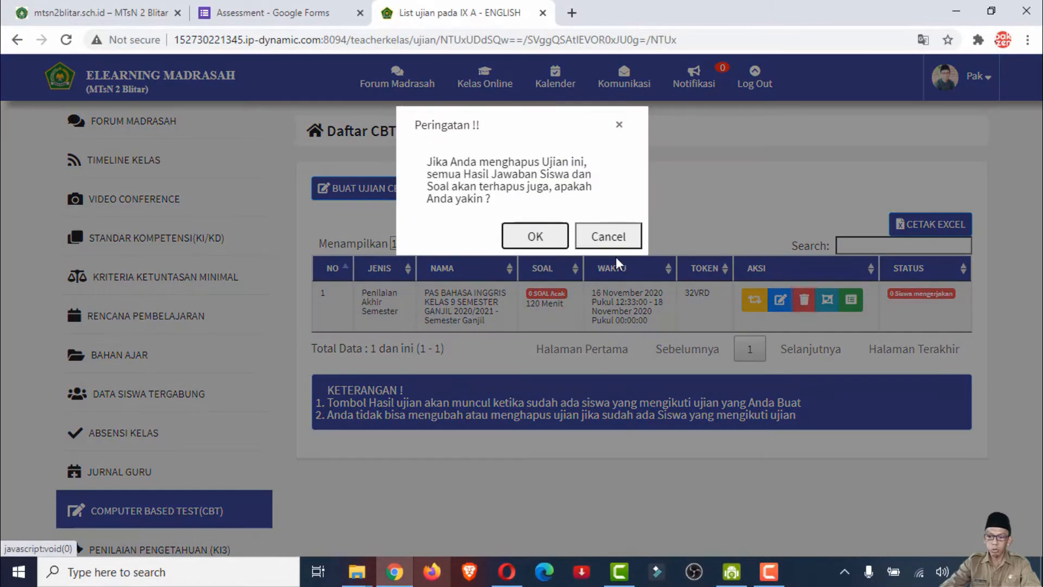
left_click(535, 238)
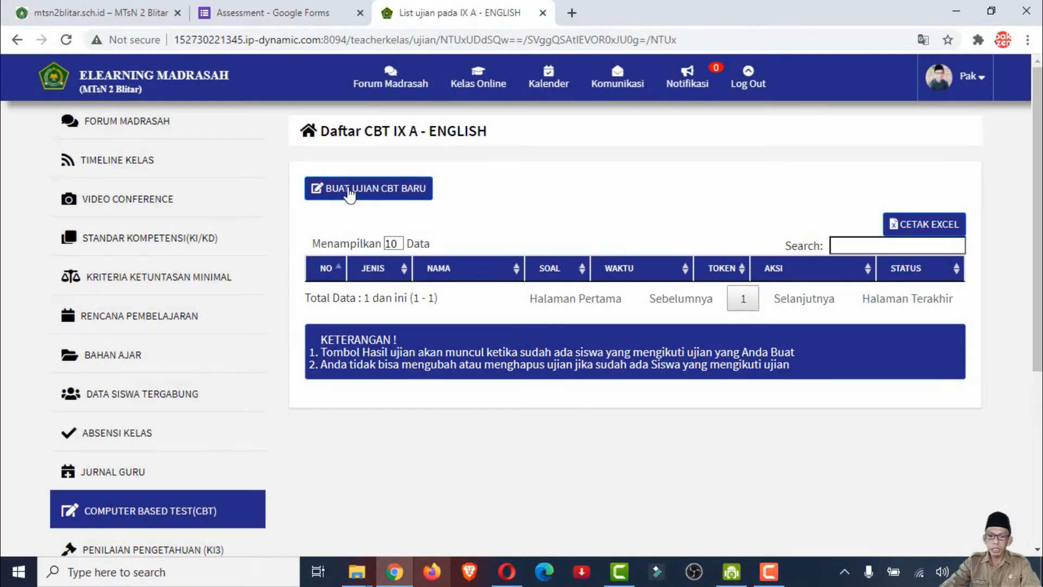
Create a new CBT exam of type Penilaian Akhir Semester named PAS BAHASA INGGRIS KELAS 9 SEMESTER GANJIL 2020/2021
left_click(348, 190)
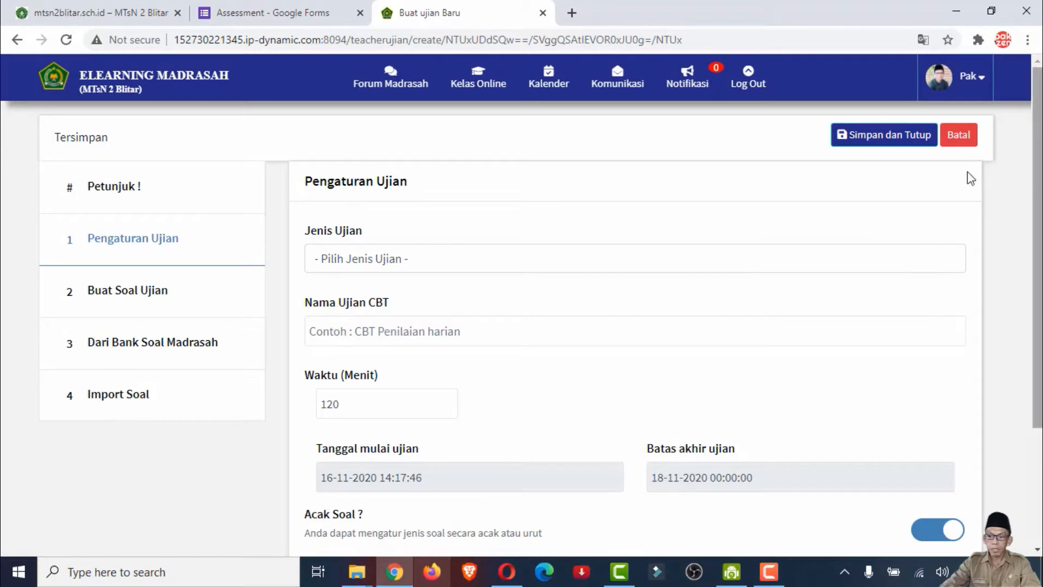
left_click(380, 260)
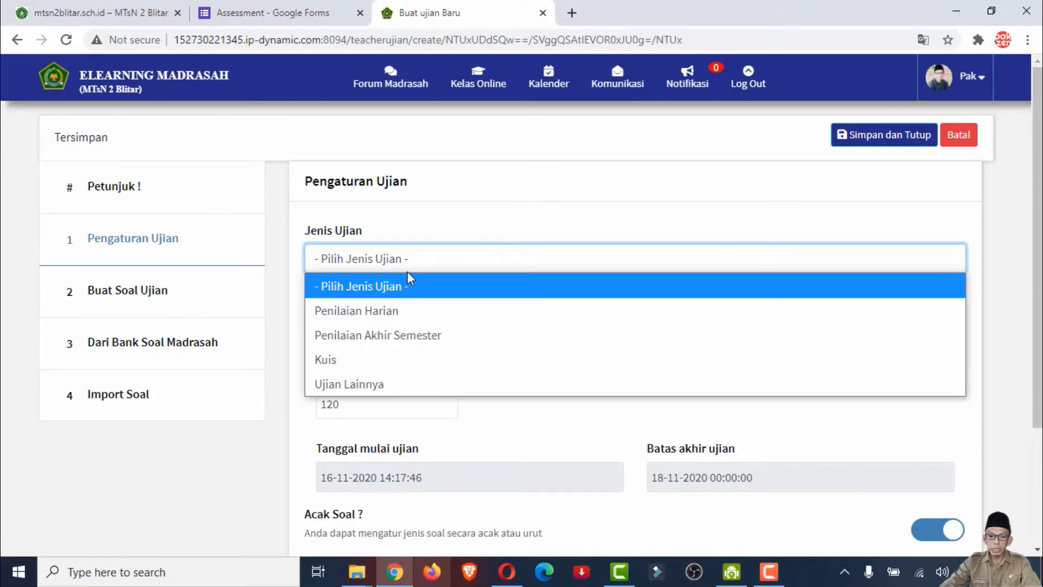
left_click(418, 337)
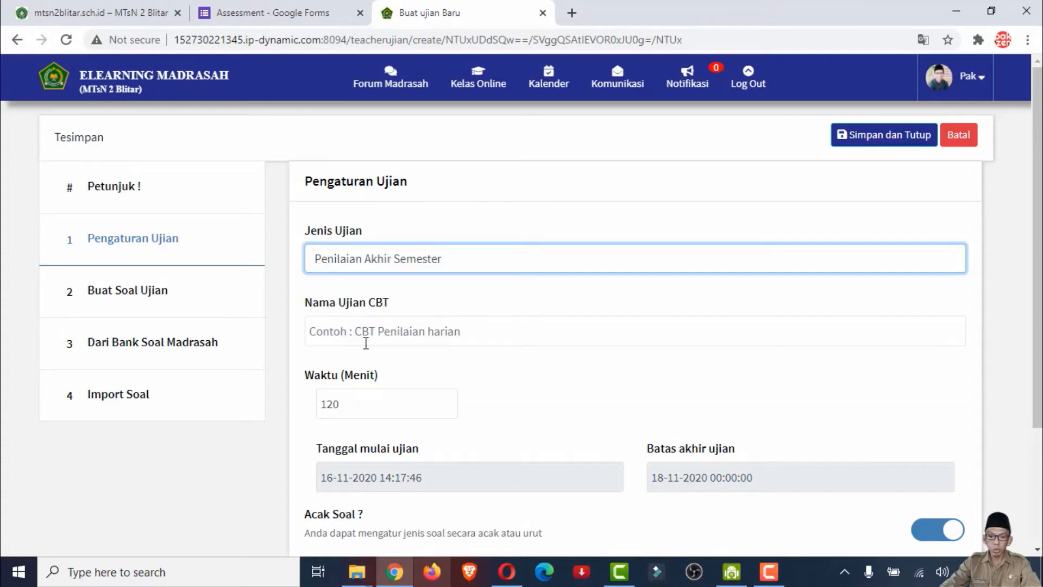
left_click(428, 339)
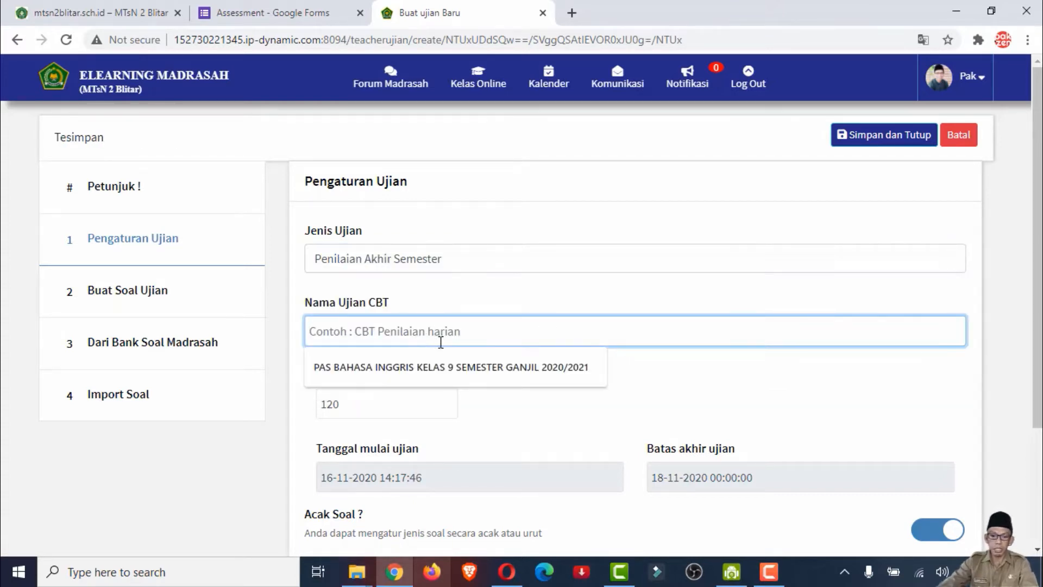
left_click(427, 369)
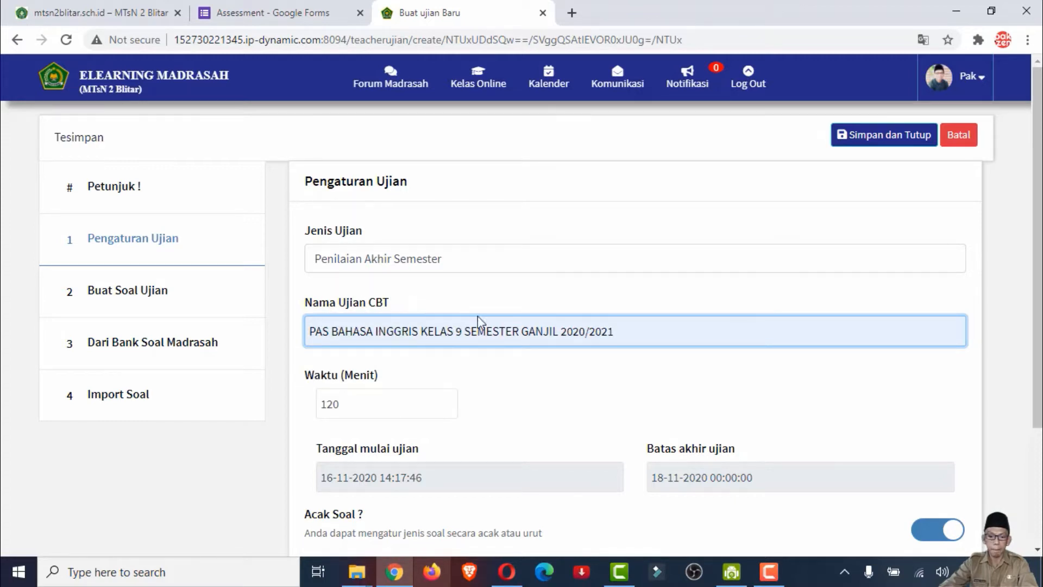
scroll(391, 367, "down", 1)
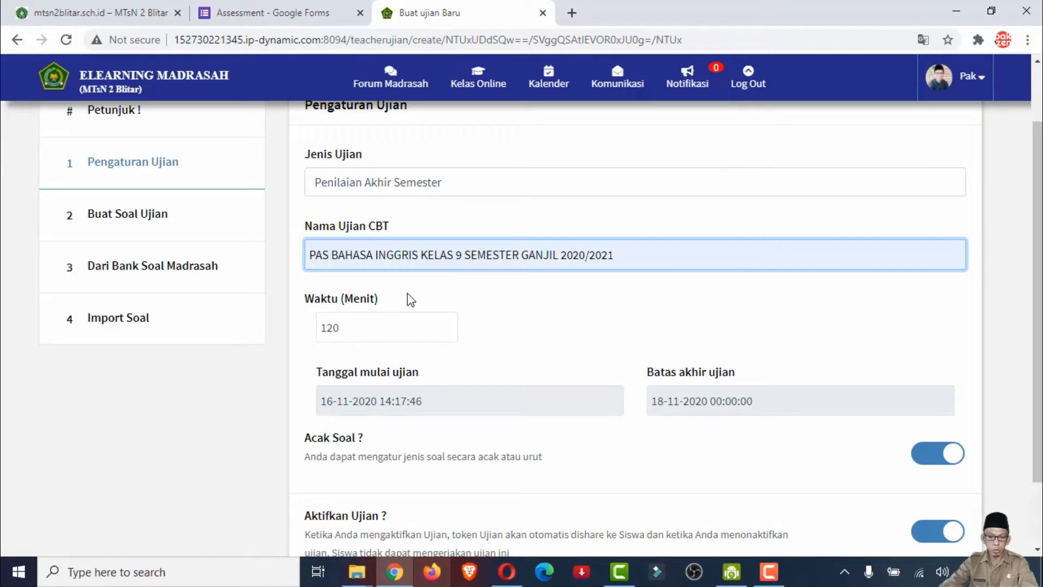
left_click(451, 400)
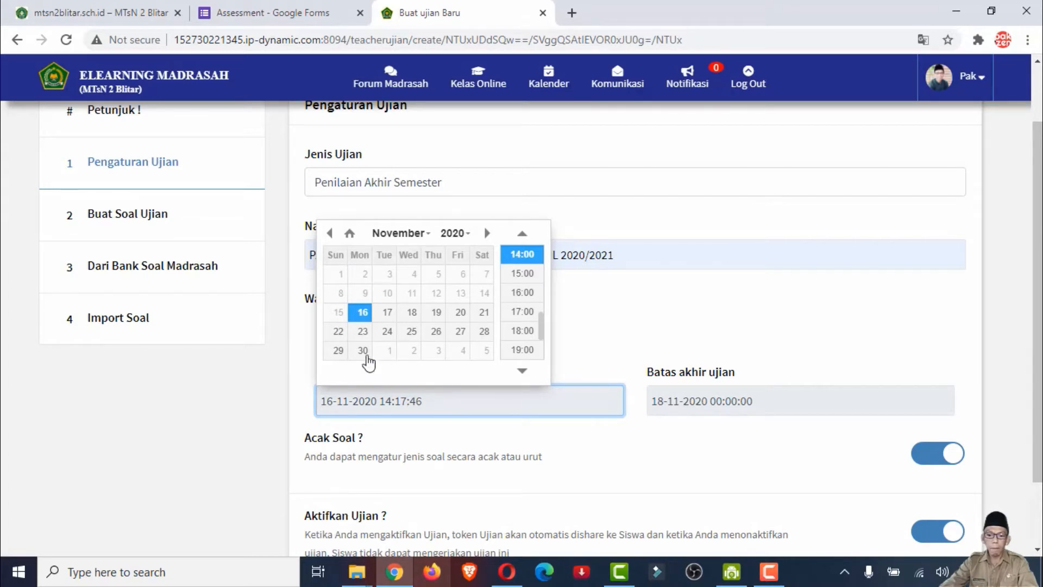
left_click(414, 355)
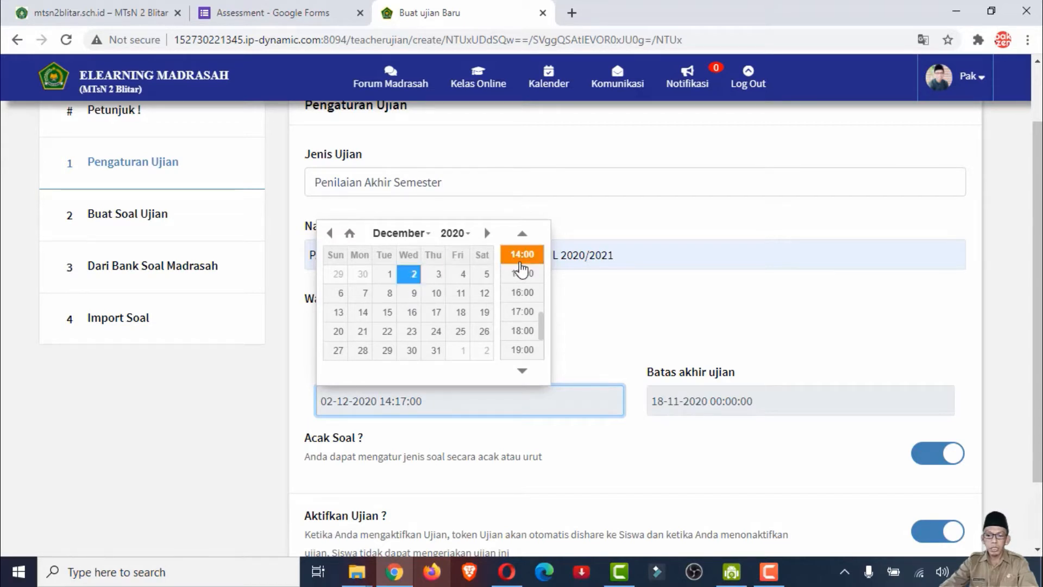
scroll(527, 274, "up", 4)
scroll(524, 274, "up", 1)
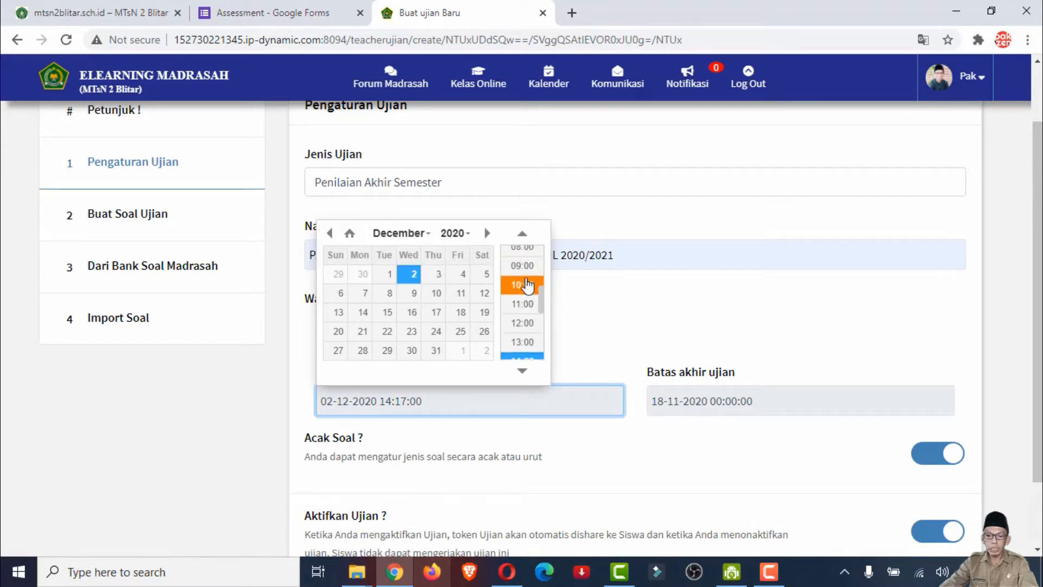
scroll(530, 291, "up", 3)
scroll(531, 294, "up", 3)
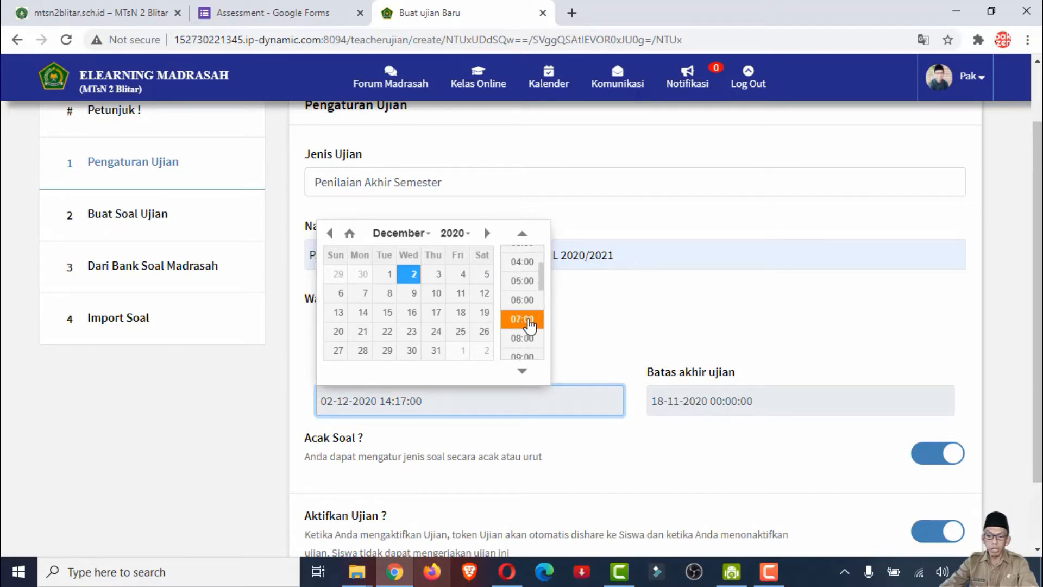
left_click(529, 321)
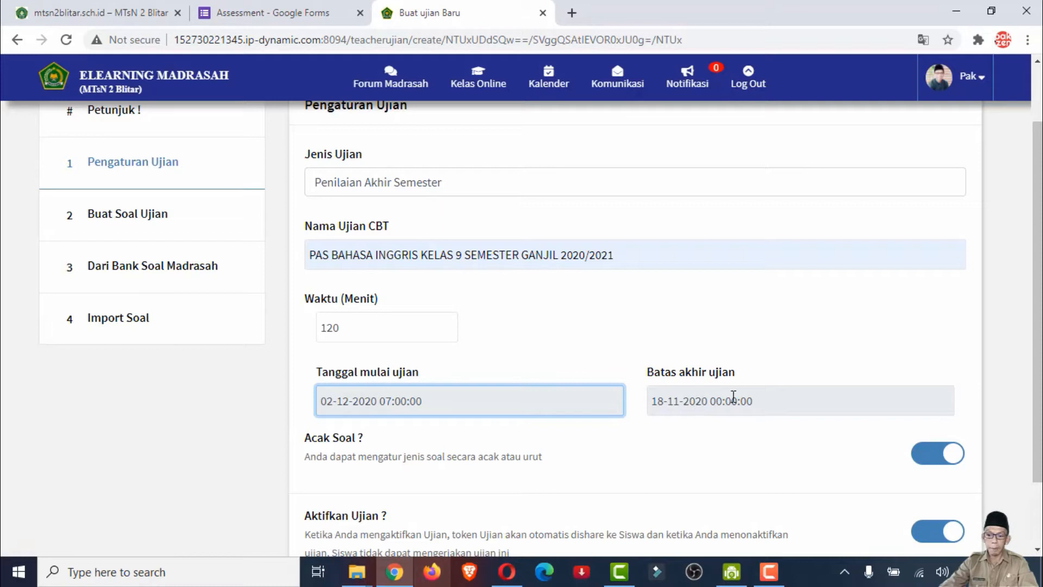
left_click(769, 401)
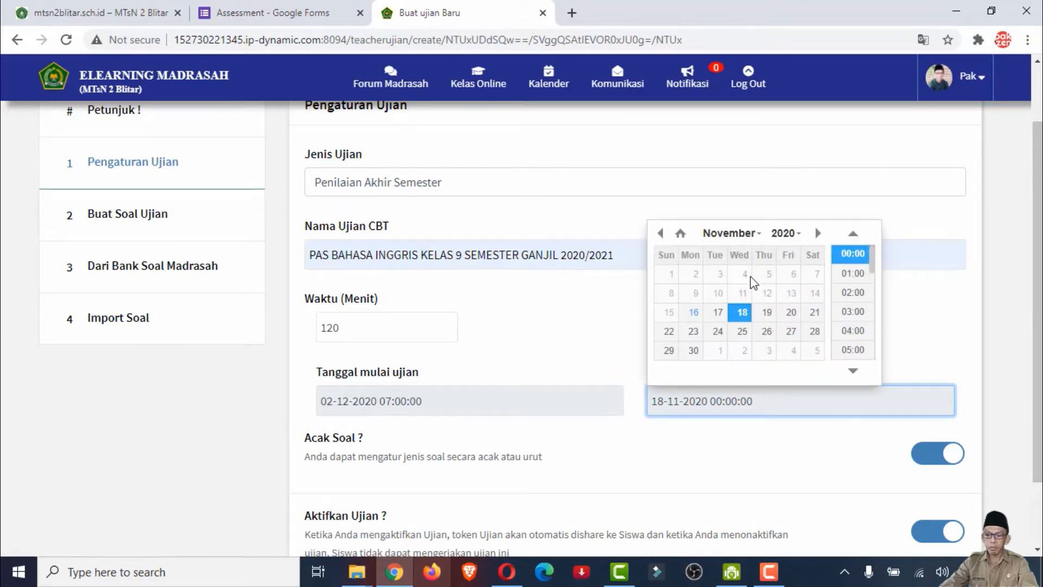
left_click(743, 351)
scroll(859, 304, "down", 3)
scroll(861, 312, "down", 2)
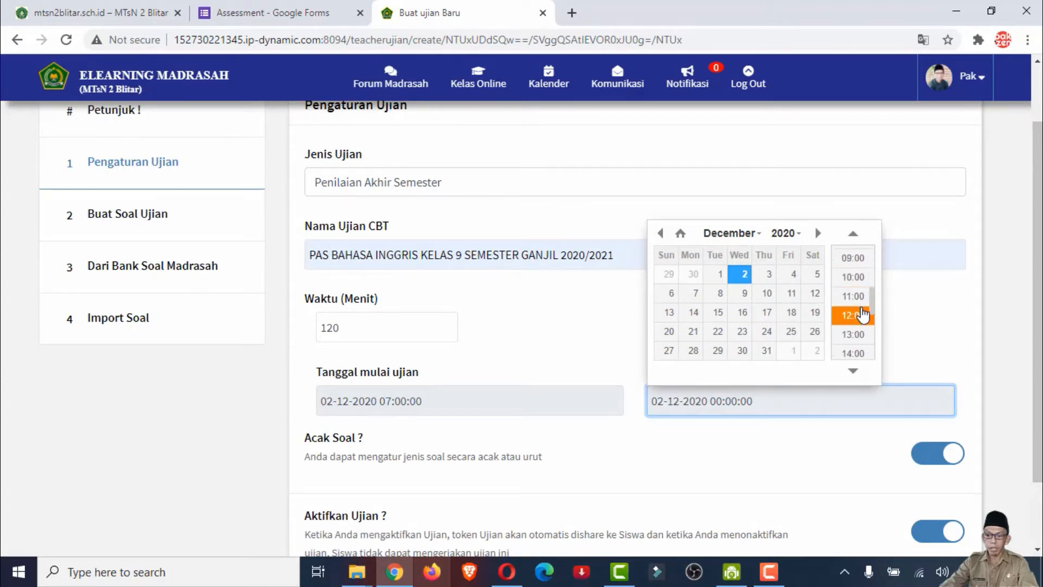
left_click(861, 310)
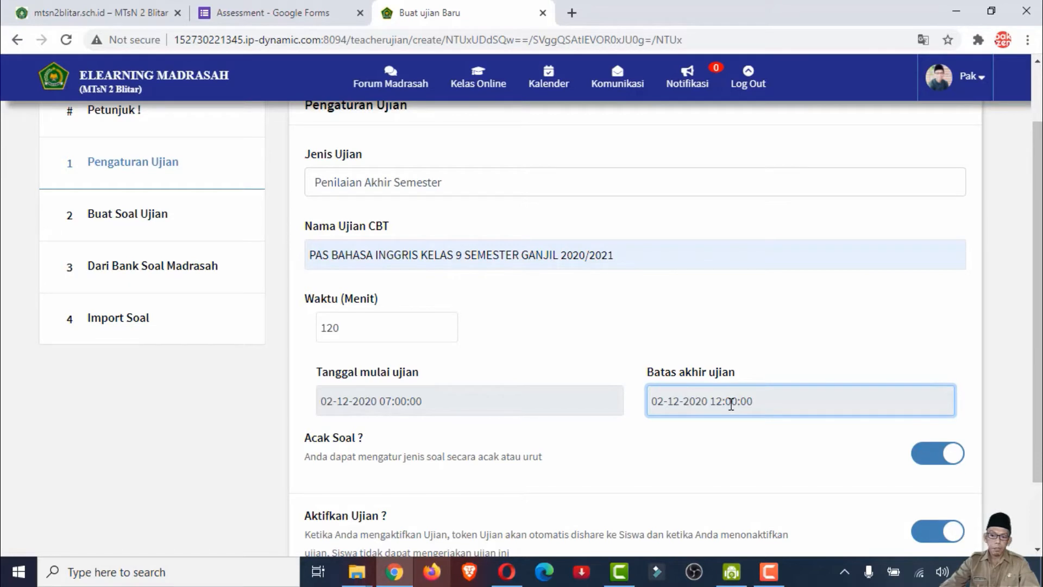
Review the remaining exam settings and open the section for creating exam questions
scroll(602, 380, "down", 2)
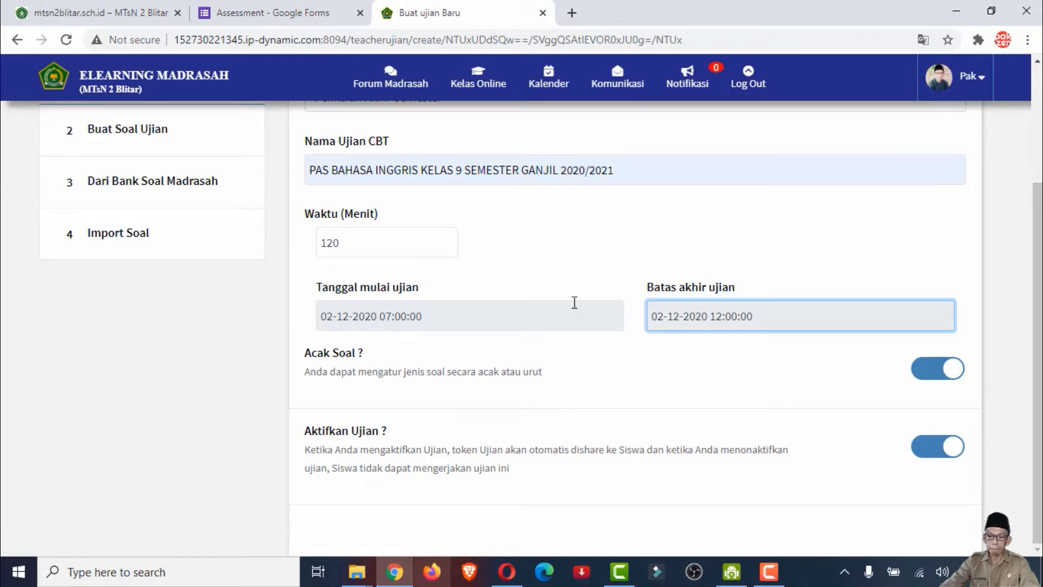
scroll(420, 305, "up", 3)
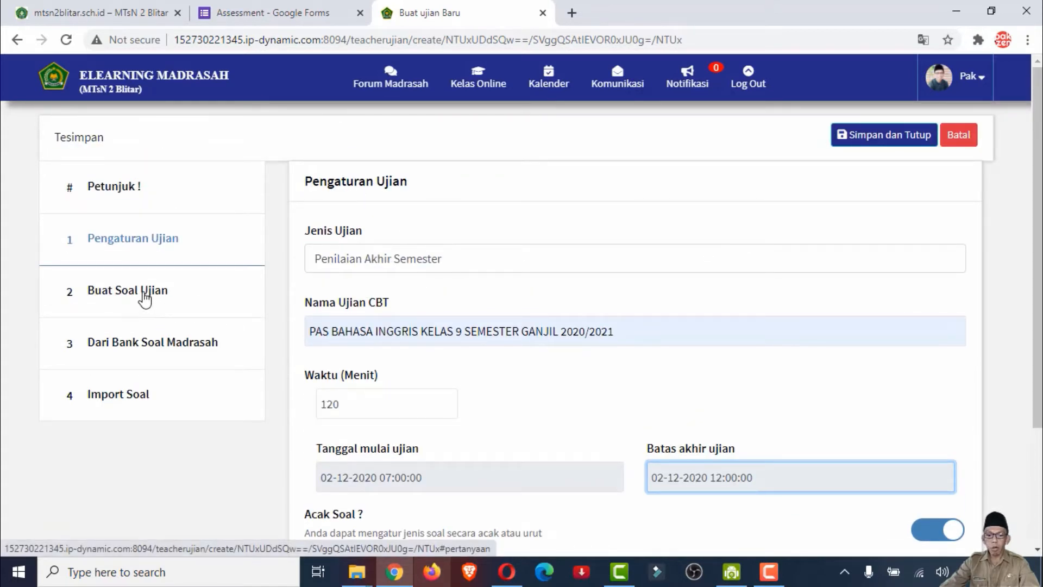
scroll(519, 293, "down", 3)
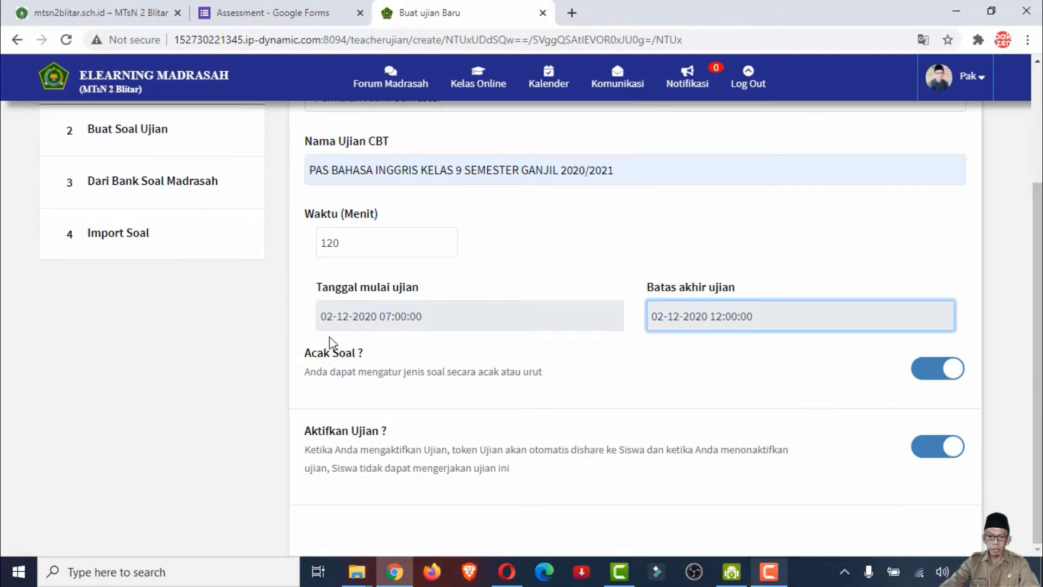
scroll(329, 343, "up", 3)
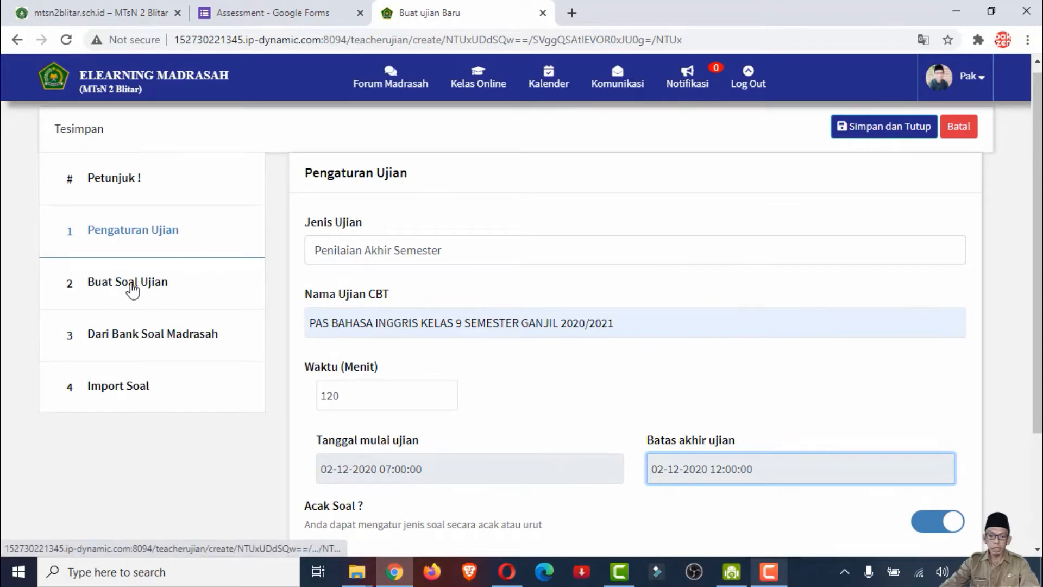
left_click(121, 290)
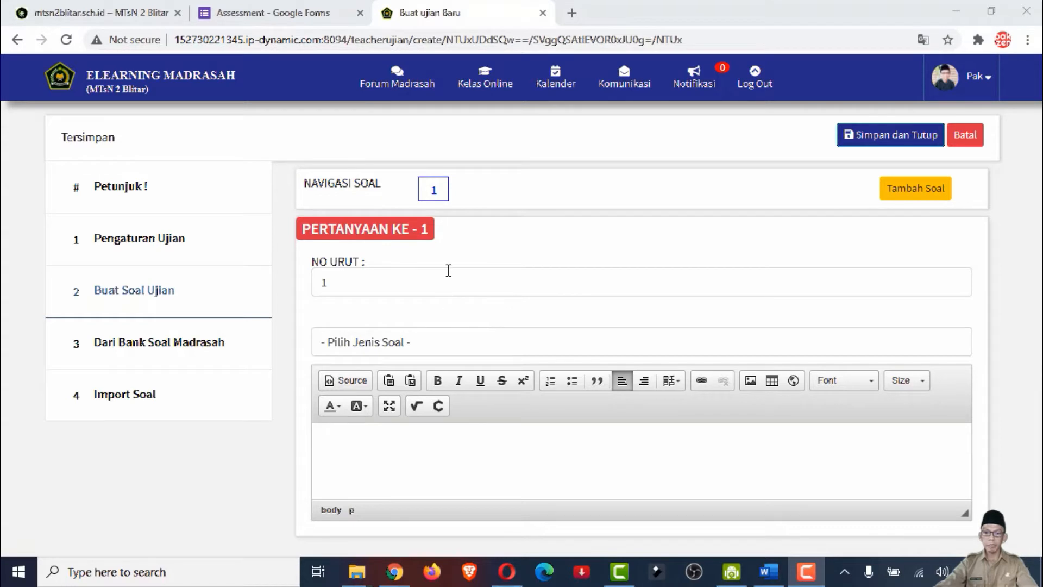
Look through the question types available for question 1
left_click(538, 249)
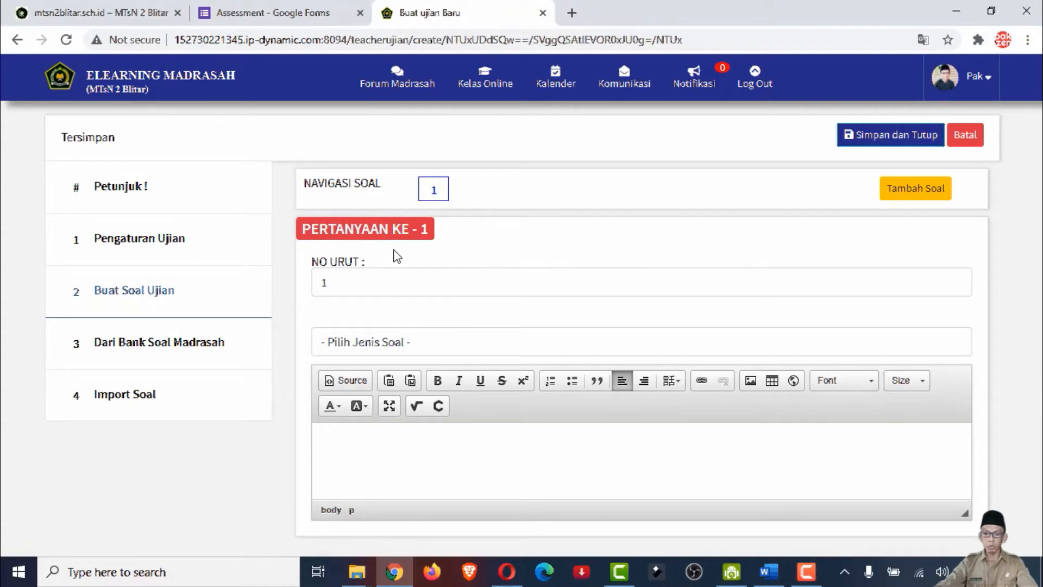
left_click(441, 340)
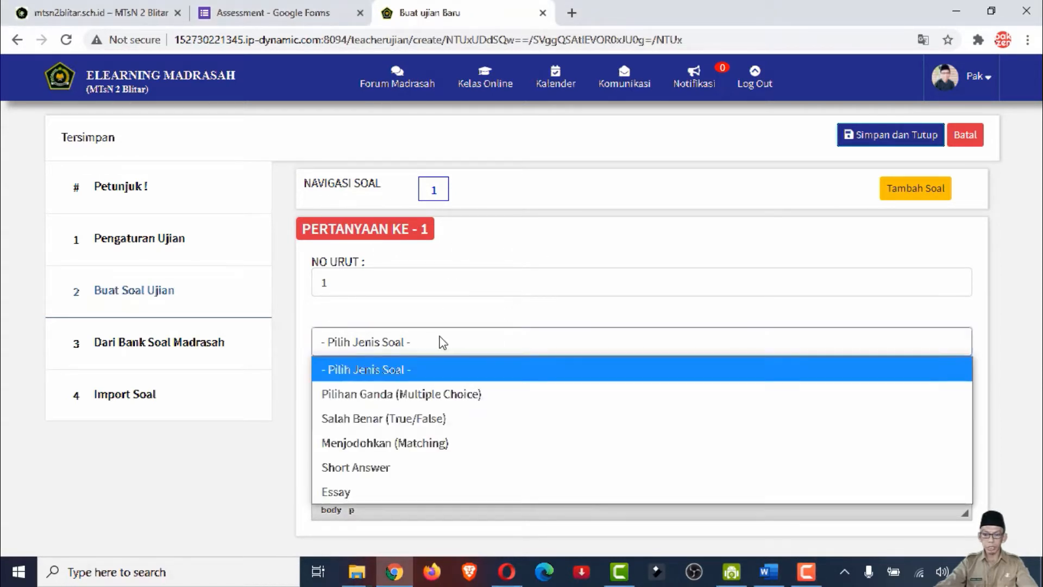
left_click(457, 290)
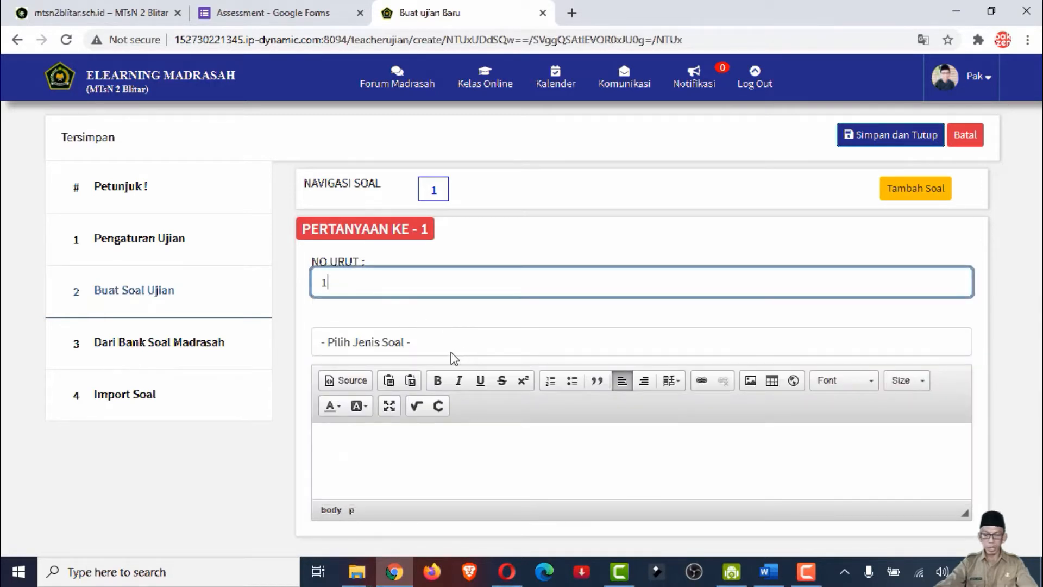
Set question 1's type to Pilihan Ganda (Multiple Choice)
left_click(401, 342)
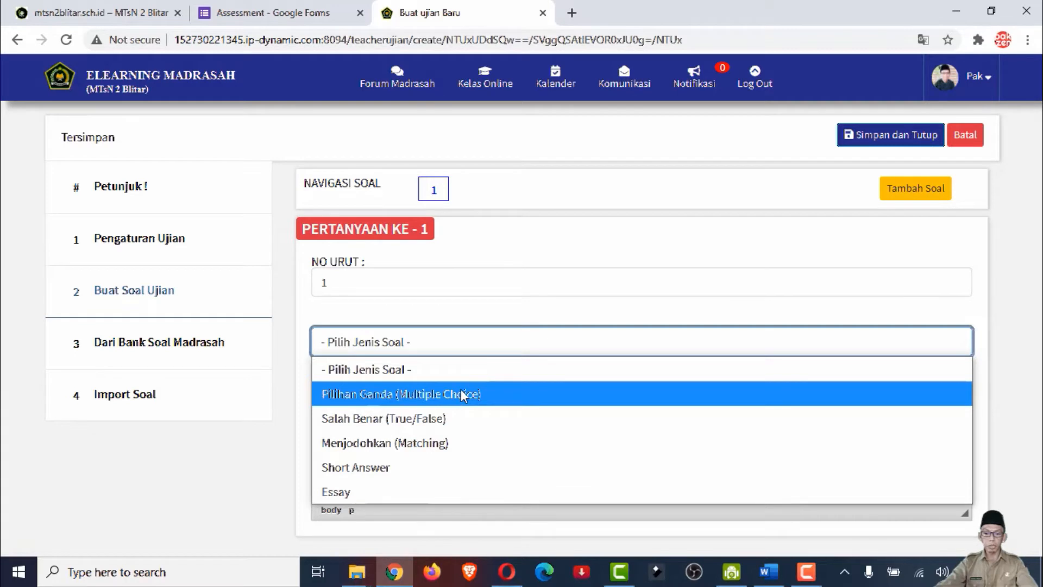
left_click(422, 402)
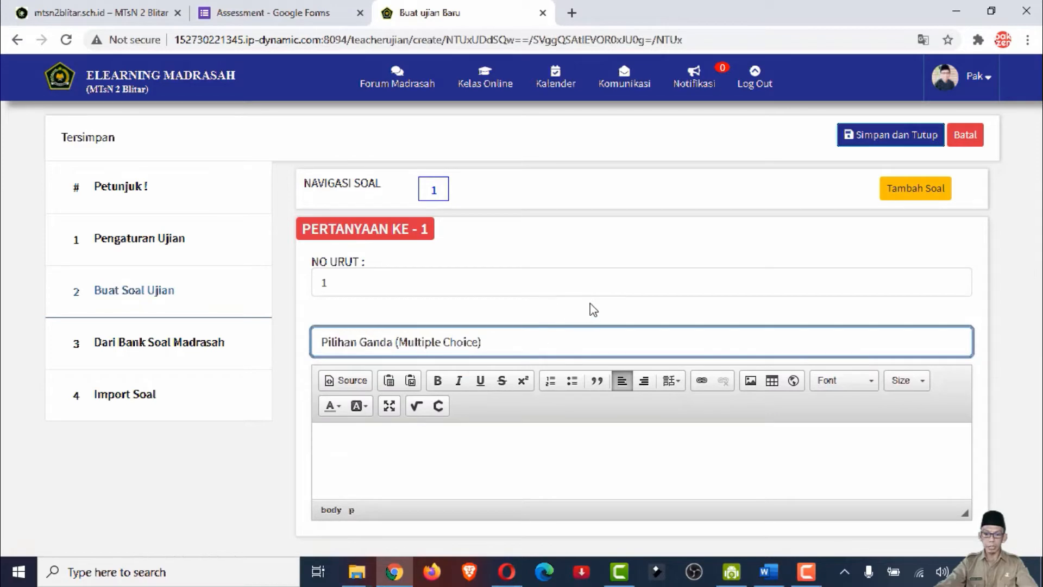
left_click(463, 394)
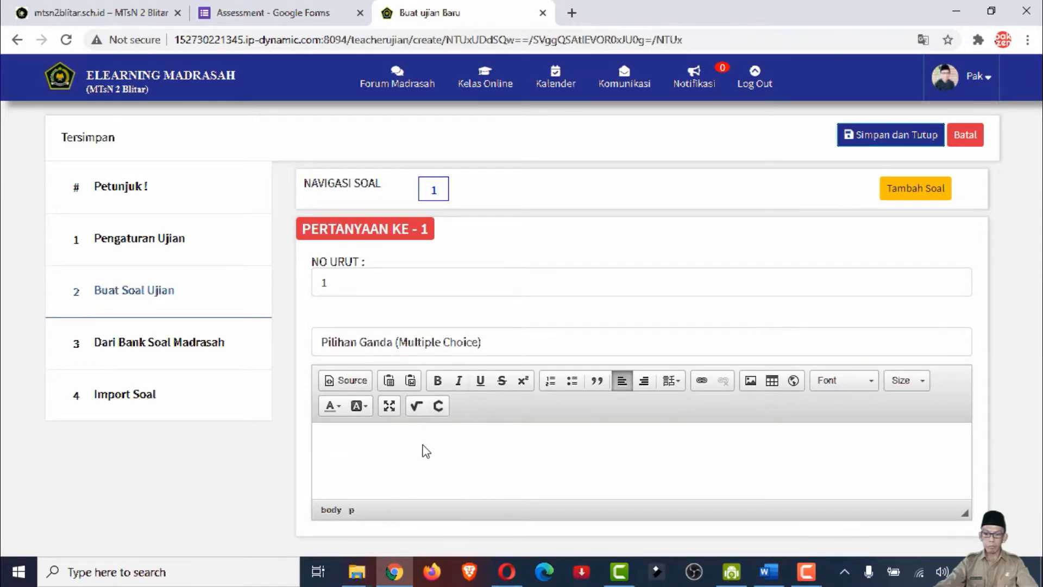
Look through the question text field and the fields for answer options A to E of question 1
scroll(552, 440, "down", 1)
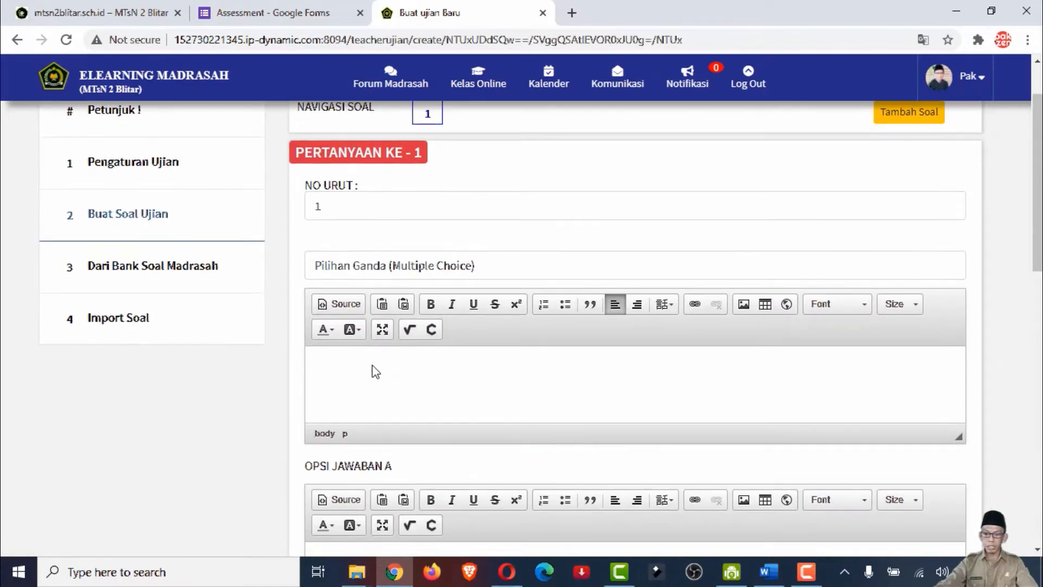
scroll(349, 375, "down", 1)
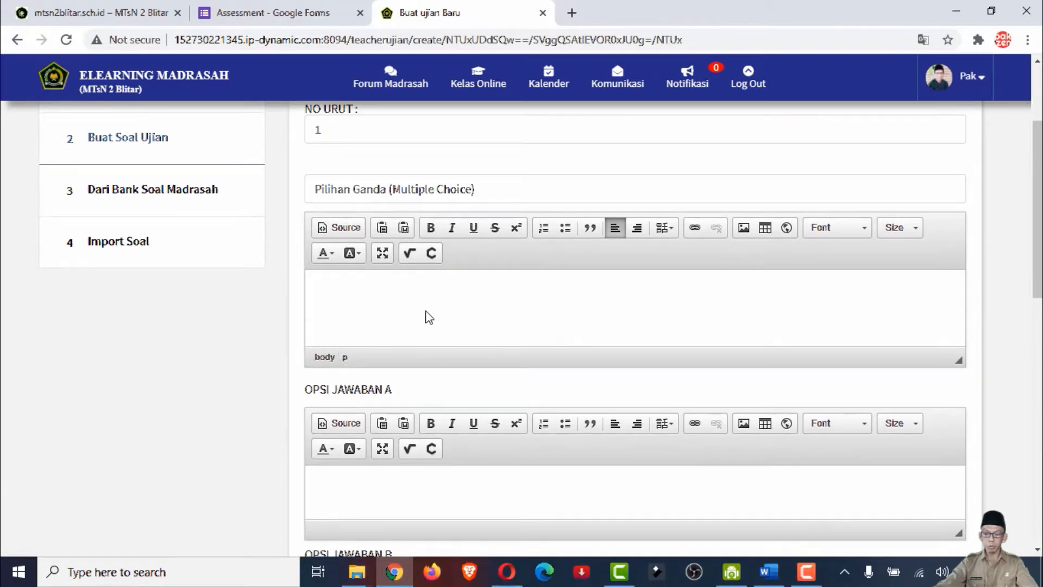
scroll(440, 296, "down", 2)
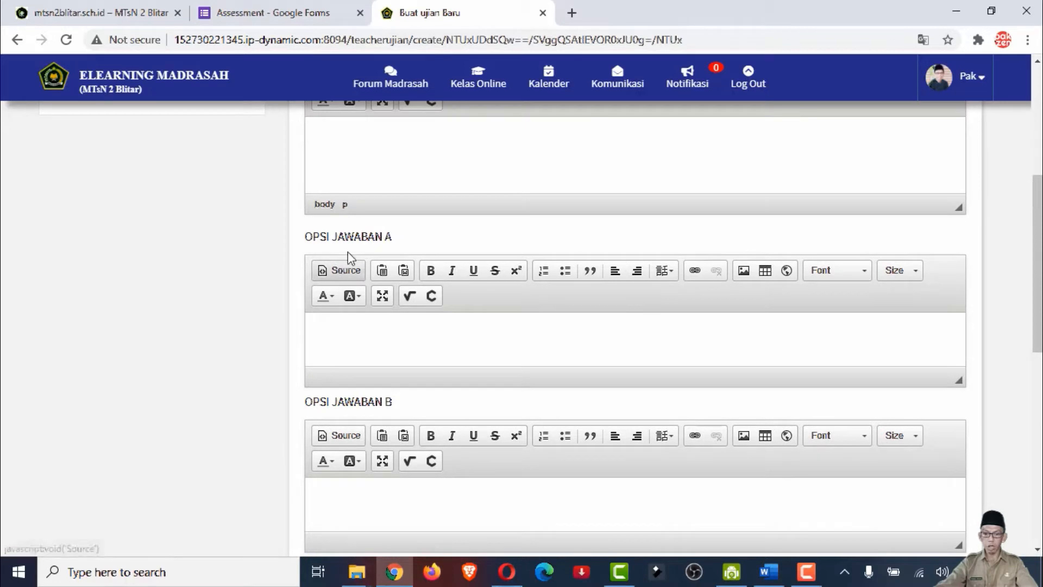
left_click(340, 343)
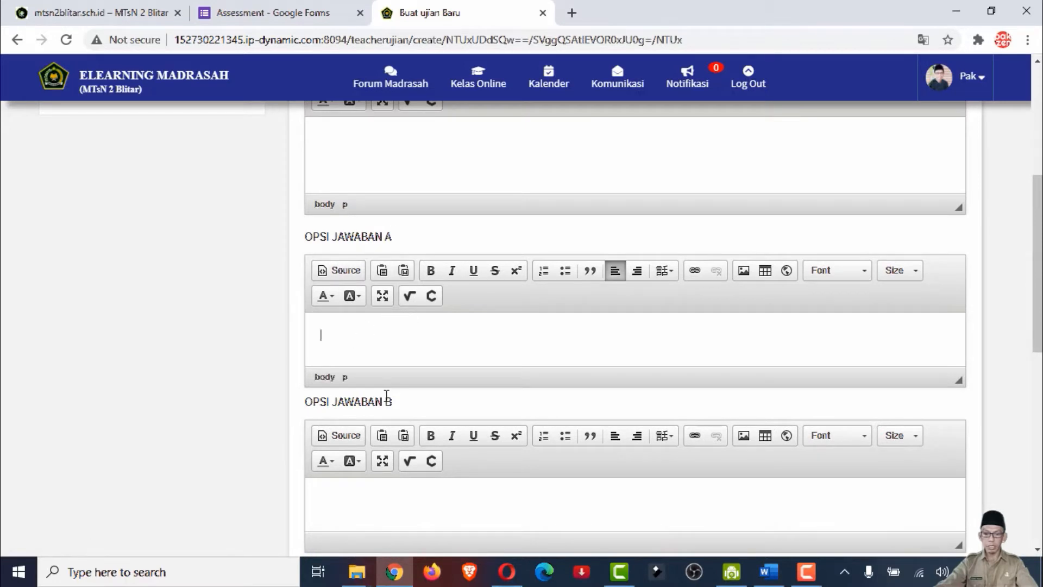
scroll(384, 396, "down", 2)
left_click(373, 356)
scroll(382, 349, "down", 3)
left_click(367, 305)
left_click(410, 446)
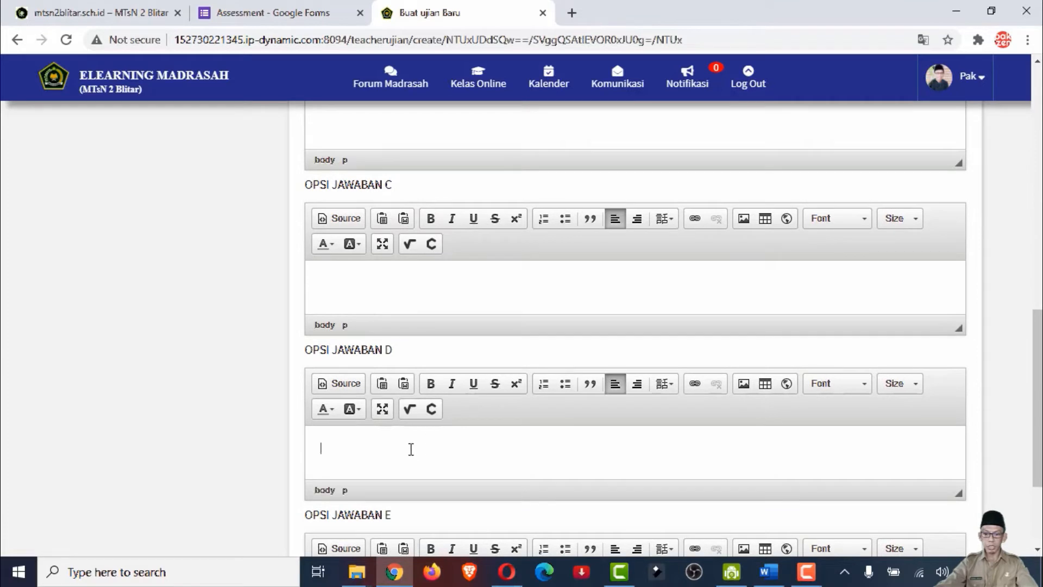
scroll(491, 429, "down", 1)
scroll(493, 423, "down", 2)
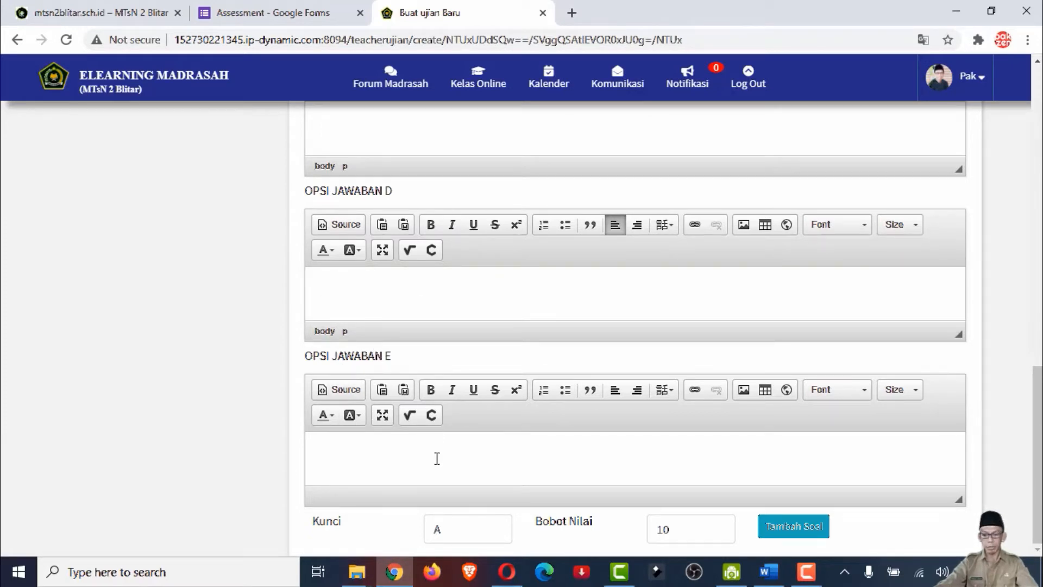
Set question 1's answer key to B and its score weight to 4
left_click(443, 532)
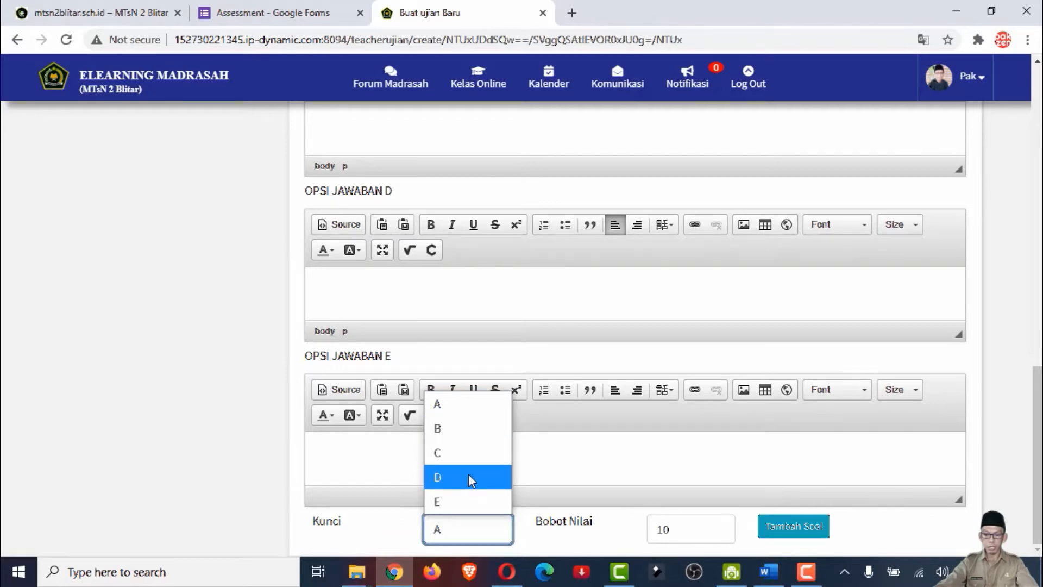
left_click(464, 431)
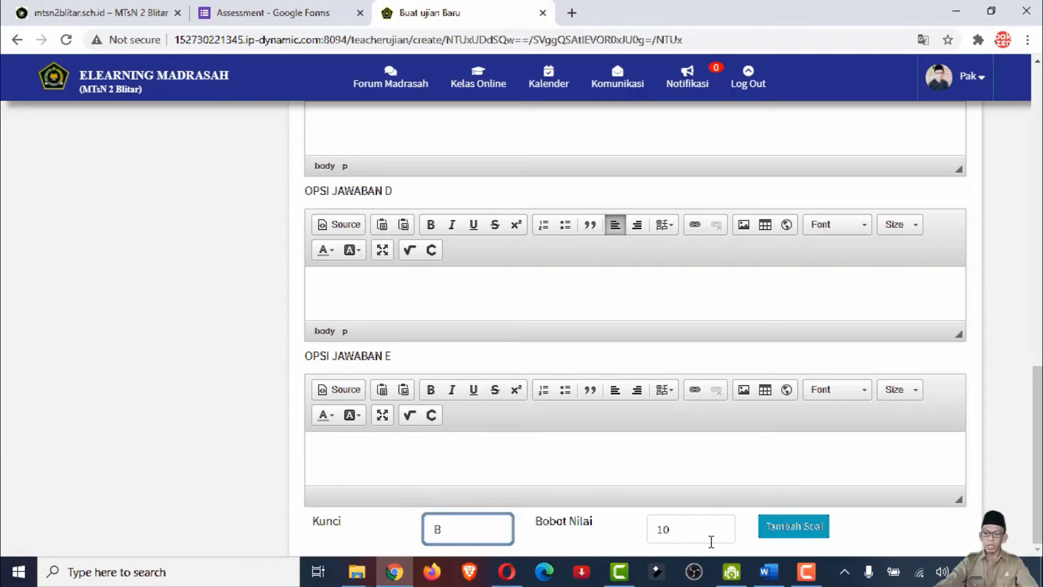
left_click(691, 536)
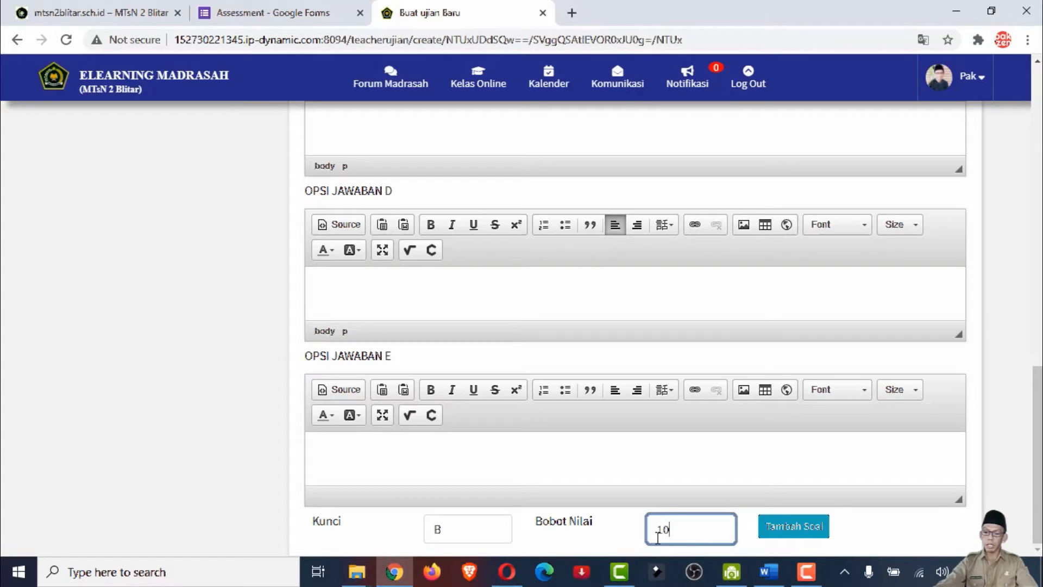
left_click_drag(685, 527, 644, 528)
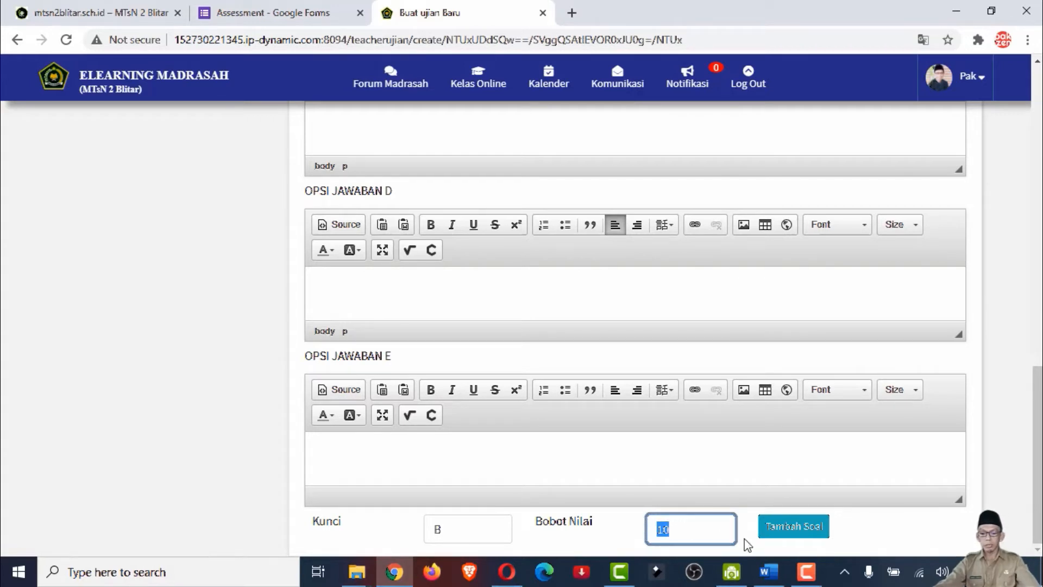
type("4")
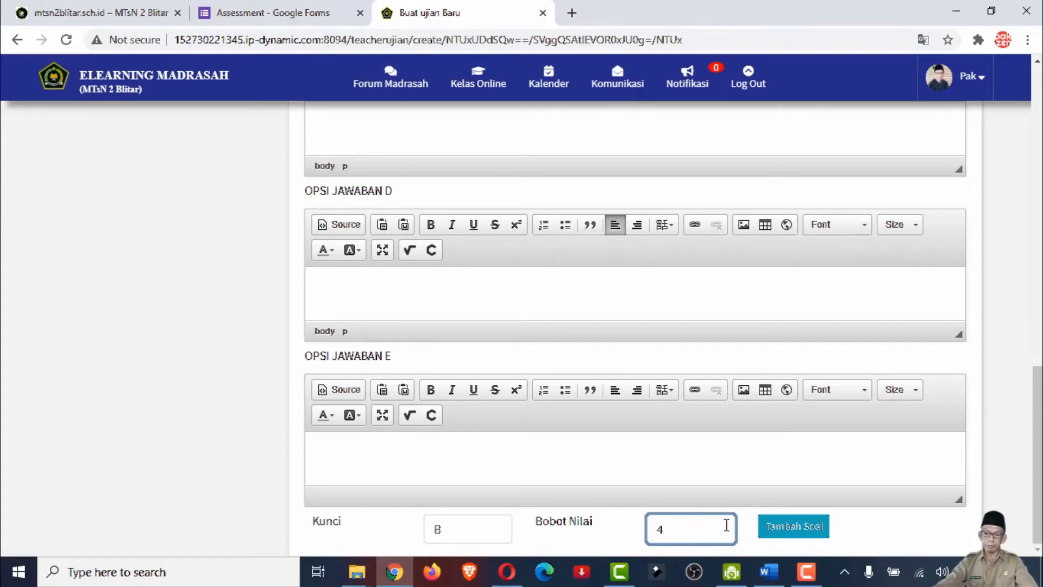
Switch to the Word document NASKAH PAS BIG IX-1 2018-2019 and copy question 1's three-line dialogue about the scholarship
scroll(653, 457, "up", 10)
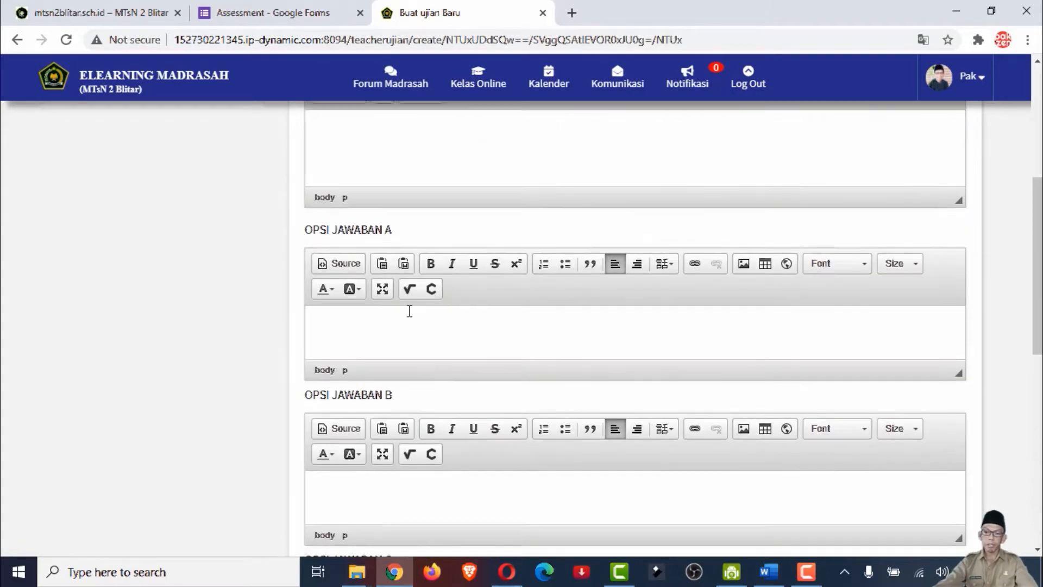
scroll(364, 288, "up", 3)
scroll(360, 286, "up", 3)
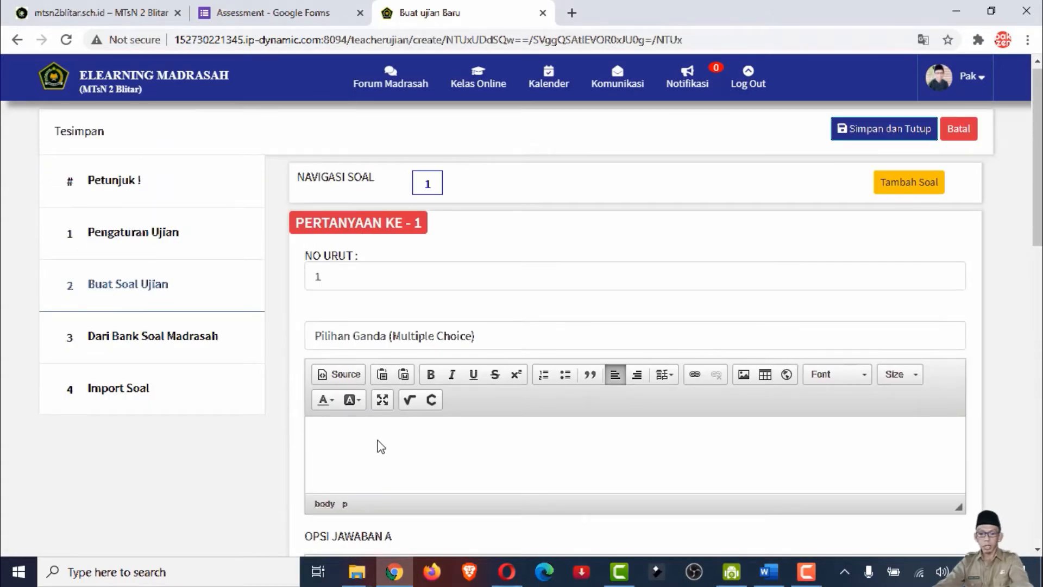
key("alt+Tab")
key("alt+Tab")
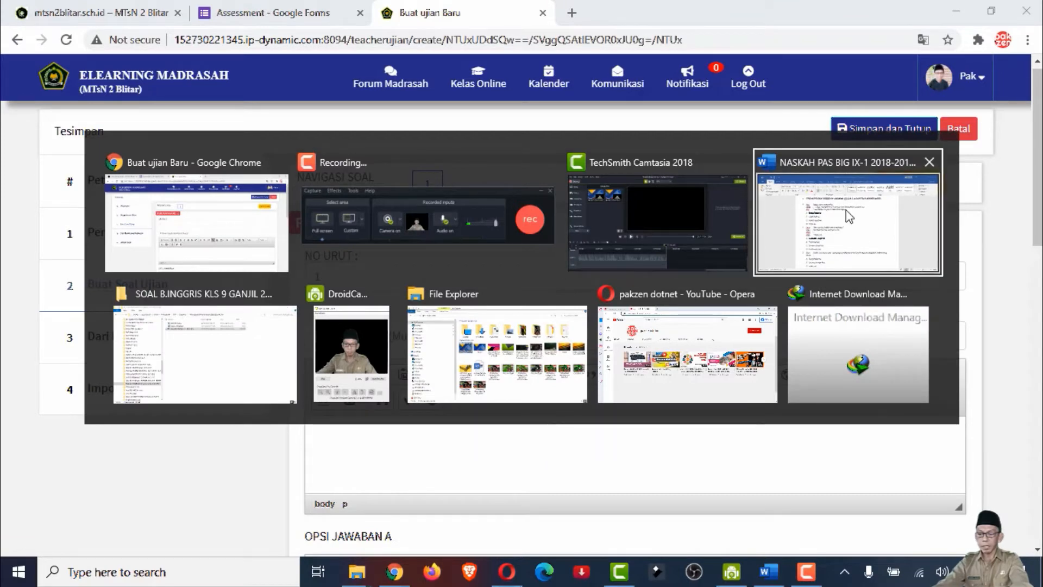
left_click(864, 234)
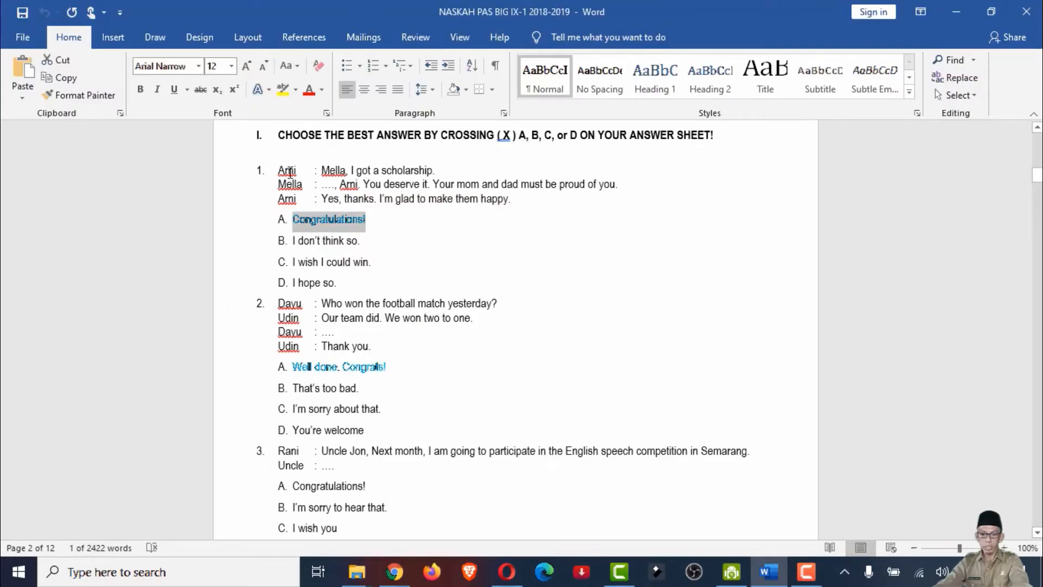
left_click(283, 170)
left_click_drag(281, 169, 508, 199)
key("ctrl+c")
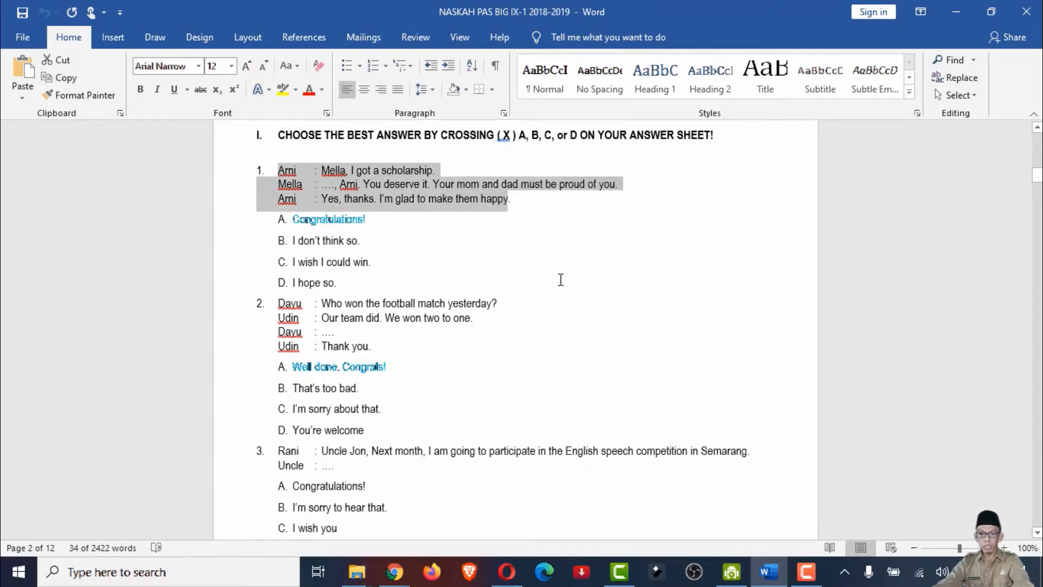
right_click(439, 188)
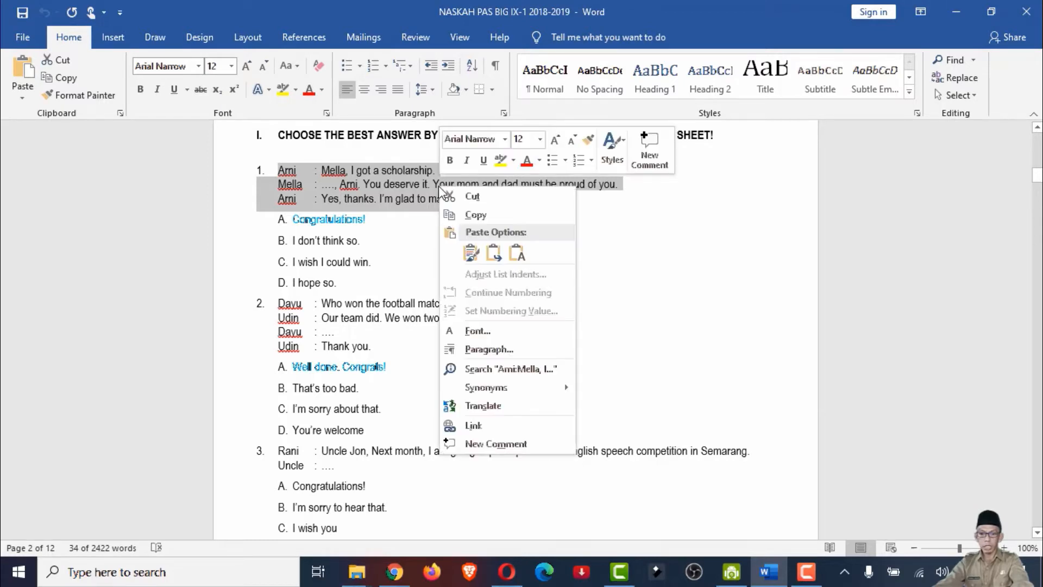
key("Escape")
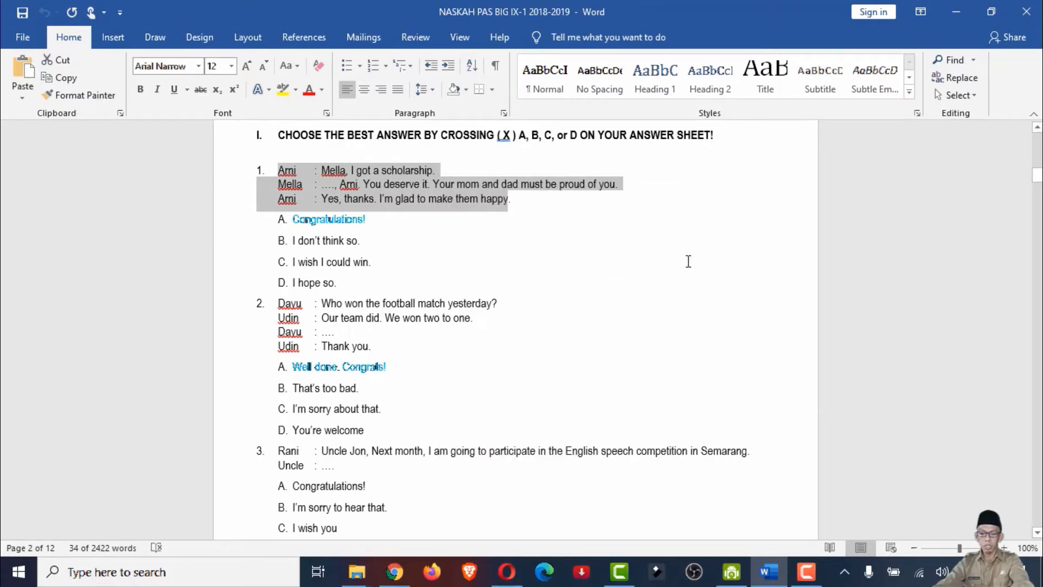
Return to the exam page in Chrome and paste the copied dialogue as question 1's text
key("alt+Tab")
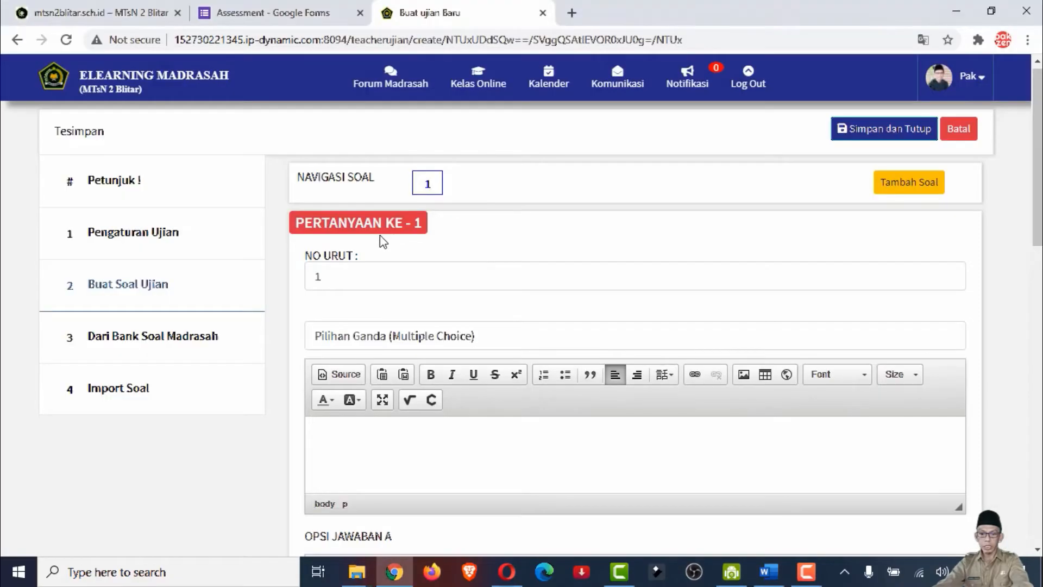
left_click(373, 459)
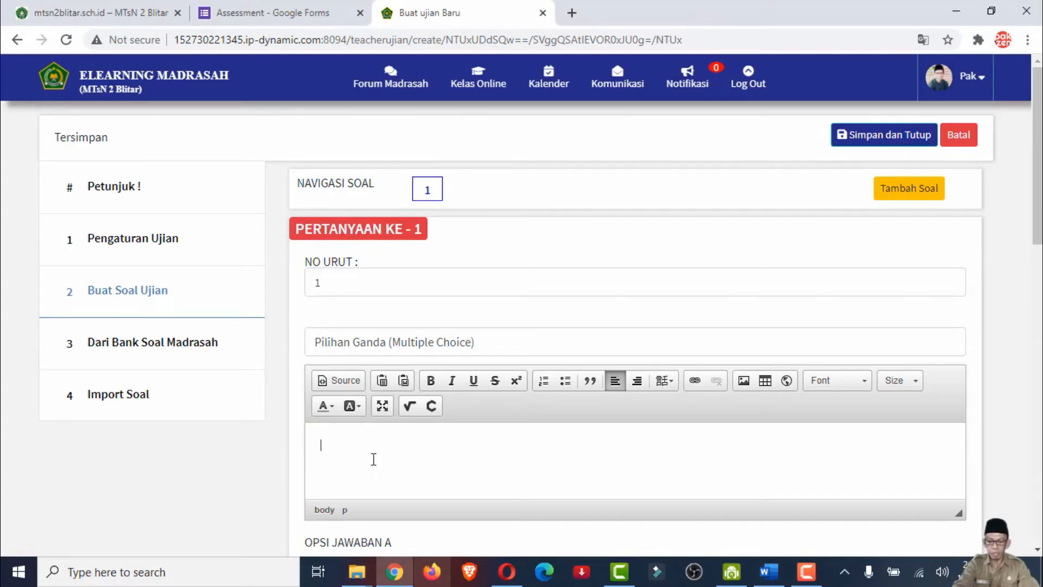
key("ctrl+v")
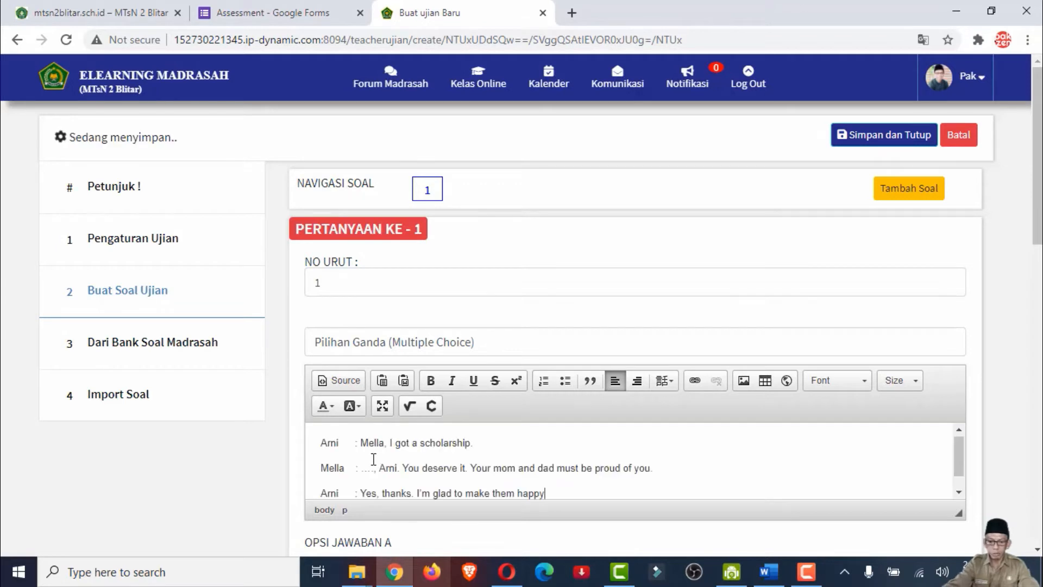
Switch back to the Word exam document and copy question 1's option A text, "Congratulations!"
scroll(435, 434, "down", 1)
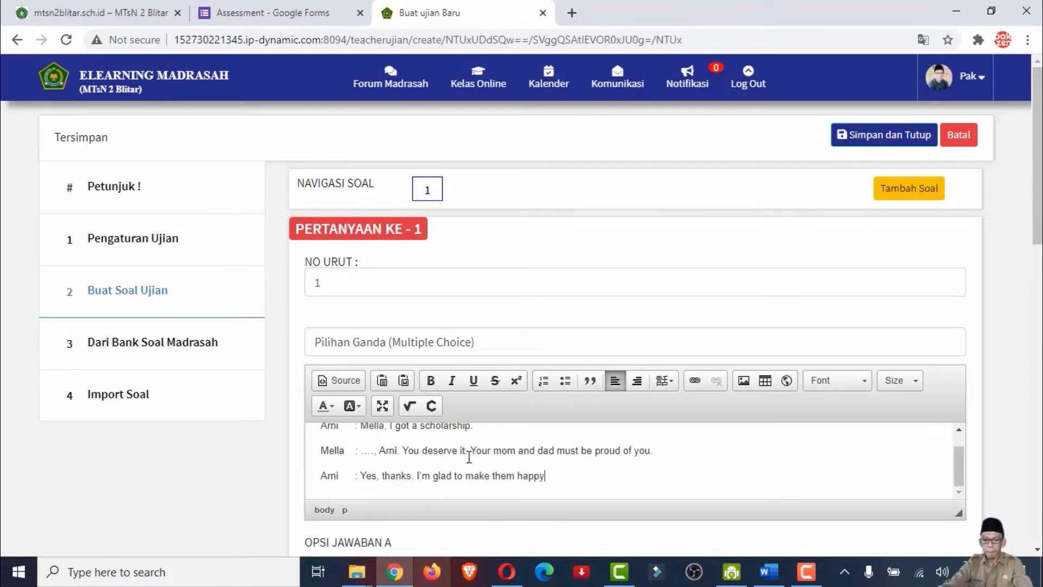
scroll(443, 392, "down", 3)
scroll(442, 392, "down", 3)
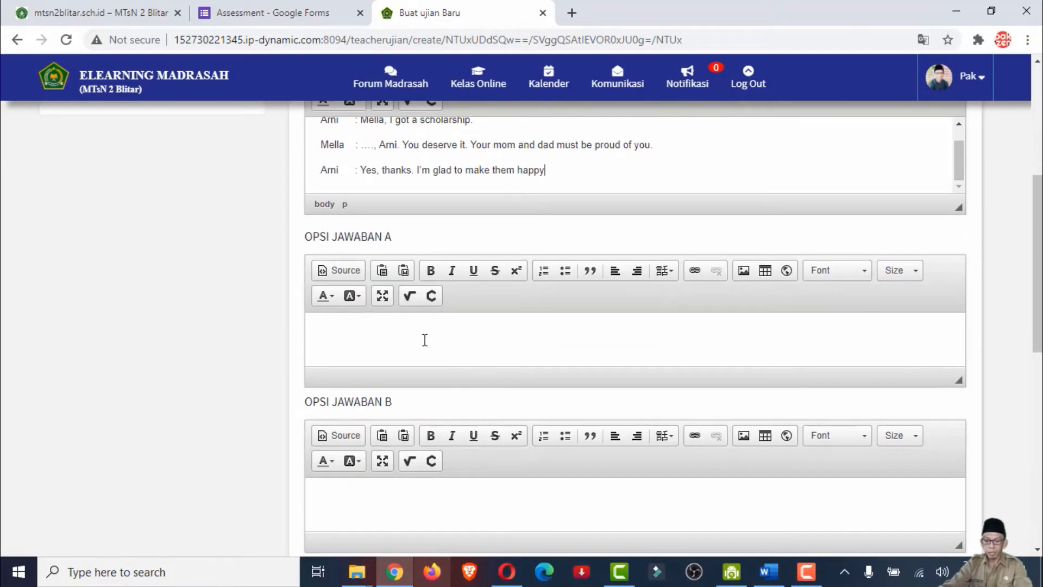
key("alt+Tab")
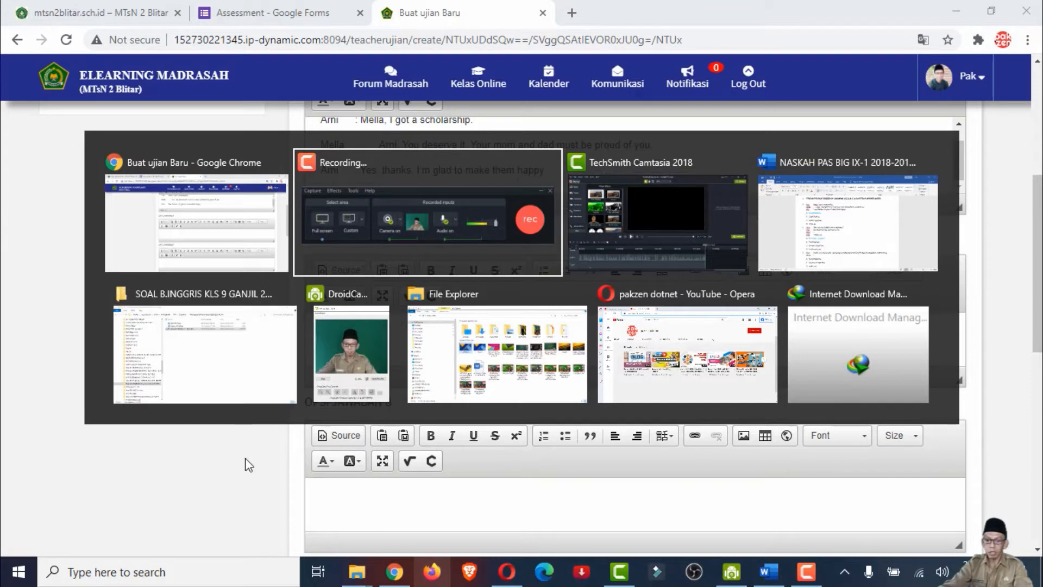
key("Escape")
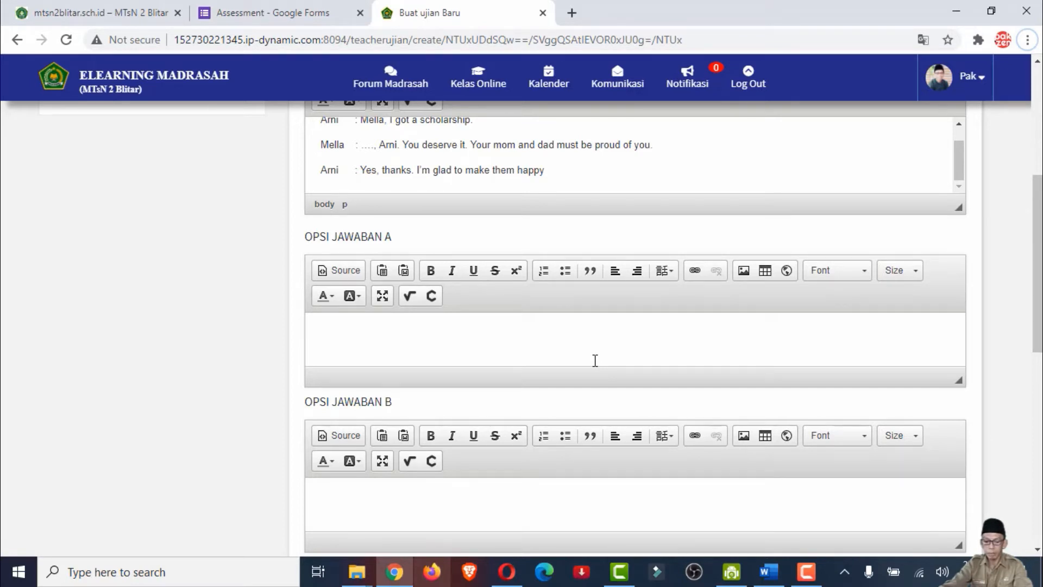
key("alt+Tab")
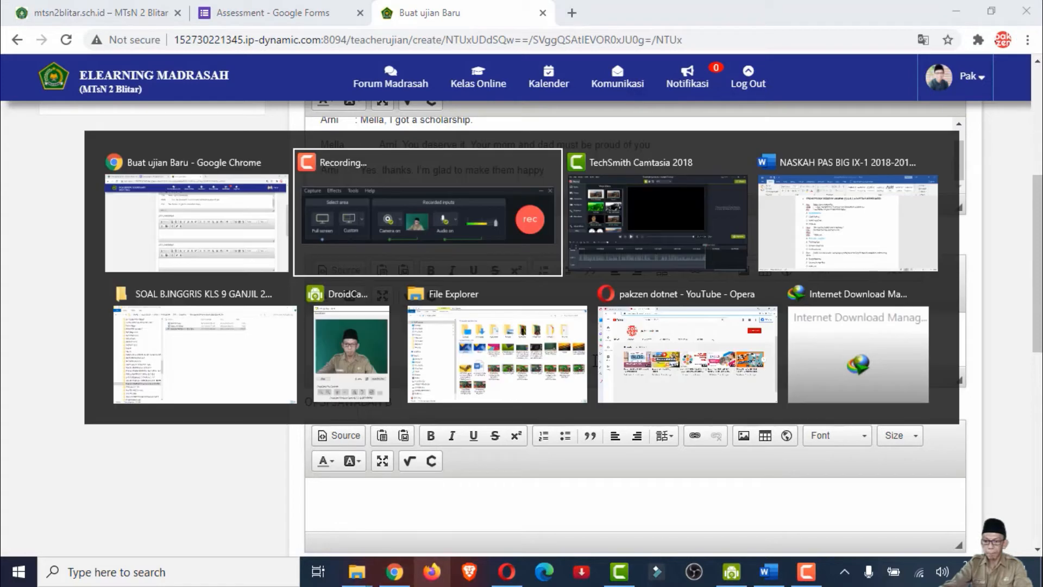
key("alt+Tab")
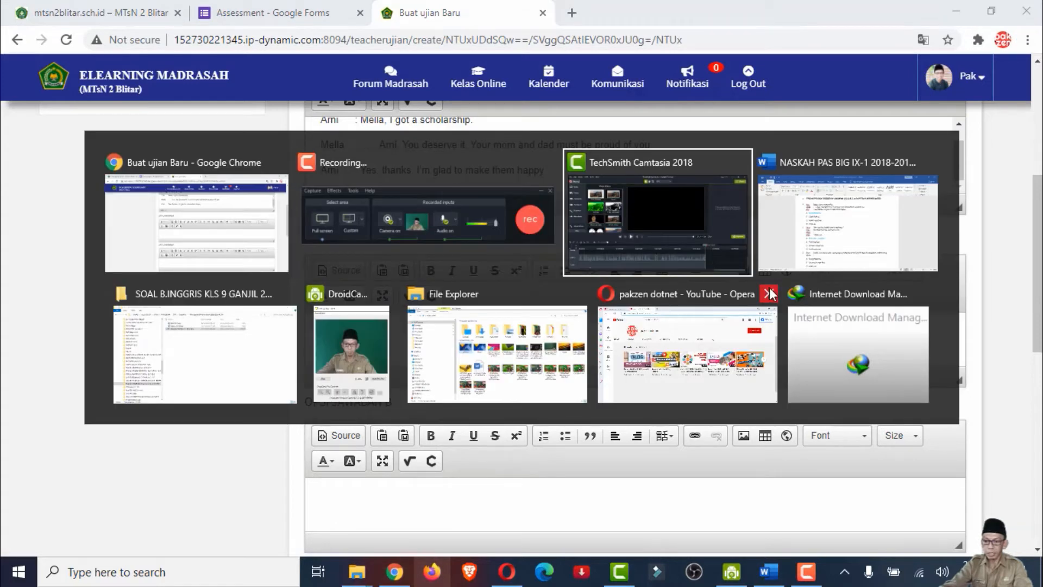
left_click(859, 236)
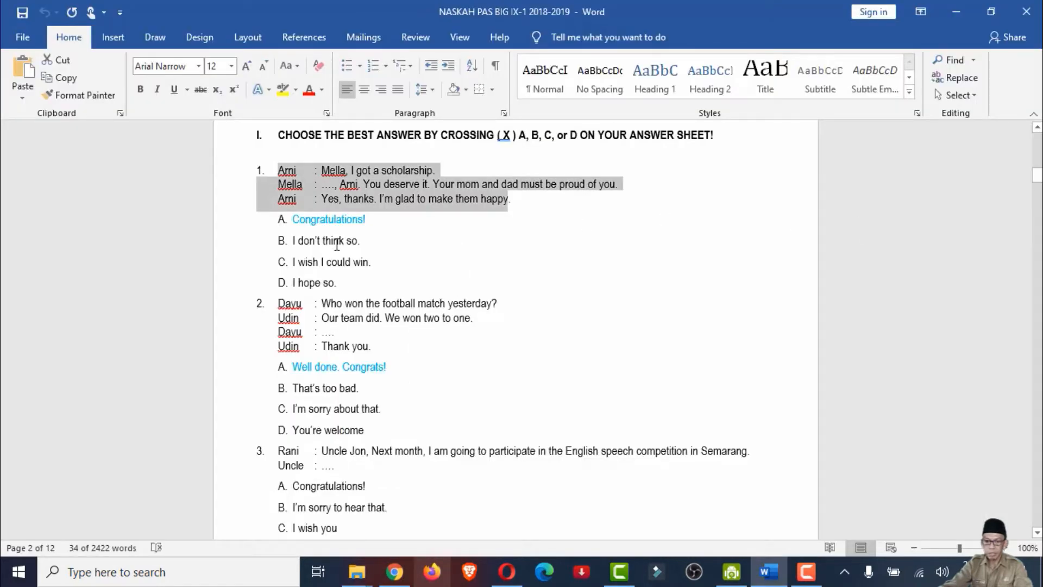
left_click(321, 218)
left_click_drag(321, 218, 367, 220)
key("ctrl+c")
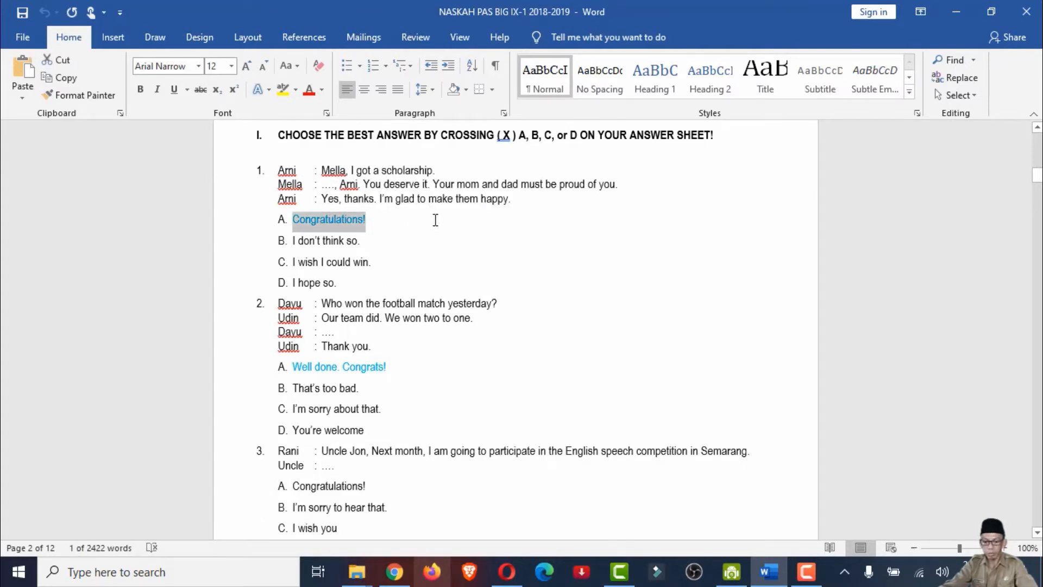
Return to the exam page in Chrome, paste "Congratulations!" as answer option A, and go to the option B field
key("alt+Tab")
right_click(391, 330)
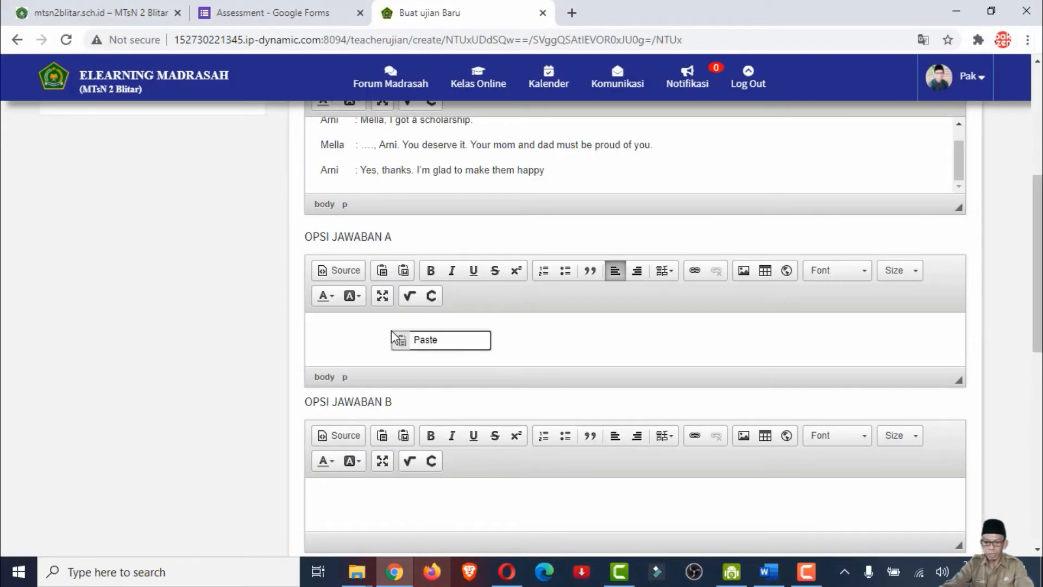
left_click(429, 341)
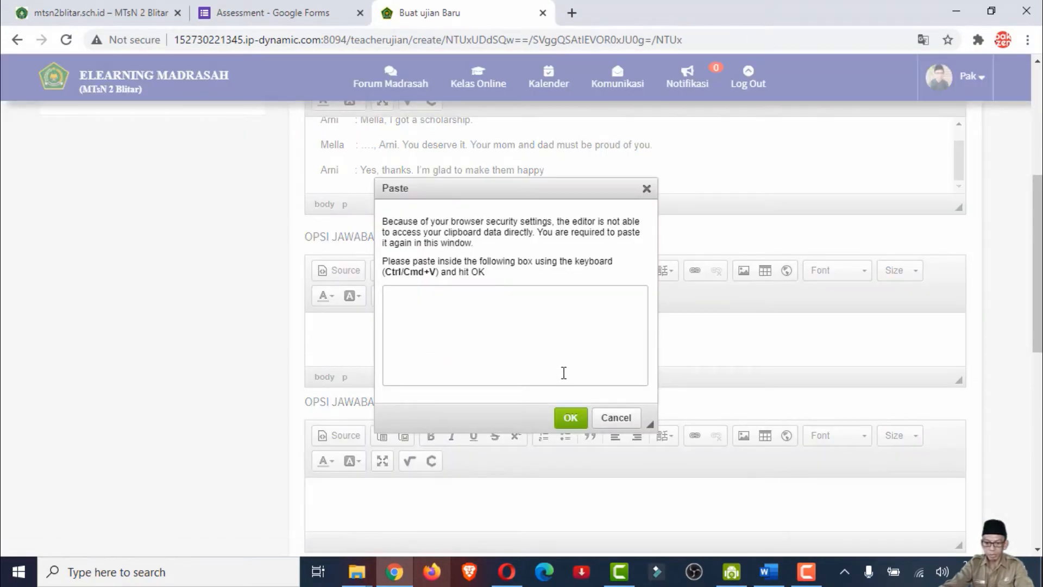
left_click(571, 418)
key("ctrl+v")
left_click(380, 506)
scroll(379, 507, "down", 1)
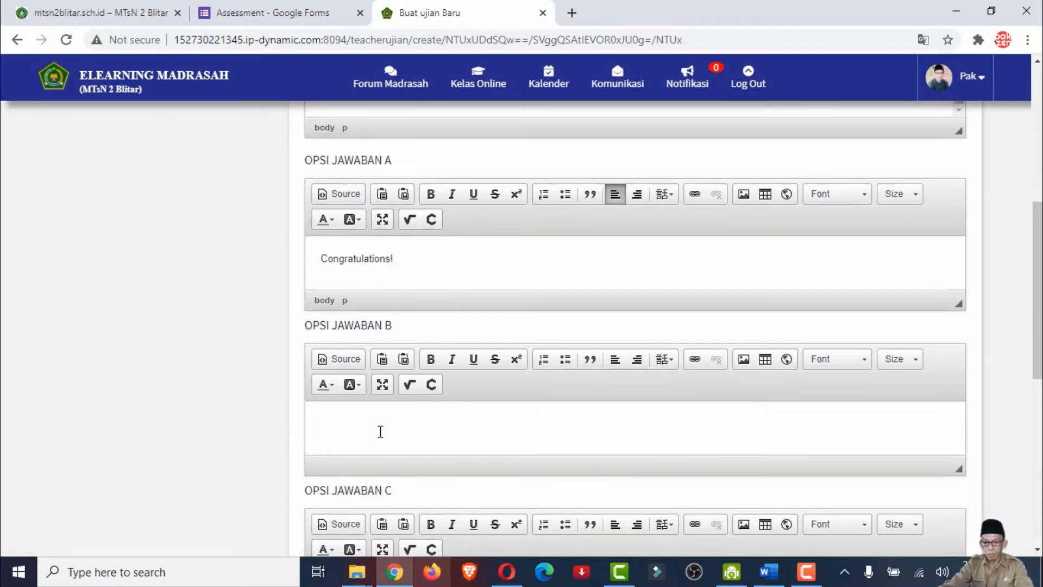
Copy question 1's option B text, "I don't think so.", from the Word document into answer option B in Chrome, and go to option C
key("alt+Tab")
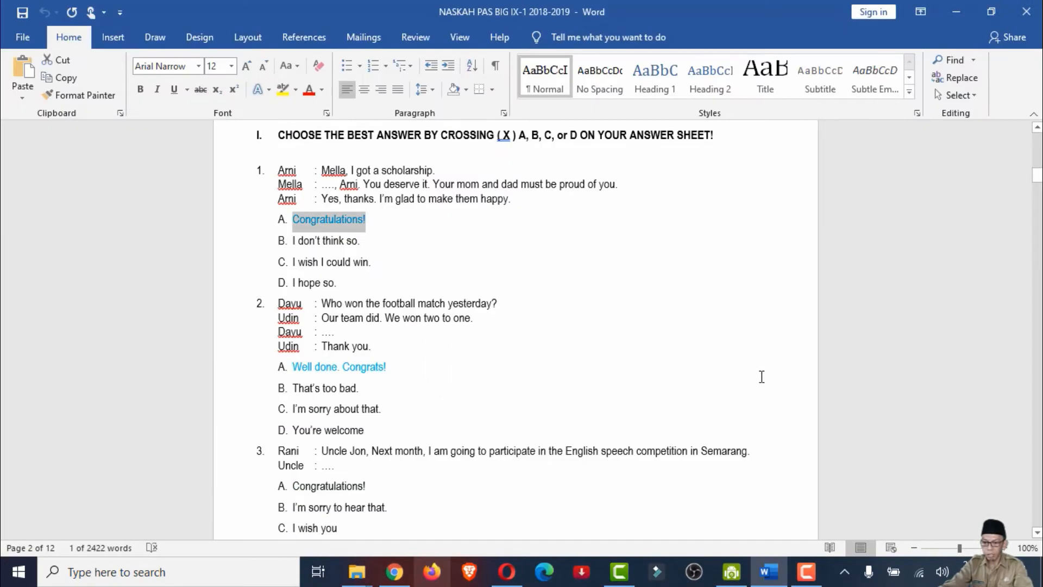
left_click_drag(294, 243, 358, 246)
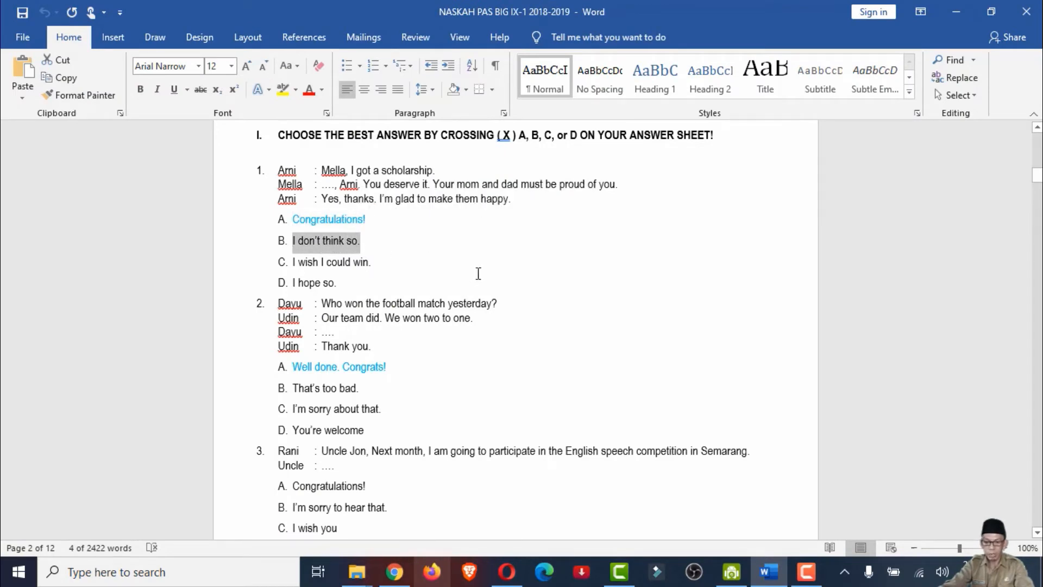
key("alt+Tab")
type("I don't think so.")
scroll(380, 404, "down", 3)
left_click(380, 368)
Copy "I wish I could win" from question 1 in the Word document into answer option C in Chrome, and go to option D
key("alt+Tab")
left_click_drag(293, 261, 364, 261)
key("ctrl+c")
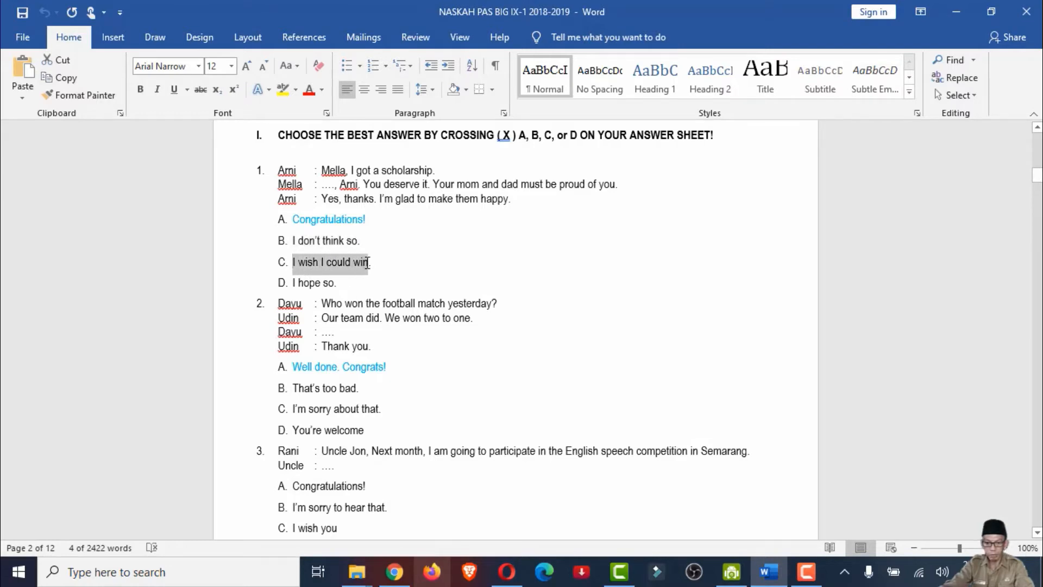
key("alt+Tab")
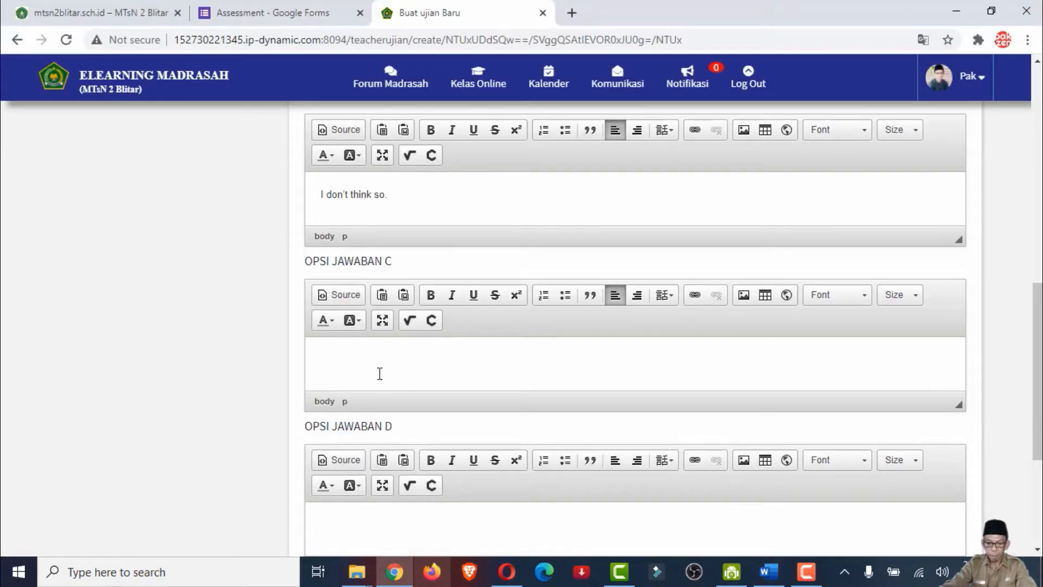
key("ctrl+v")
scroll(361, 375, "down", 3)
left_click(355, 379)
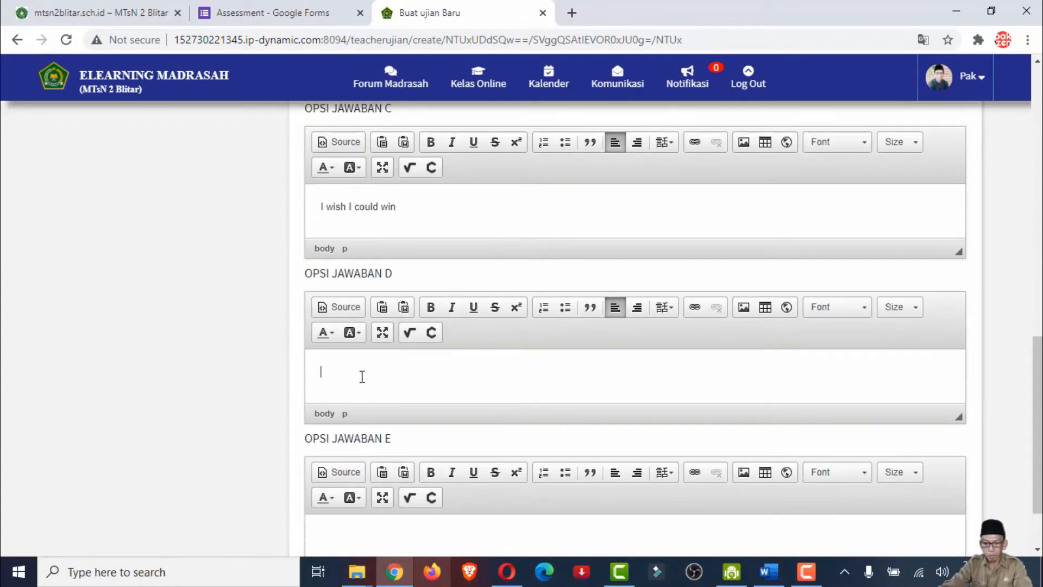
Copy question 1's option D text, "I hope so", from the Word document and paste it as answer option D on the Chrome exam page
key("alt+Tab")
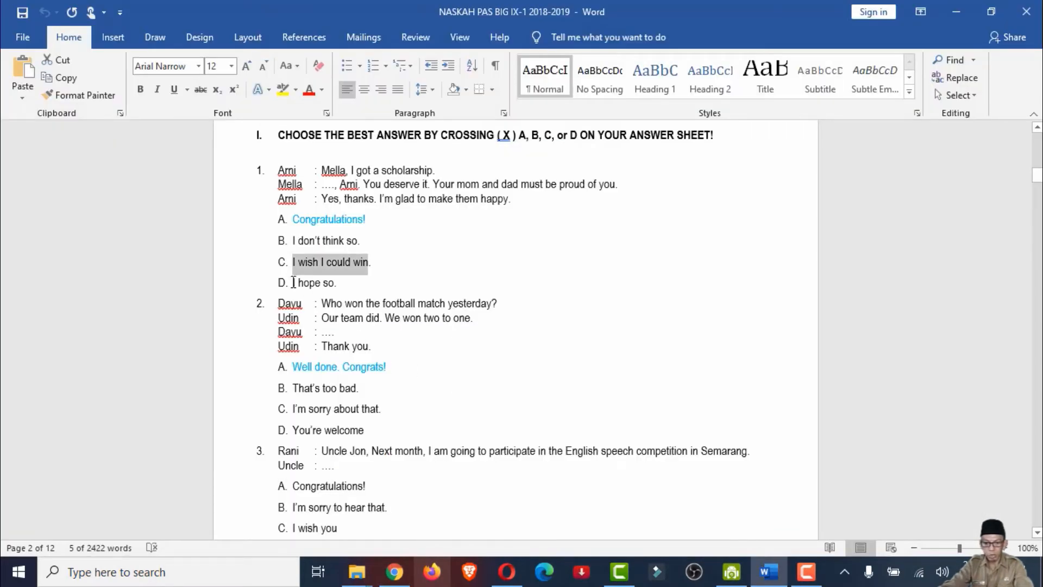
left_click_drag(294, 282, 333, 281)
key("ctrl+c")
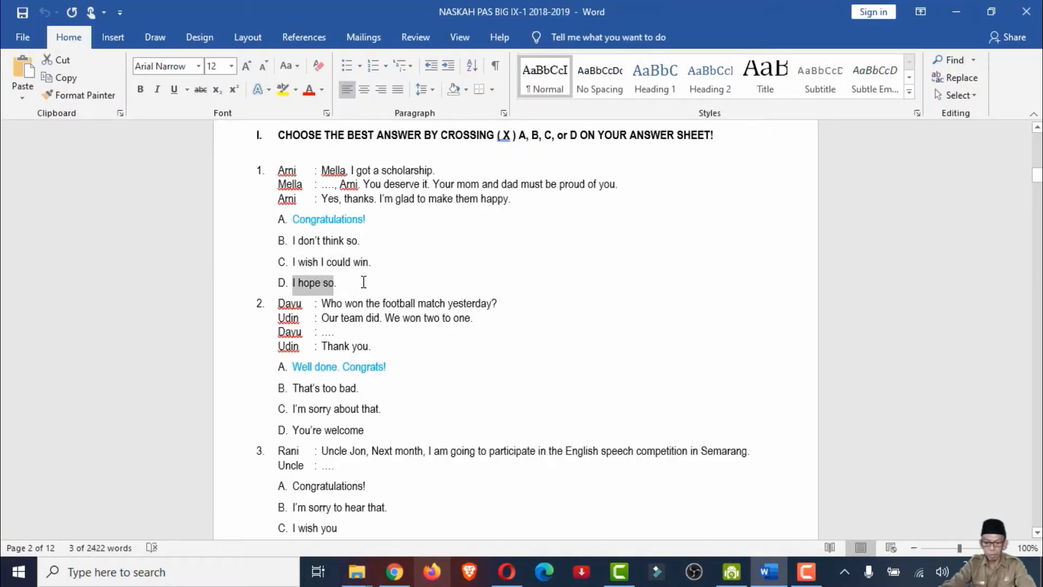
key("alt+Tab")
key("ctrl+v")
Check question 1's answer in the Word document, set its score weight (Bobot Nilai) to 4 in Chrome and add a new question
key("alt+Tab")
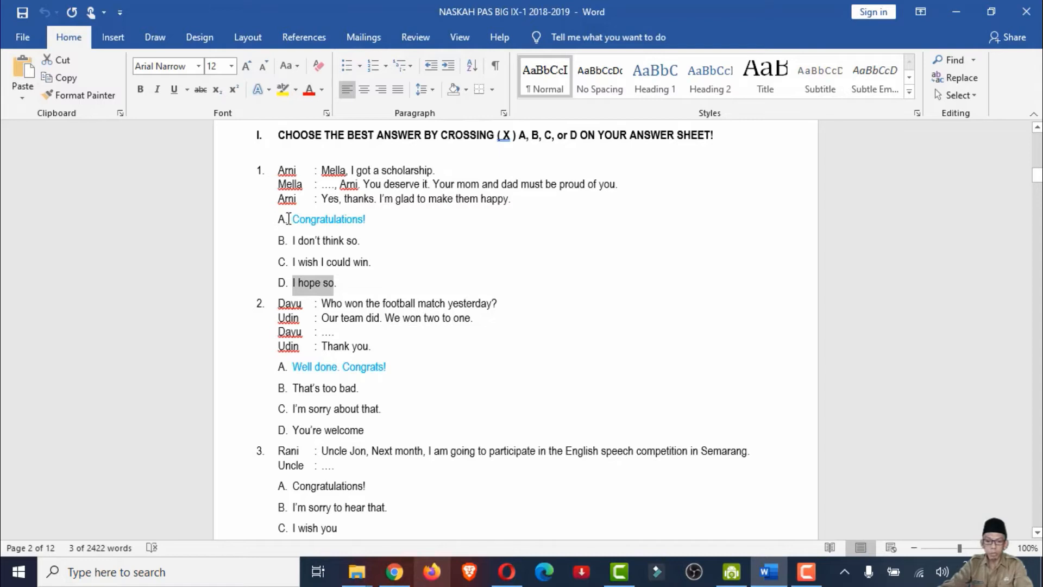
key("alt+Tab")
scroll(489, 285, "down", 1)
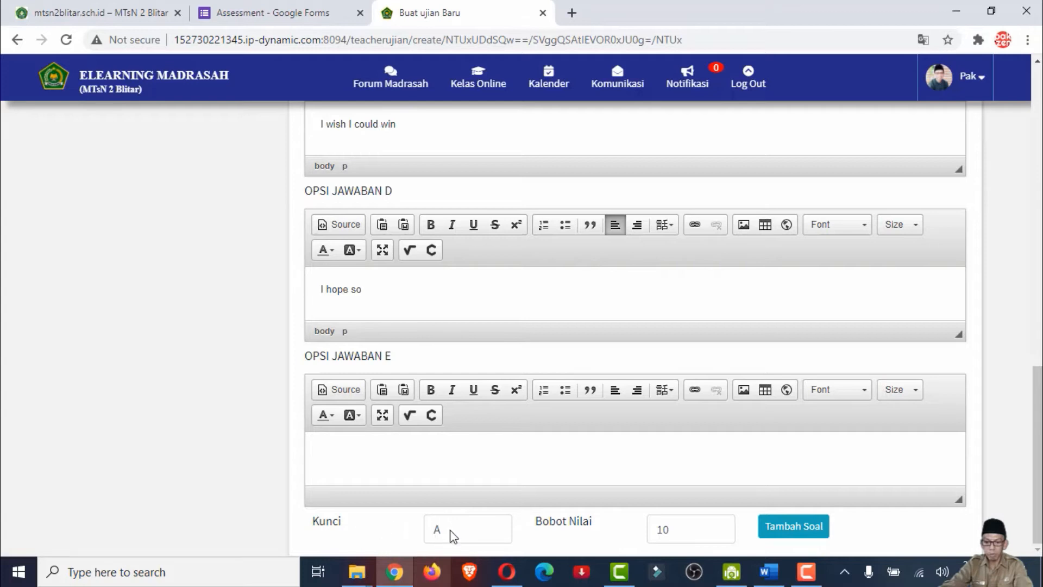
left_click(701, 527)
left_click_drag(692, 527, 644, 529)
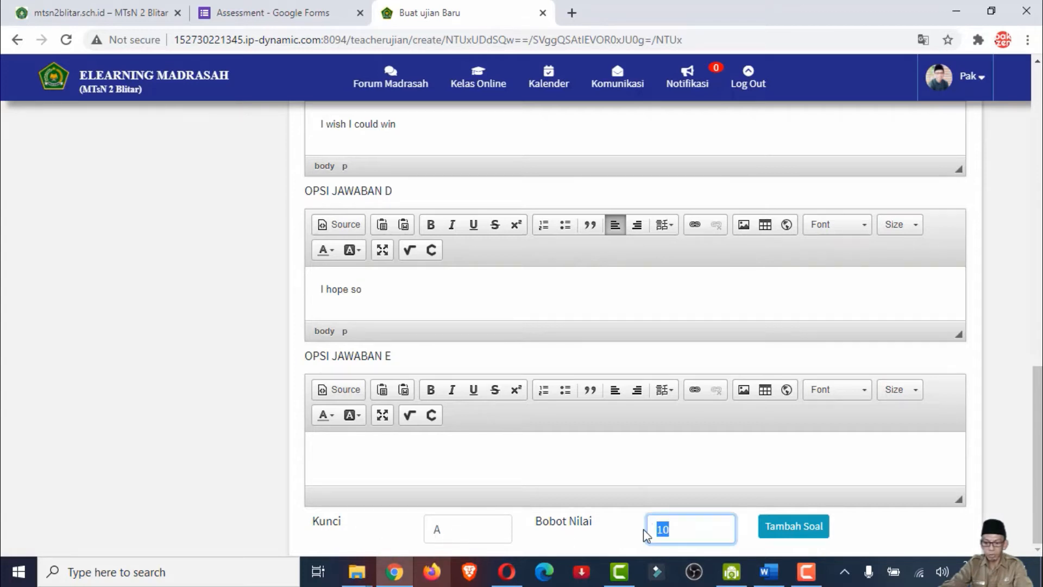
type("4")
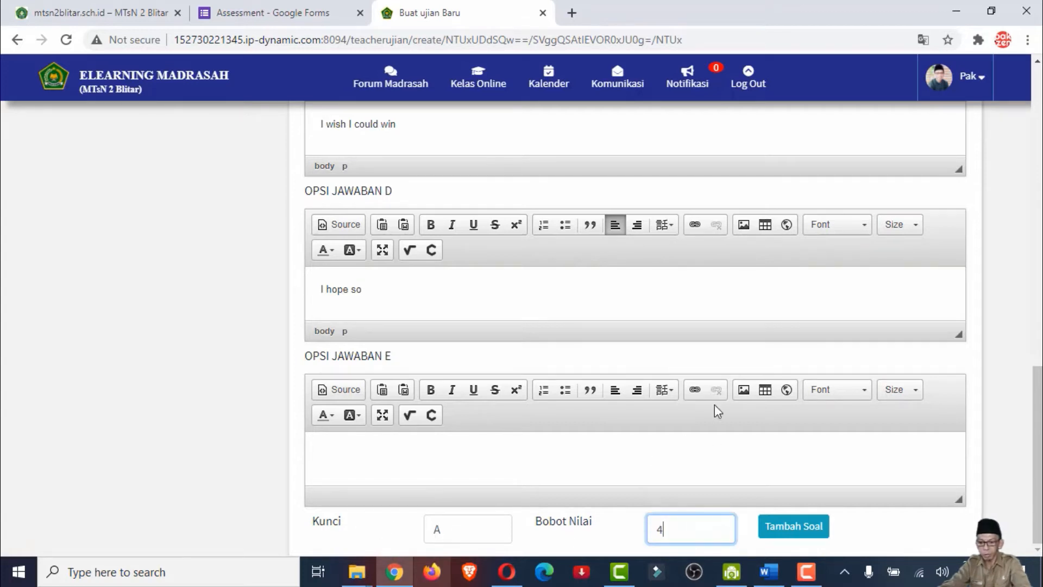
left_click(813, 535)
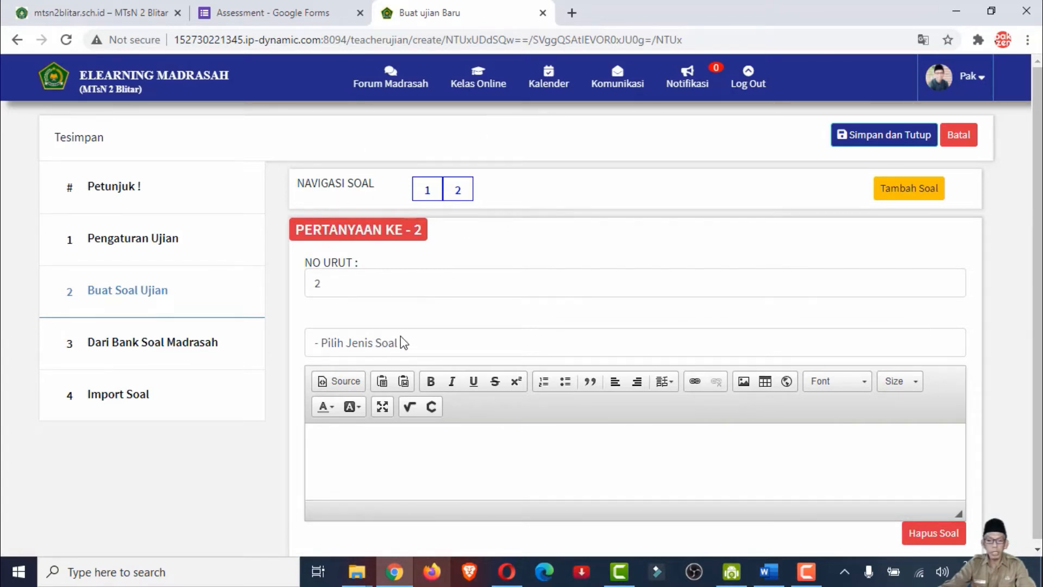
Set question 2's type to Pilihan Ganda (Multiple Choice) and go to its question text field
left_click(414, 346)
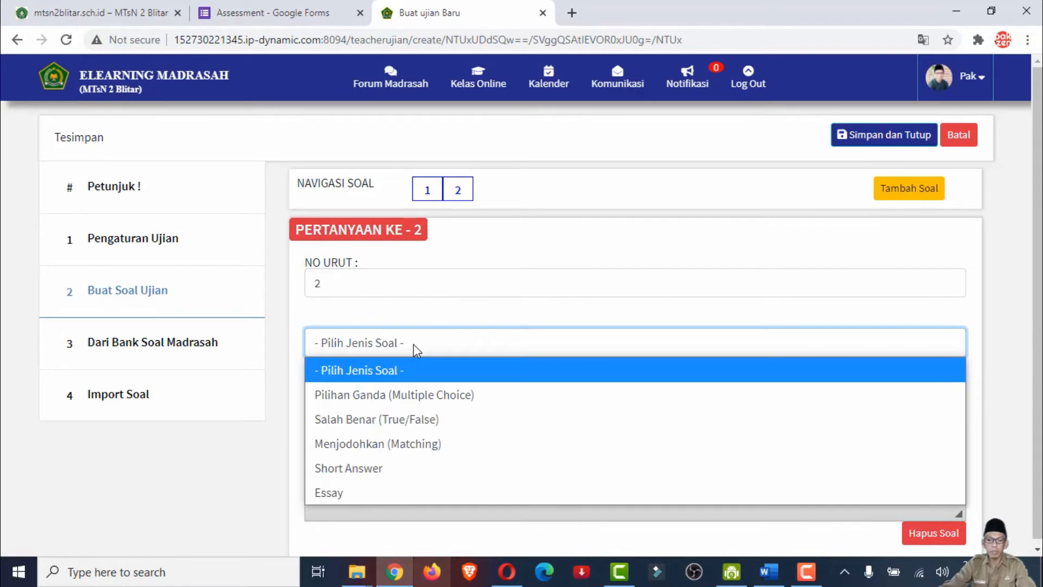
left_click(421, 397)
left_click(432, 471)
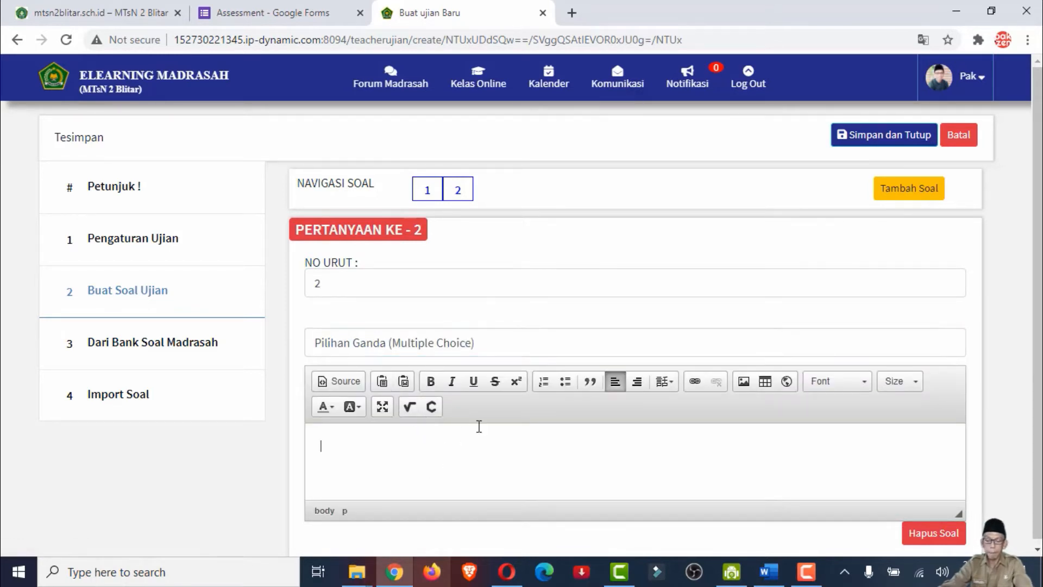
Copy question 2's four-line football match dialogue from the Word document and paste it as question 2's text on the Chrome exam page
key("alt+Tab")
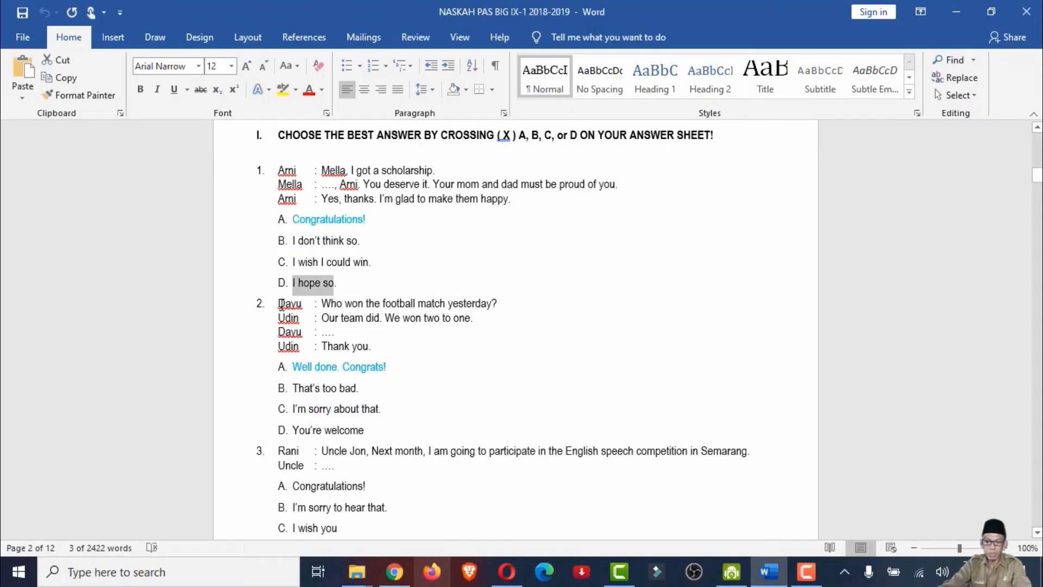
left_click_drag(278, 304, 375, 340)
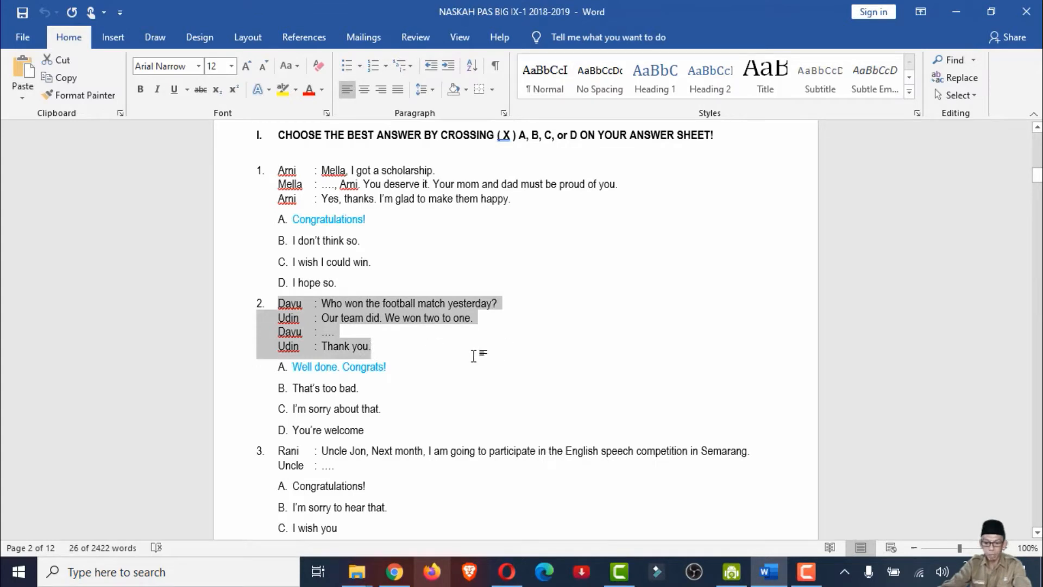
key("alt+Tab")
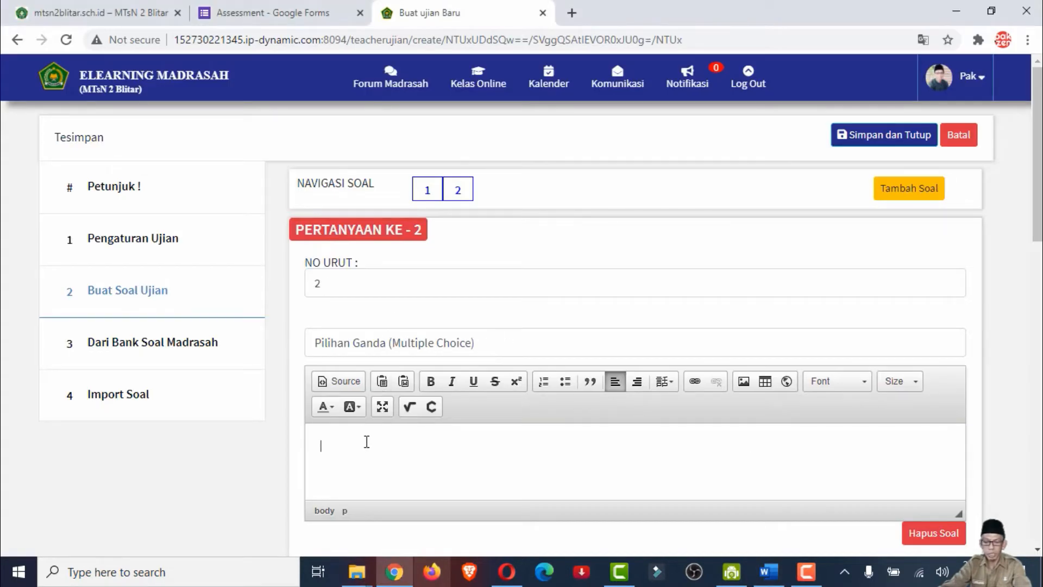
right_click(364, 440)
left_click(402, 454)
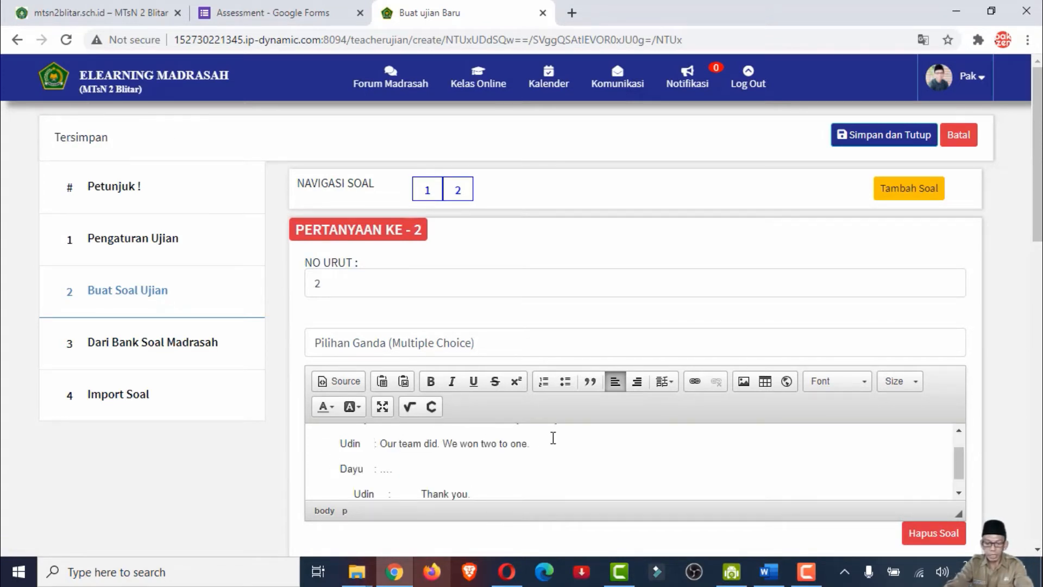
Remove the list numbering, line indents and extra spacing from question 2's pasted dialogue so all four lines align
key("shift+Left")
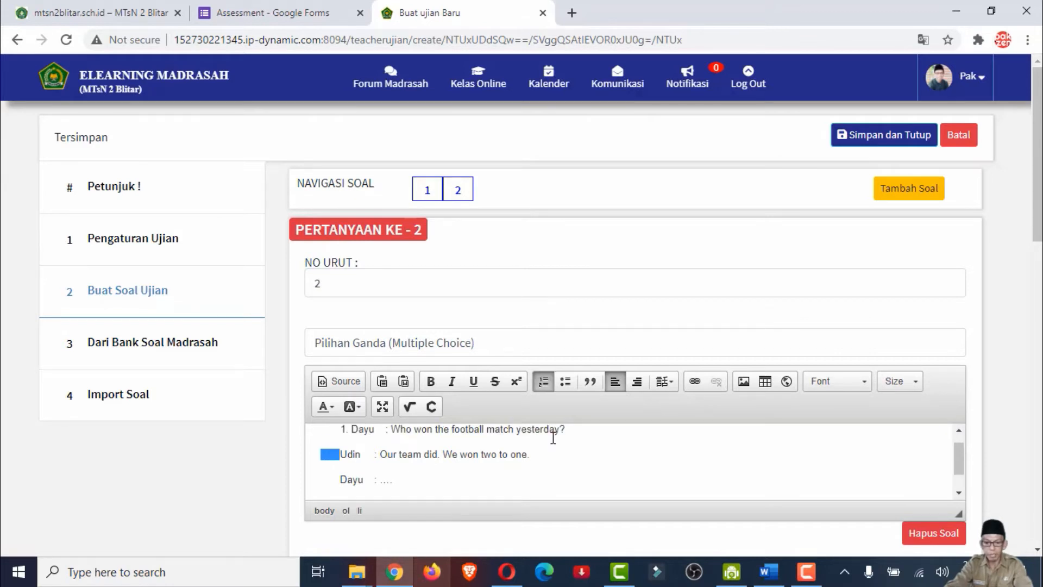
key("Up")
key("BackSpace")
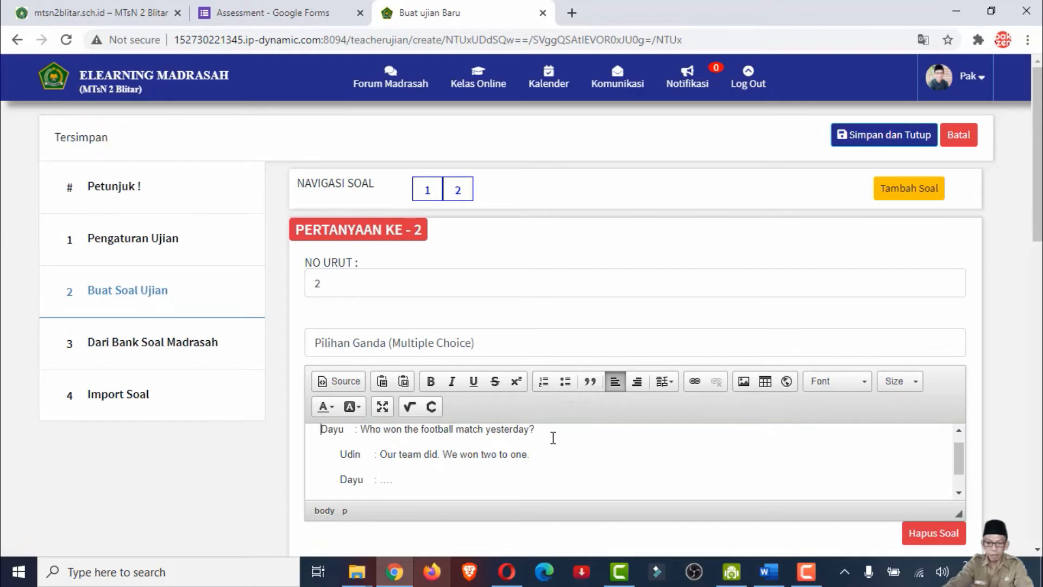
key("ctrl+shift+Right")
key("ctrl+shift+Left")
key("BackSpace")
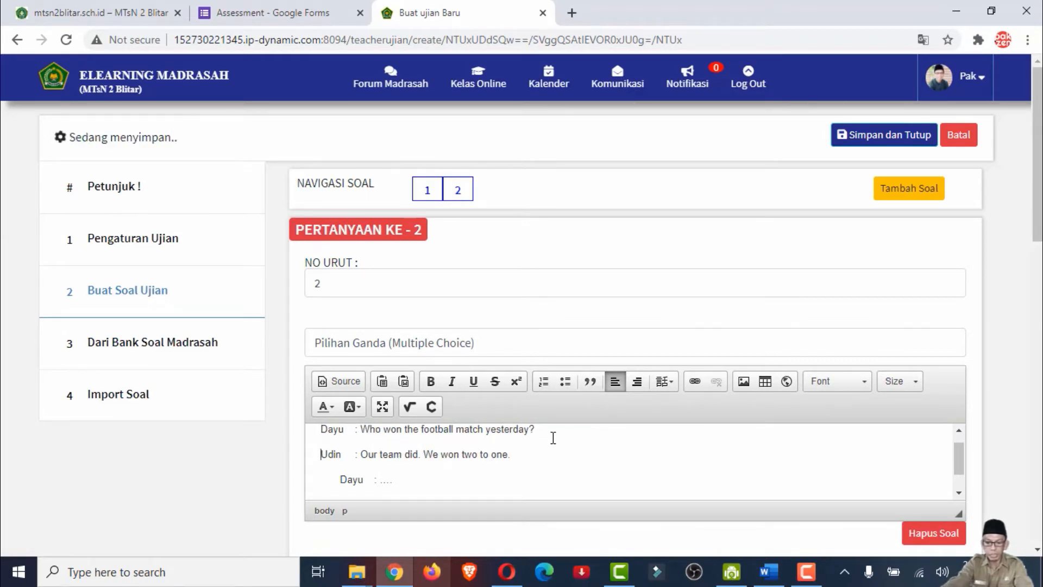
key("ctrl+shift+Right")
key("ctrl+shift+Left")
key("BackSpace")
key("Down")
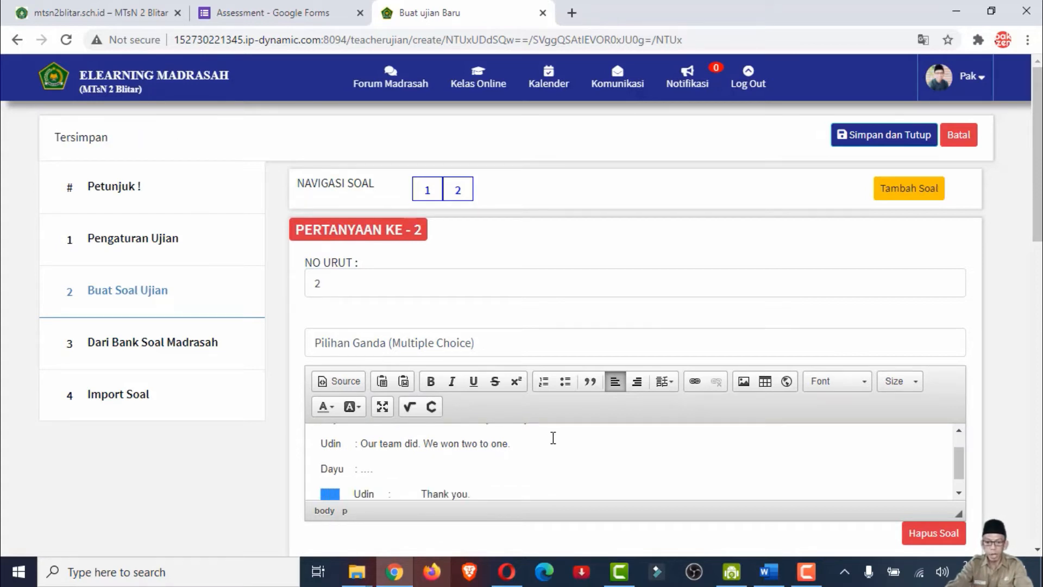
key("BackSpace")
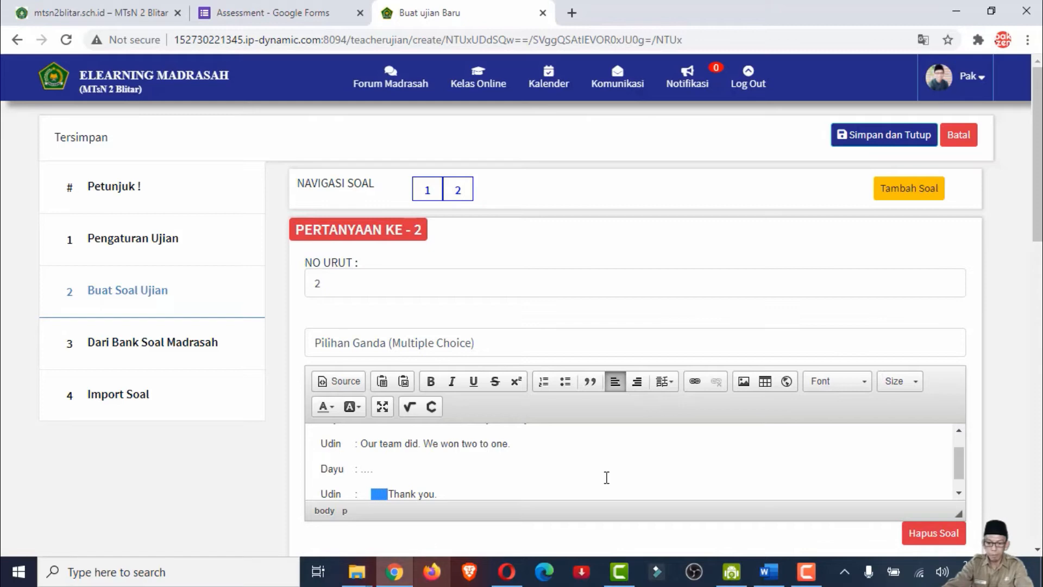
key("BackSpace")
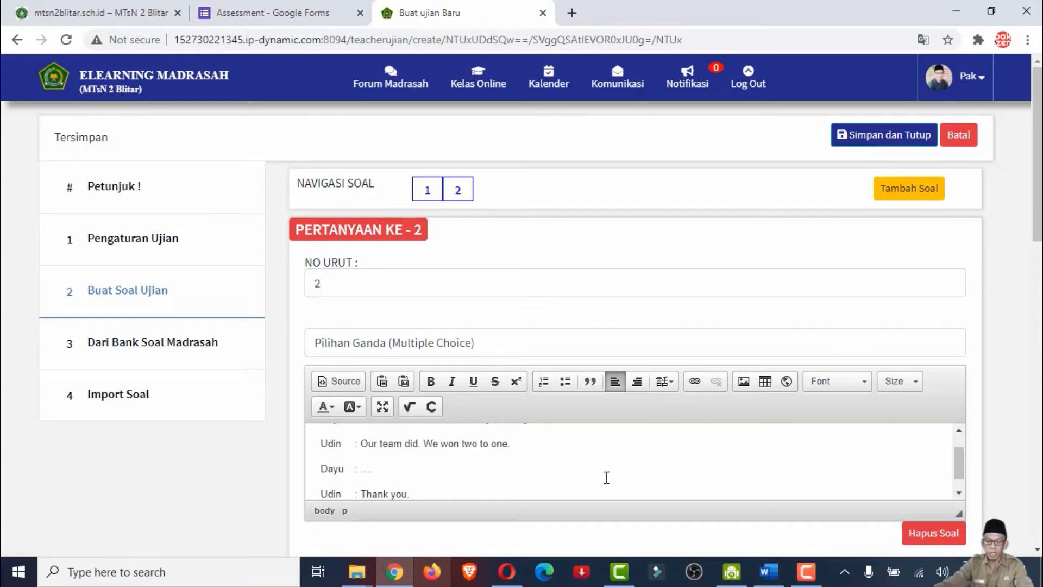
key("alt+Tab")
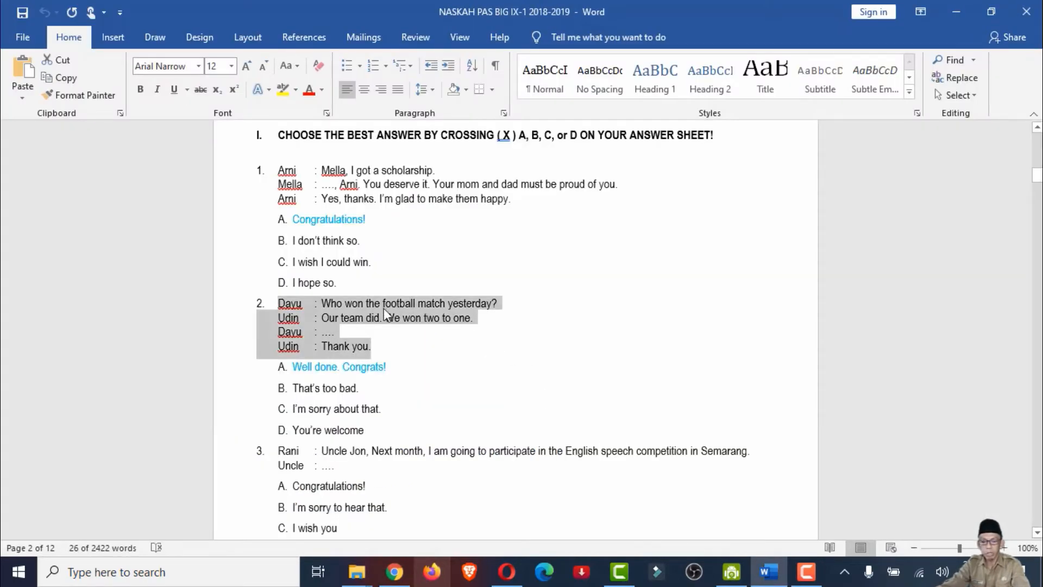
left_click(442, 344)
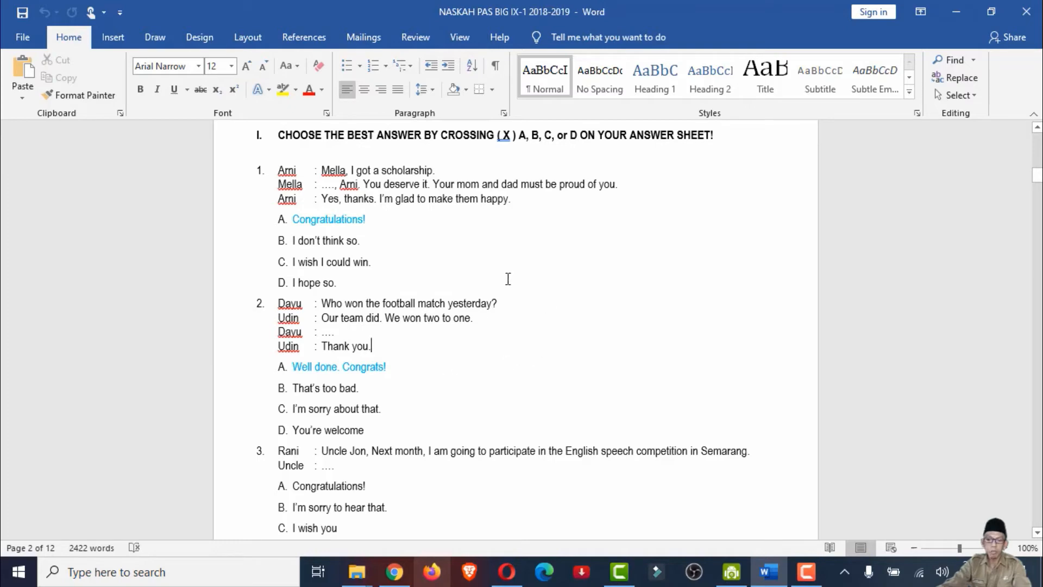
key("alt+Tab")
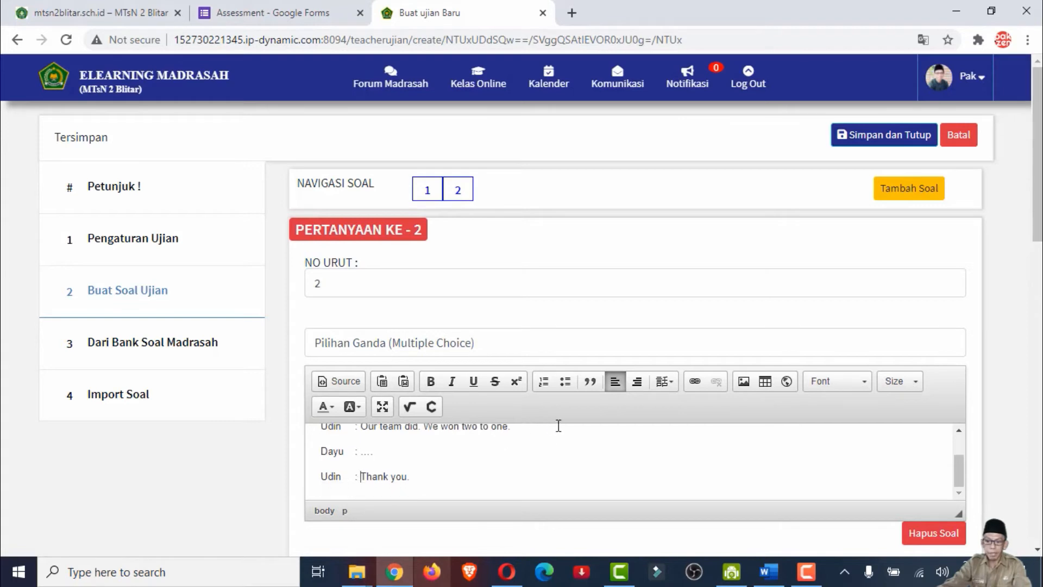
Copy question 2's option A text, "Well done. Congrats!", from the Word document and paste it as answer option A on the Chrome exam page
scroll(472, 456, "down", 3)
scroll(410, 316, "up", 1)
scroll(440, 309, "down", 1)
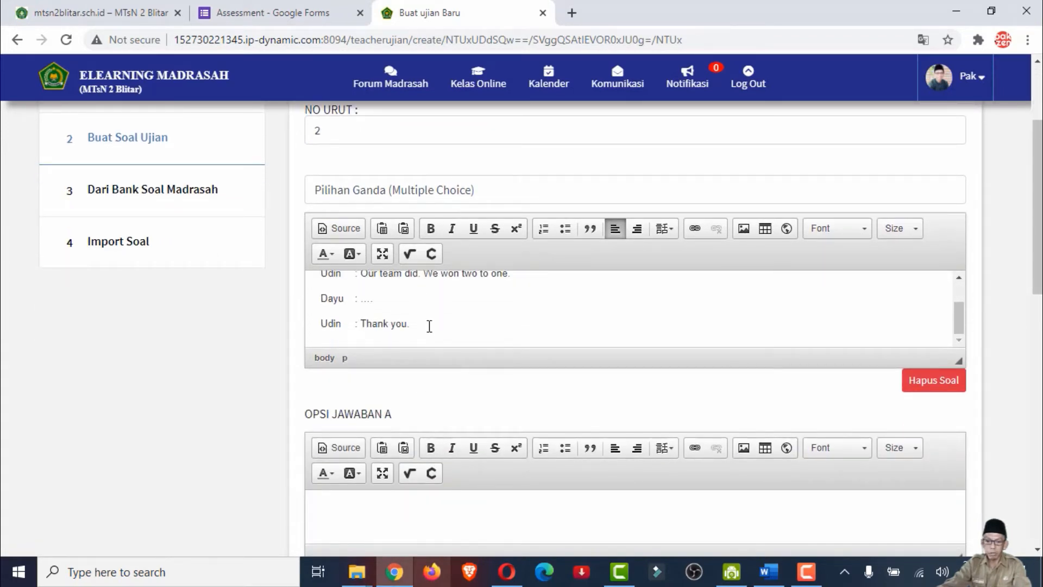
scroll(442, 372, "down", 3)
left_click(418, 379)
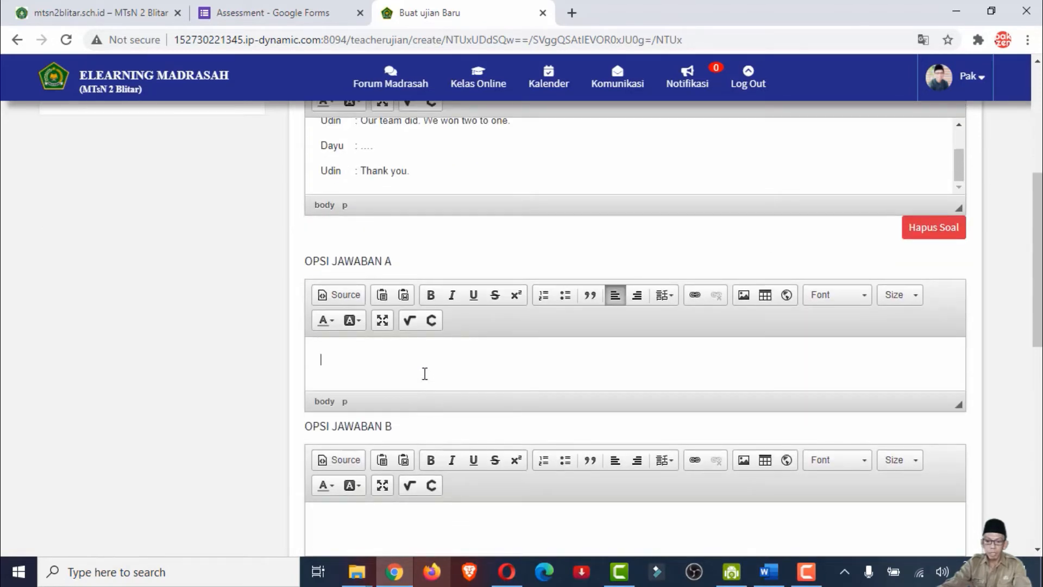
key("alt+Tab")
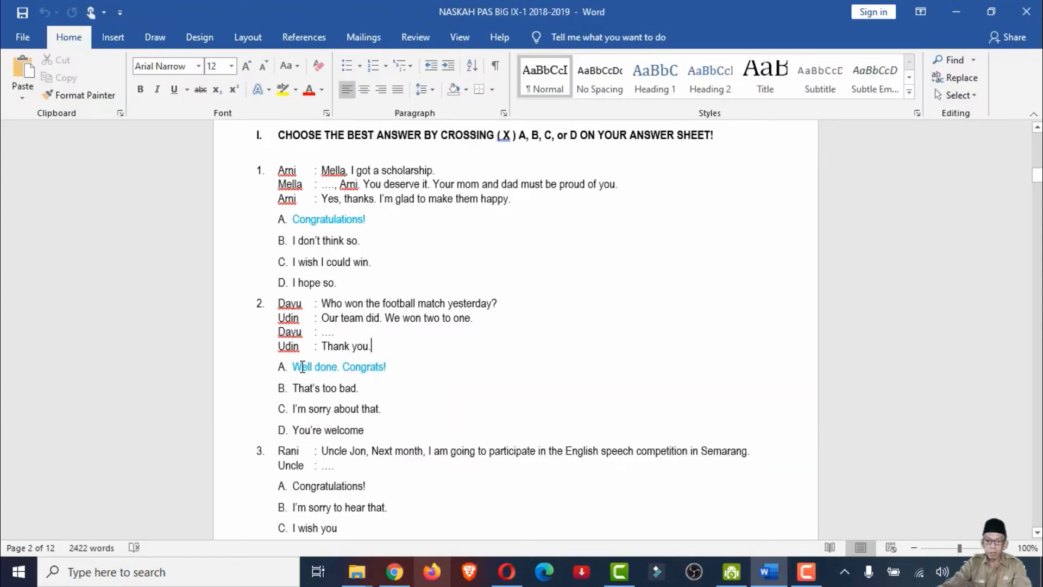
left_click_drag(293, 367, 394, 365)
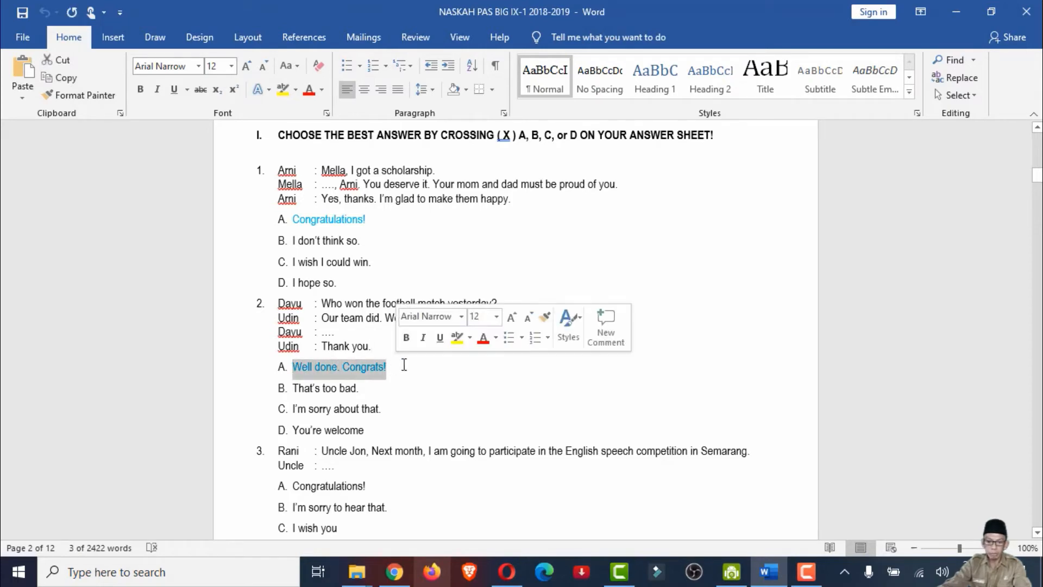
key("ctrl+c")
key("alt+Tab")
key("ctrl+v")
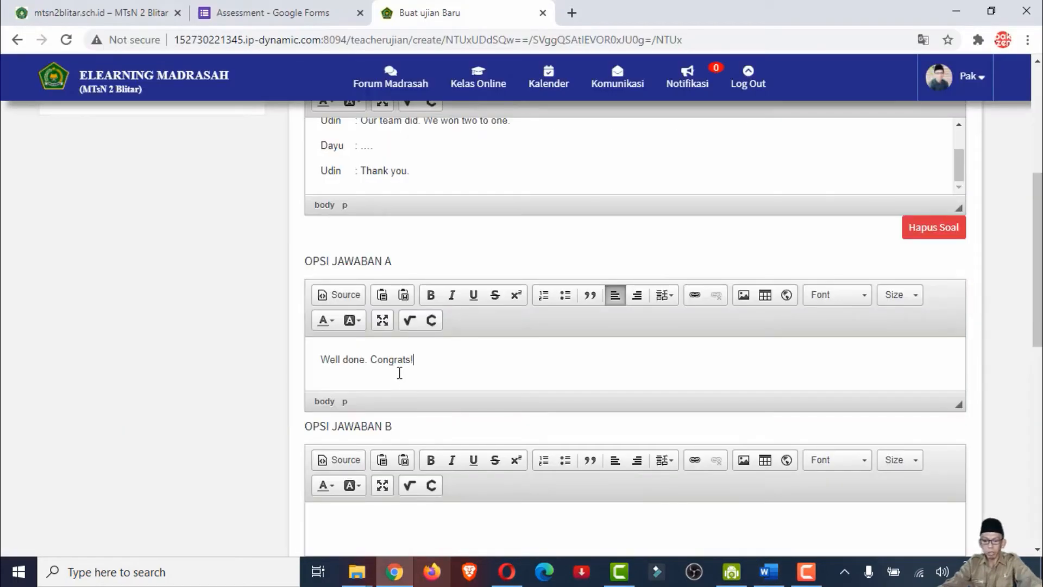
Copy "That's too bad" from question 2 in the Word document into answer option C in Chrome, and go to option D
scroll(399, 373, "down", 4)
key("alt+Tab")
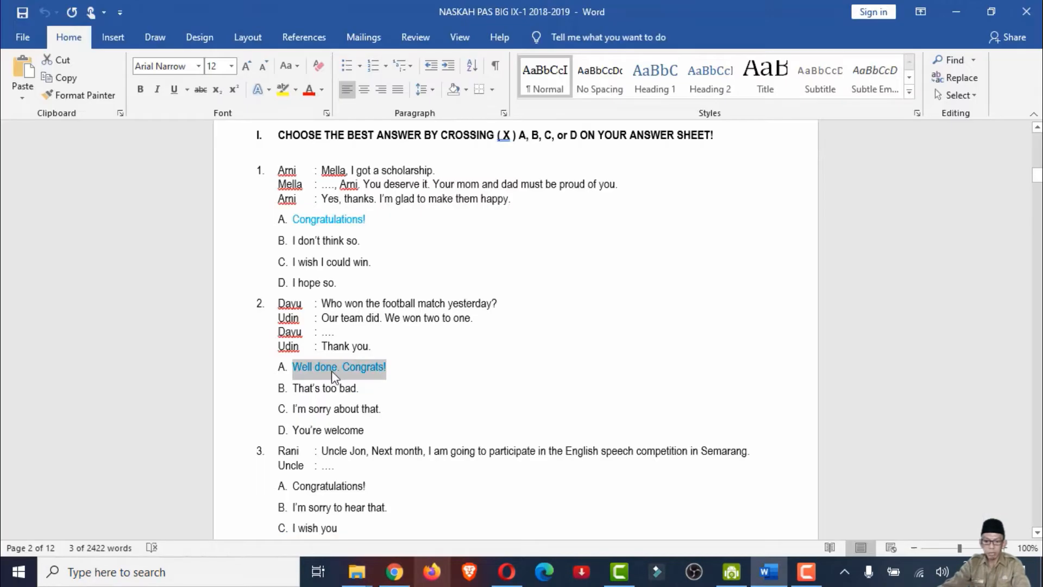
left_click_drag(294, 388, 350, 392)
key("ctrl+c")
key("alt+Tab")
left_click(368, 463)
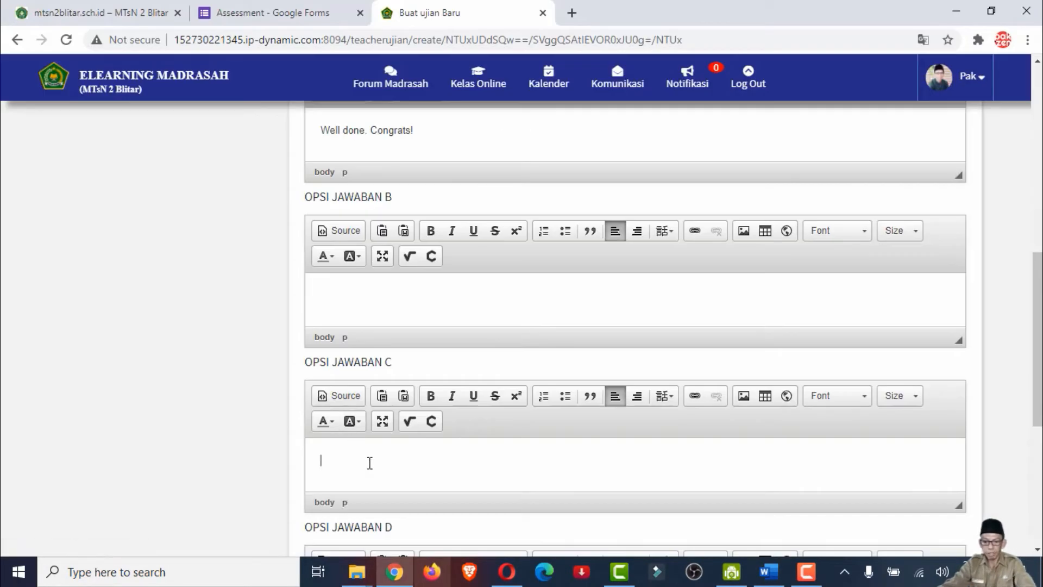
key("ctrl+v")
scroll(392, 452, "down", 4)
left_click(376, 405)
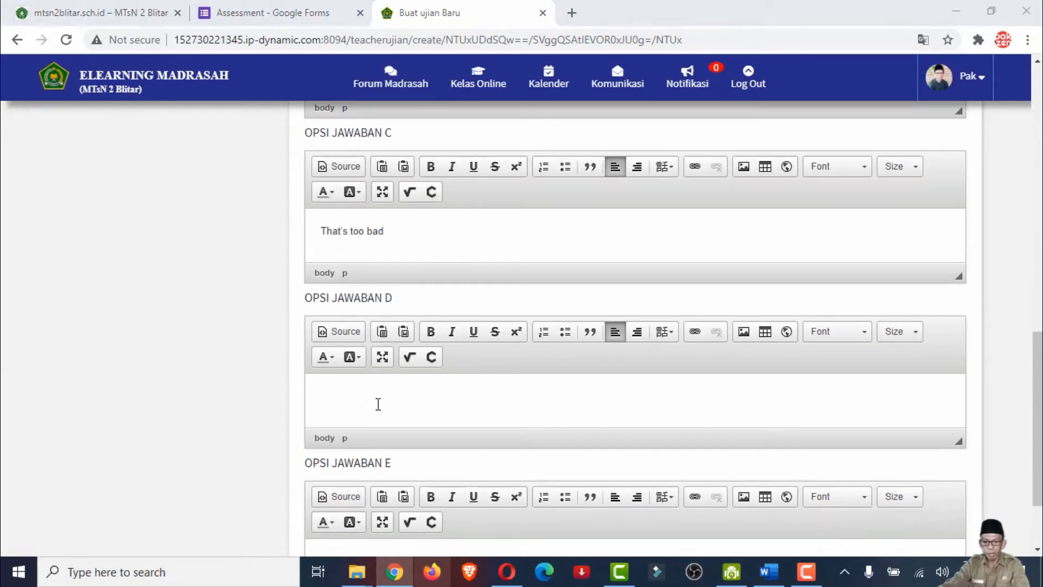
Copy "I'm sorry about that" from question 2 in the Word document and paste it as answer option D in Chrome
key("alt+Tab")
left_click_drag(294, 410, 378, 412)
key("ctrl+c")
key("alt+Tab")
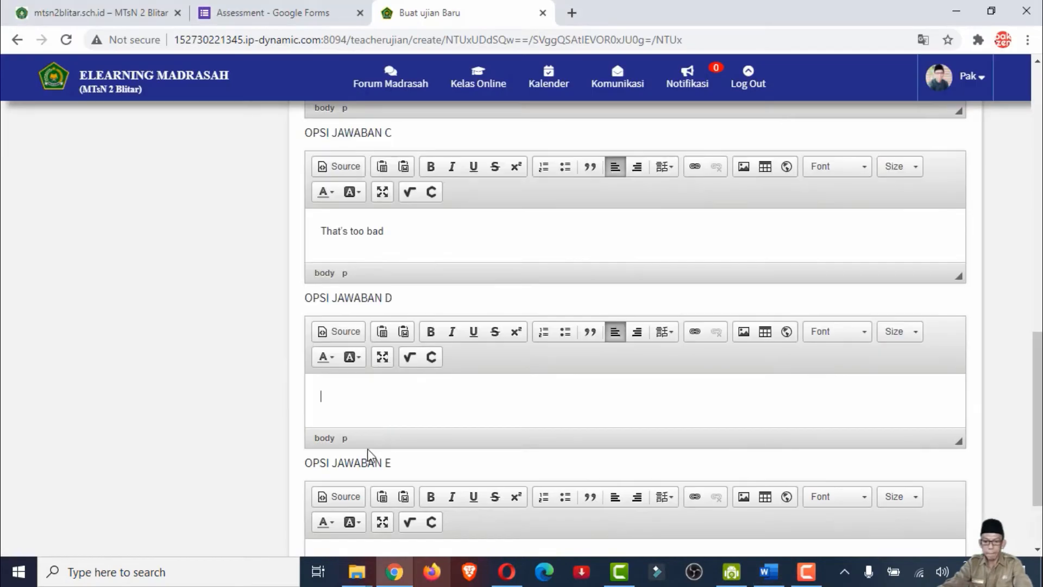
key("ctrl+v")
Copy "You're welcome" from question 2 in the Word document and paste it into the empty answer option B in Chrome
scroll(377, 425, "down", 2)
left_click(373, 454)
key("alt+Tab")
left_click_drag(293, 430, 356, 430)
key("ctrl+c")
key("alt+Tab")
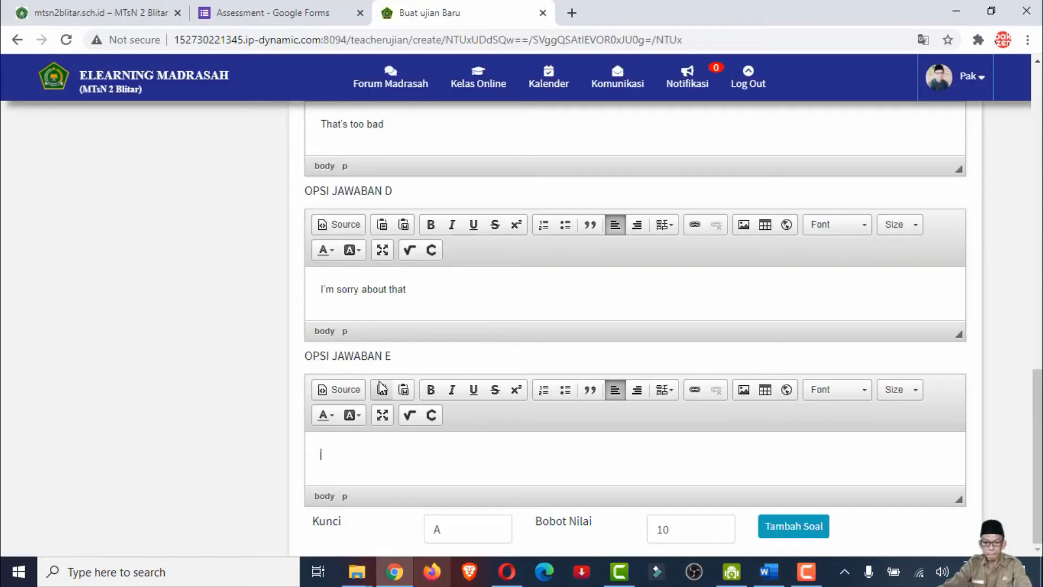
scroll(420, 342, "up", 4)
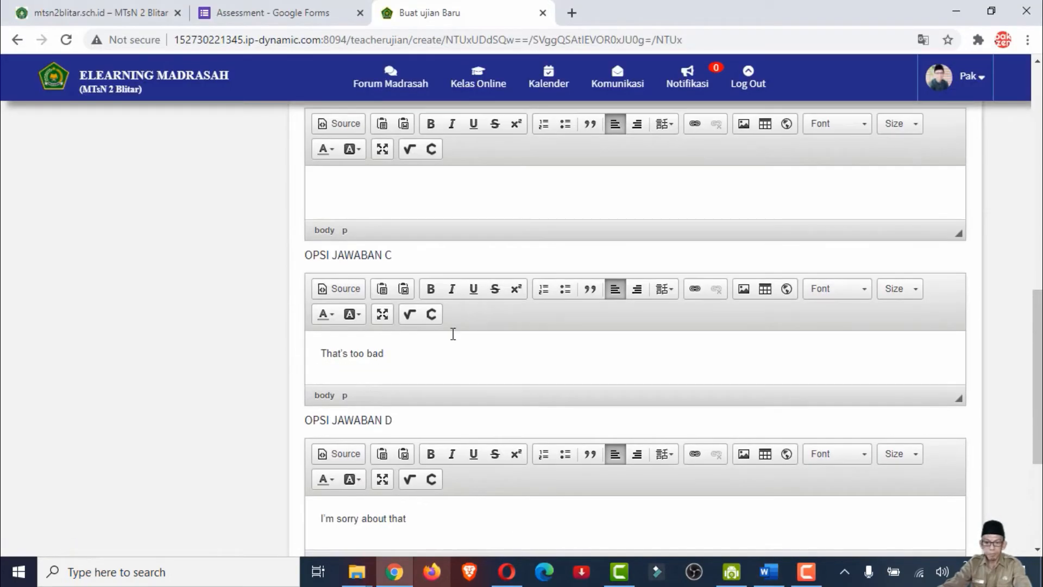
scroll(412, 293, "up", 3)
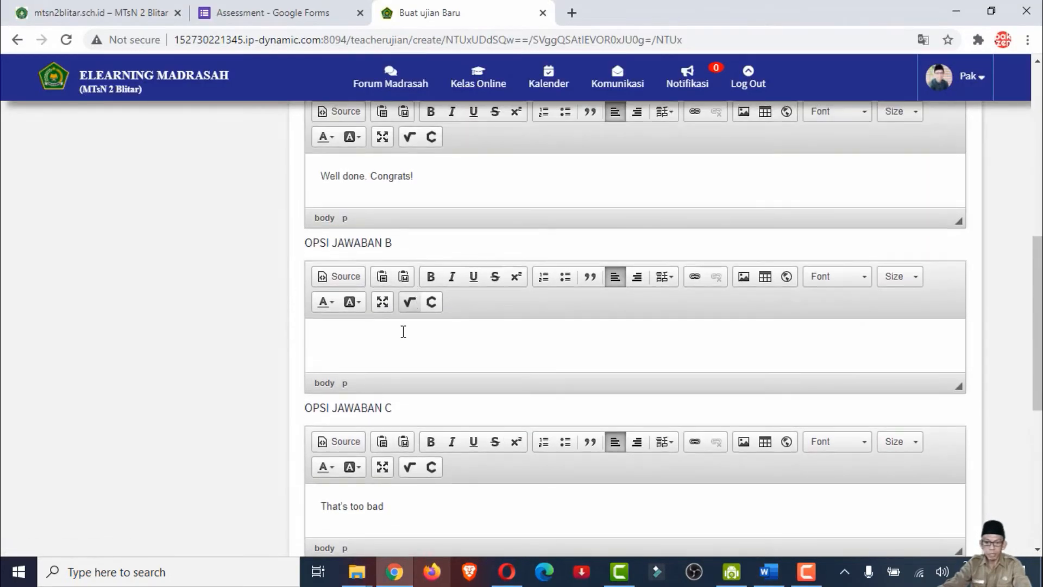
scroll(415, 307, "down", 2)
scroll(393, 428, "down", 1)
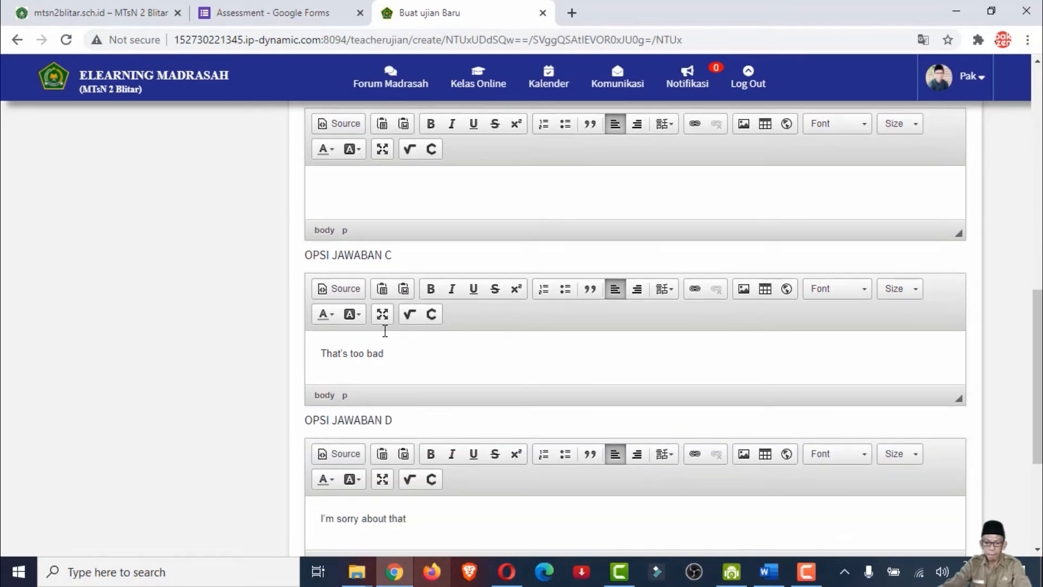
left_click(374, 193)
key("ctrl+v")
Check question 2's options against the Word document, then set its score weight to 4 and add another question in Chrome
scroll(418, 348, "down", 2)
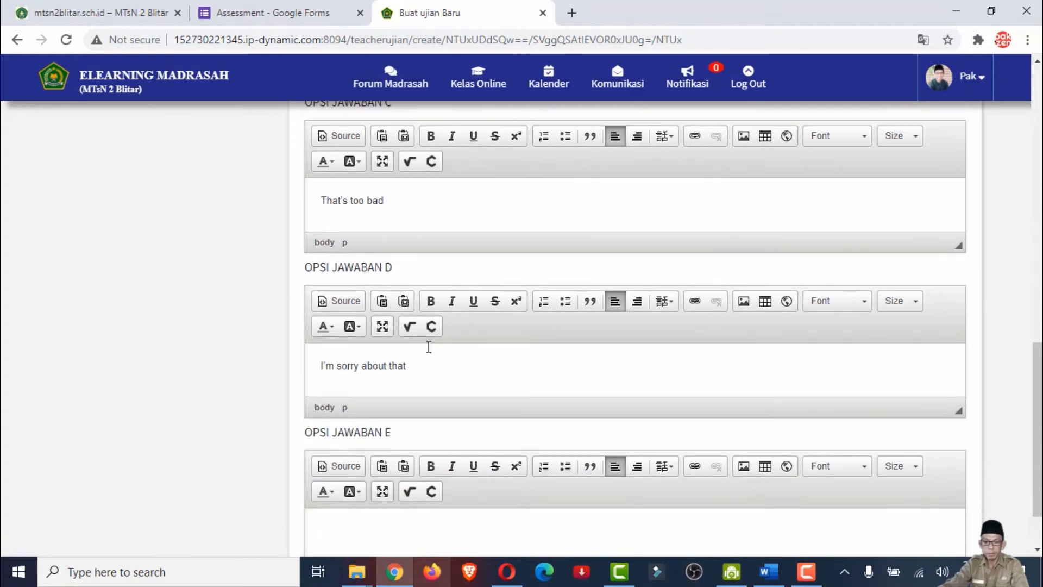
key("alt+Tab")
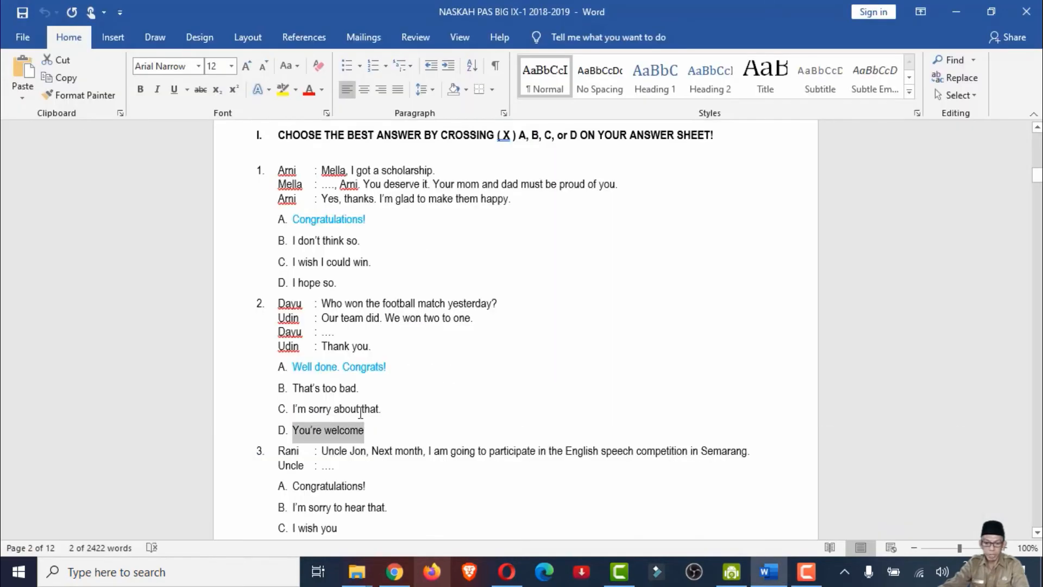
key("alt+Tab")
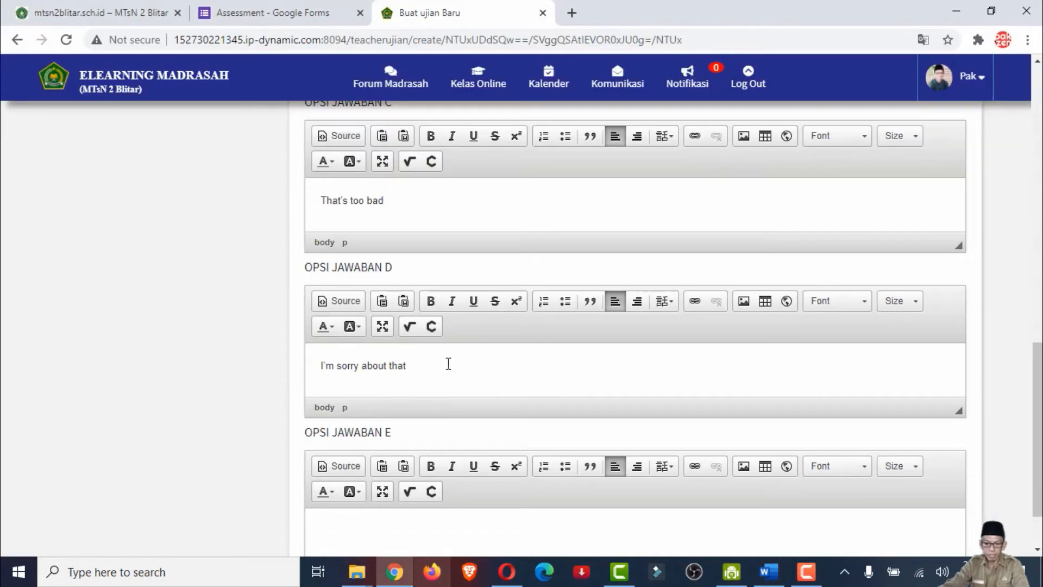
scroll(449, 363, "down", 1)
double_click(652, 532)
type("4")
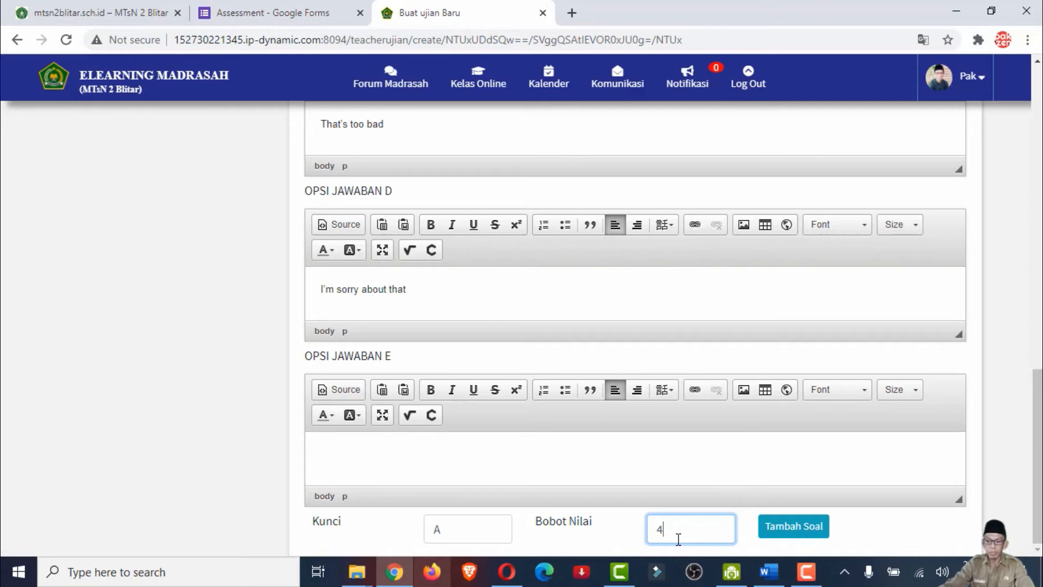
left_click(813, 530)
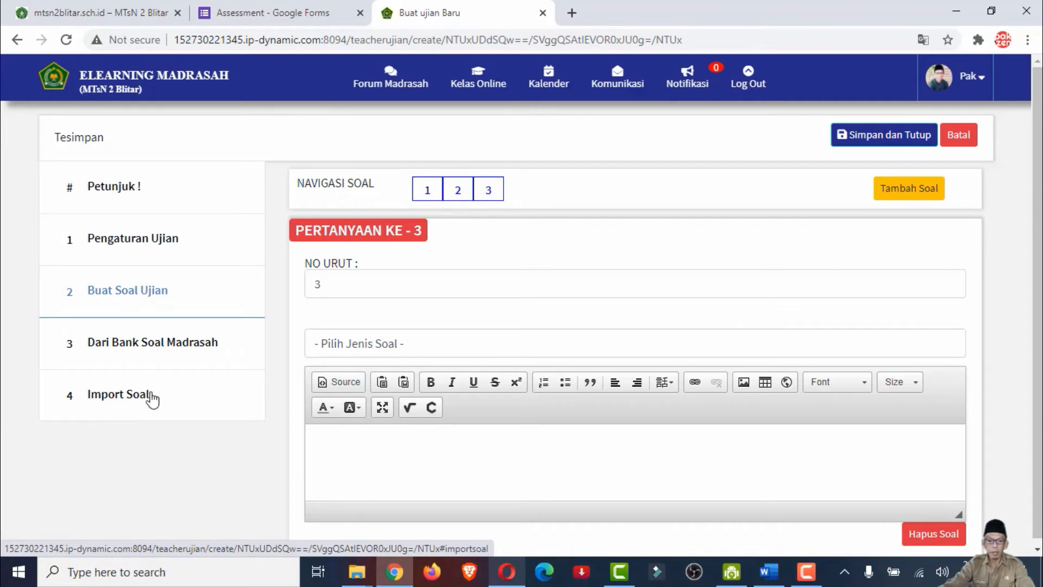
Download the question import template from the Import Soal section and open it in Excel with editing enabled
left_click(115, 397)
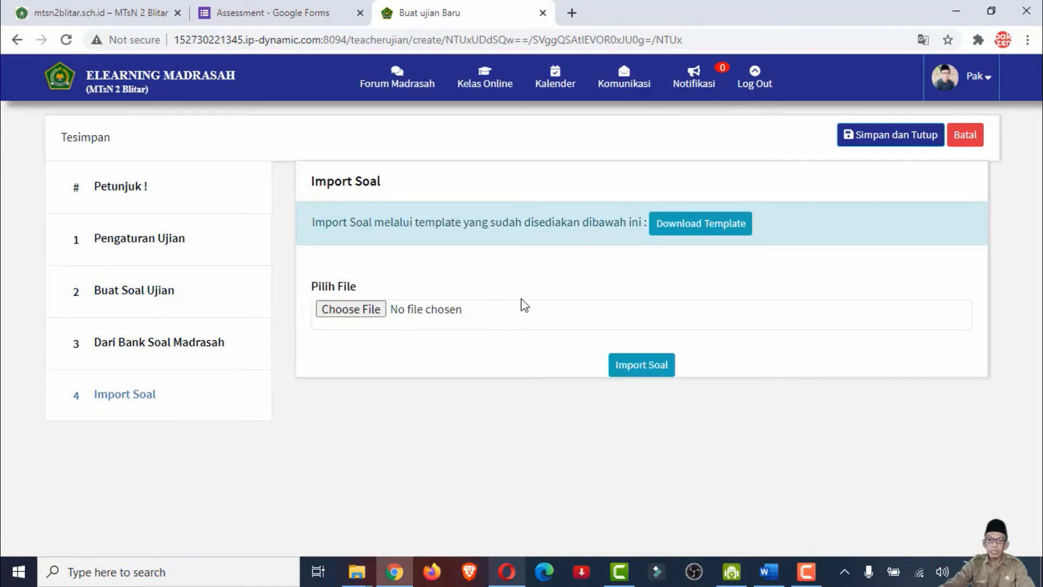
left_click(675, 230)
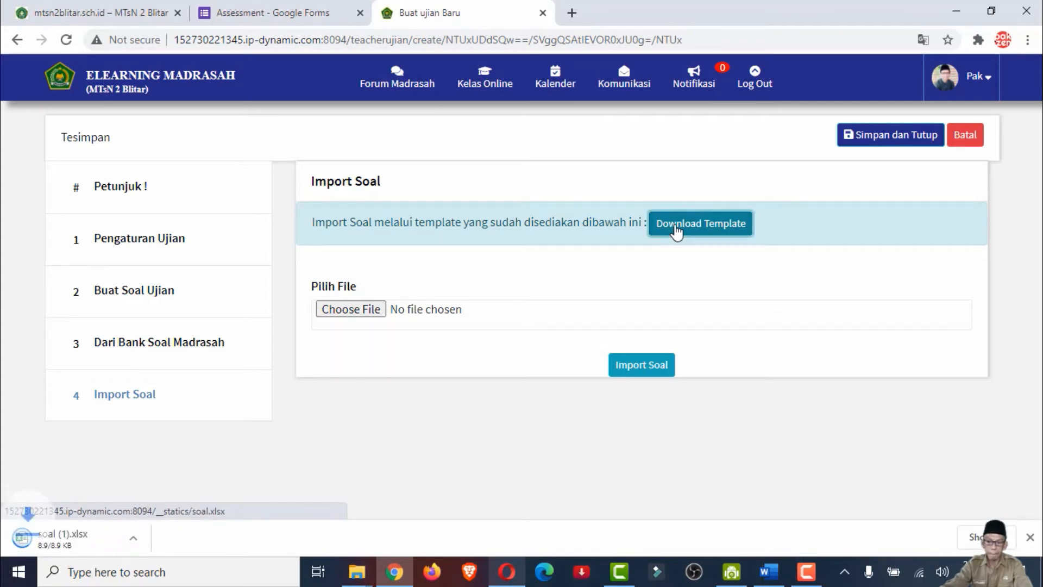
left_click(71, 543)
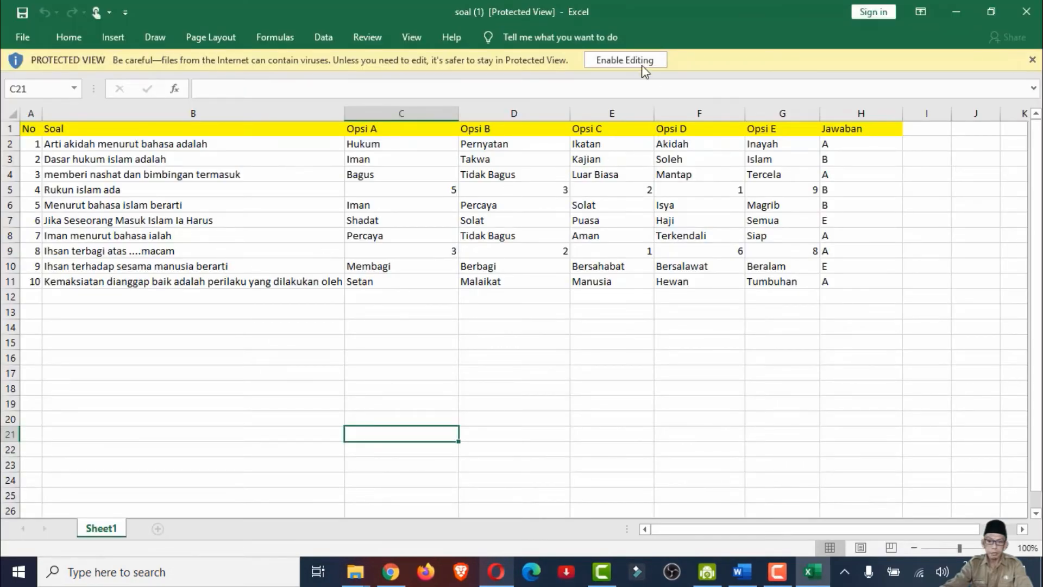
left_click(628, 61)
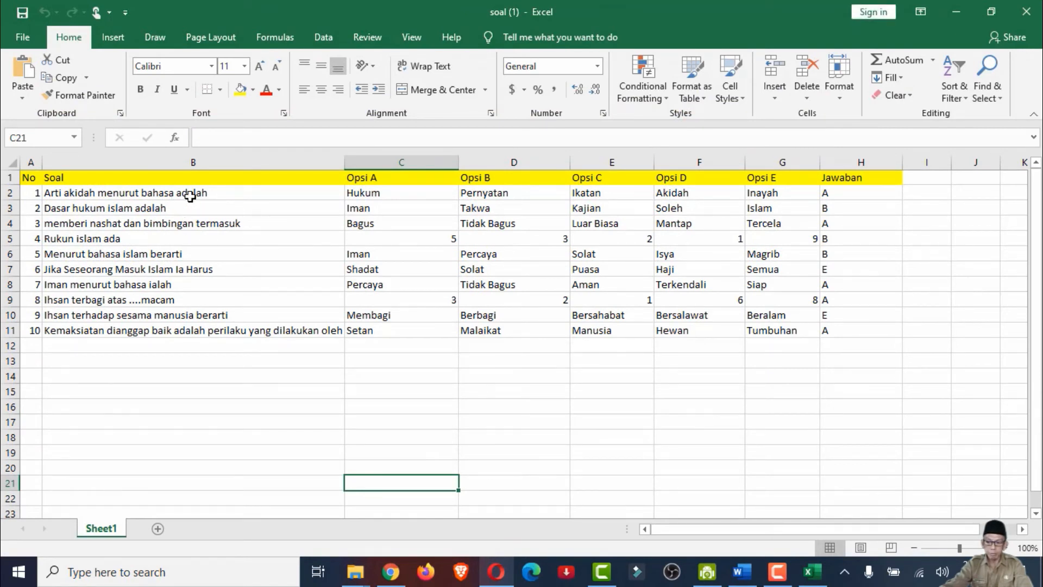
Clear the ten sample questions from the Soal column, cells B2:B11, of the import template
left_click(94, 192)
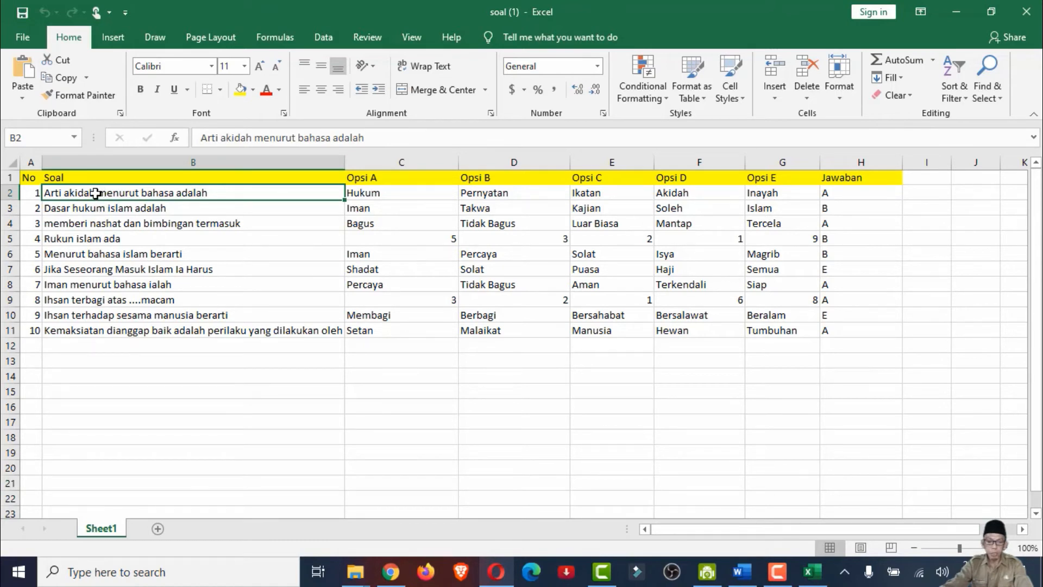
left_click_drag(96, 194, 101, 330)
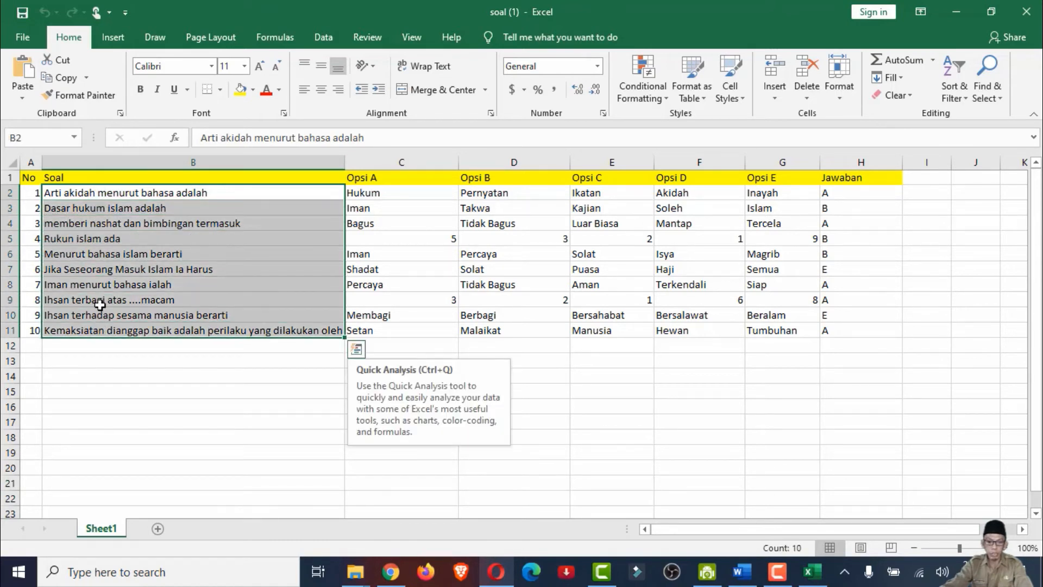
key("Delete")
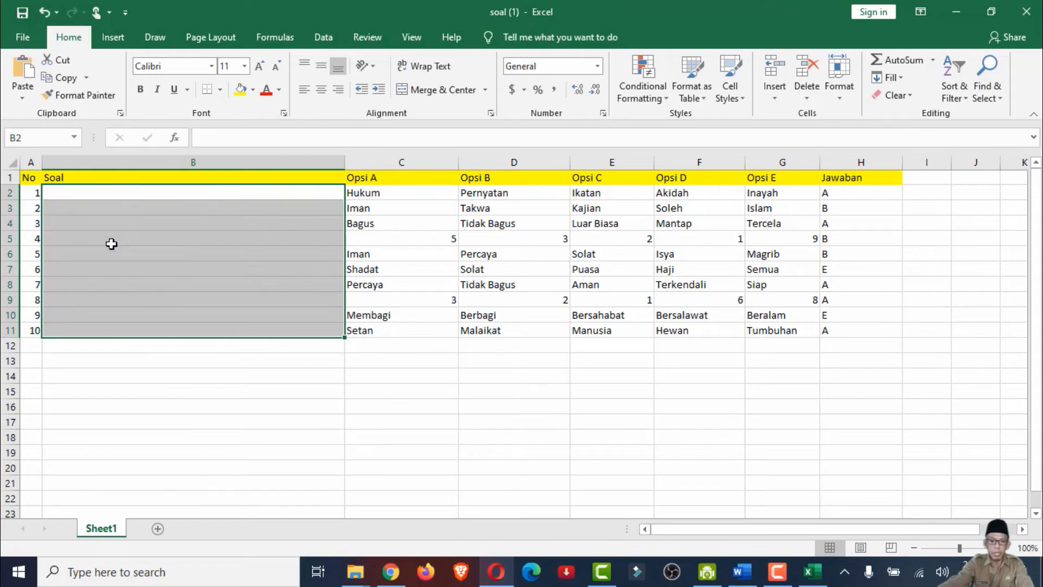
left_click(104, 194)
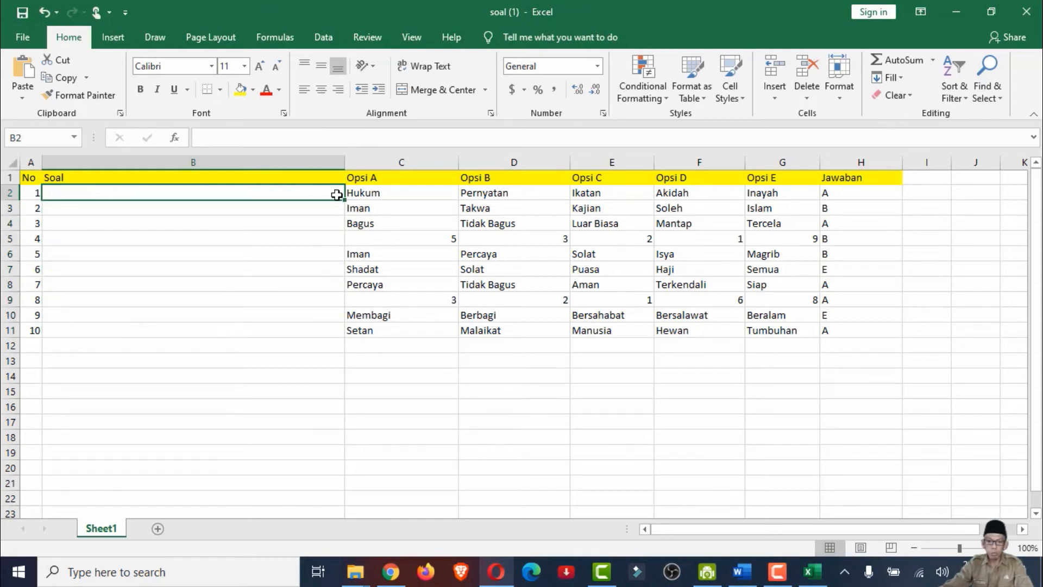
Clear the sample answers from the Opsi E column, cells G2:G11, of the import template
left_click(388, 194)
left_click(486, 194)
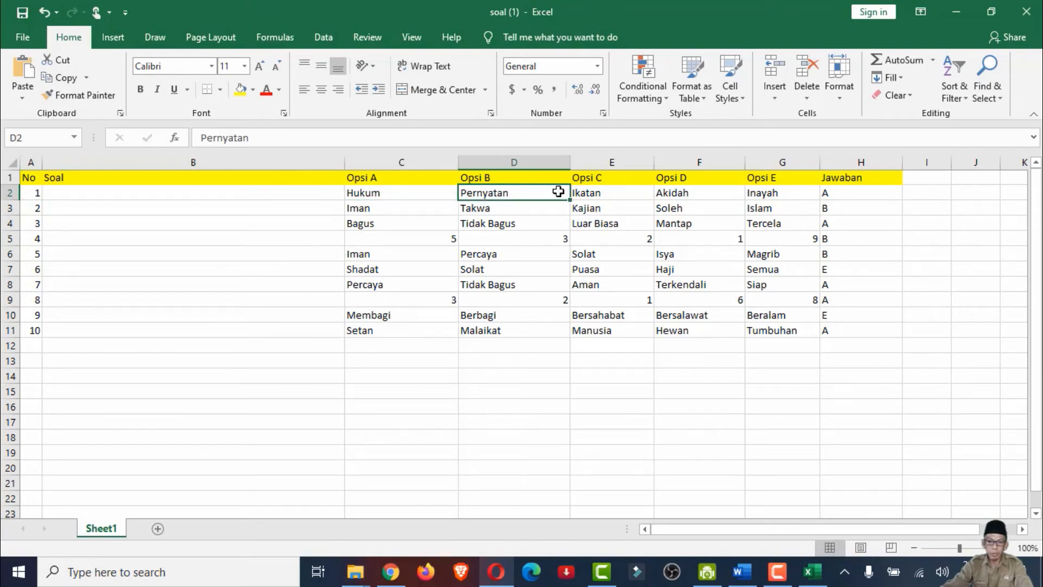
left_click(600, 191)
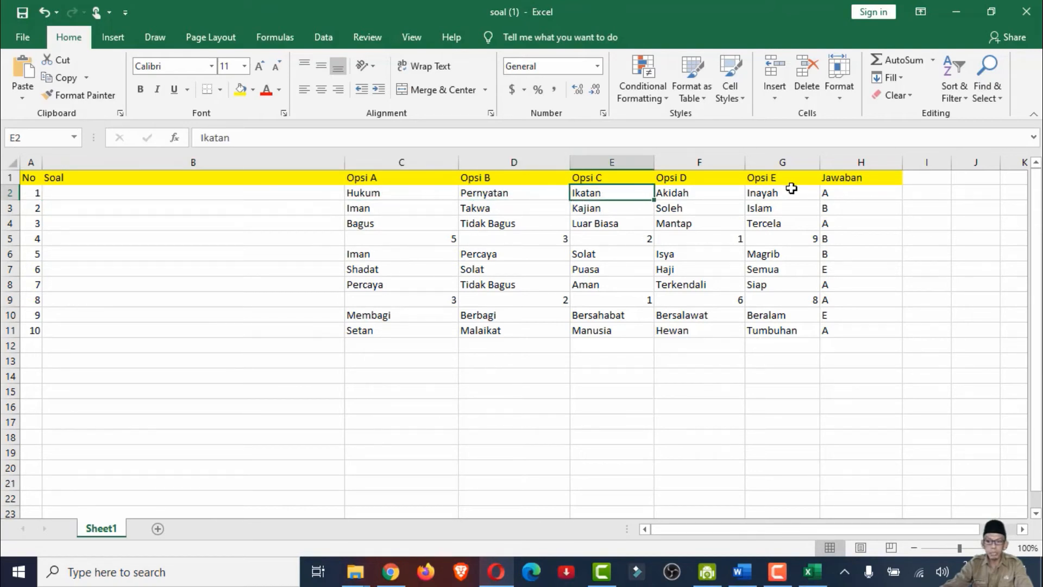
left_click_drag(783, 193, 790, 333)
key("Delete")
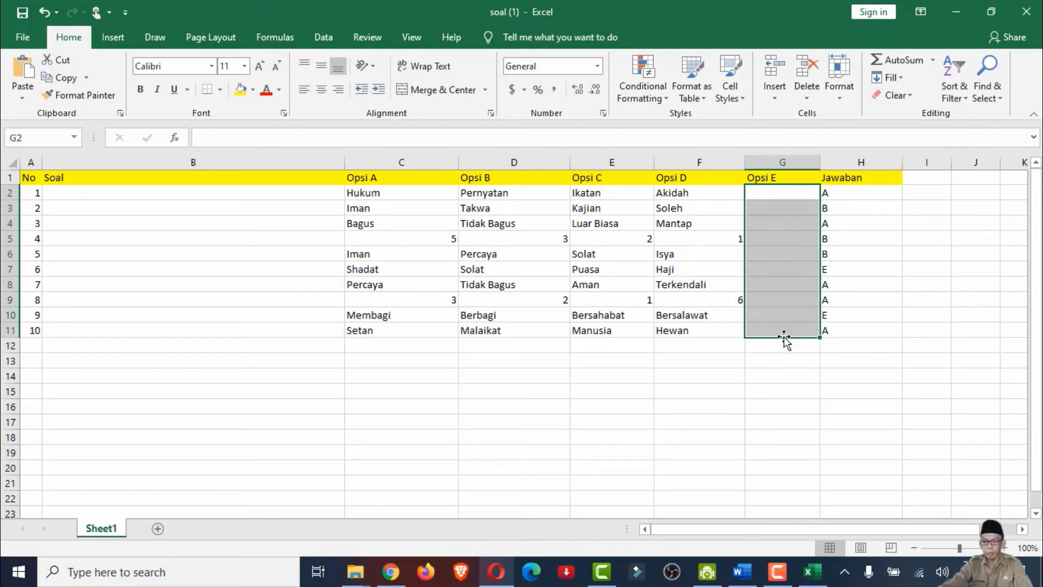
left_click(782, 203)
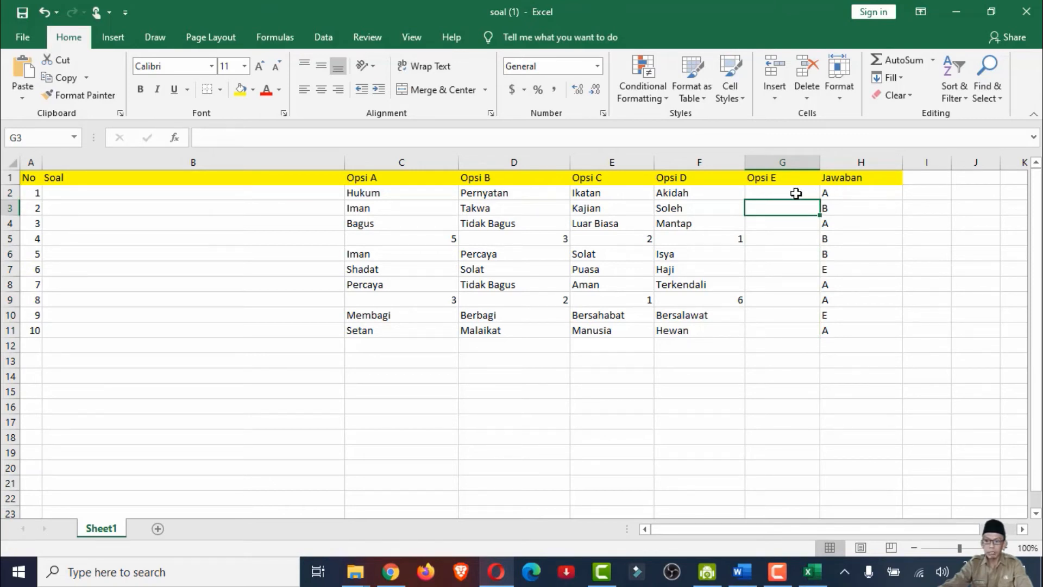
Examine the template's Opsi A to Opsi D cells in row 2 and the answer keys in the Jawaban column
left_click(381, 194)
left_click(488, 193)
left_click(595, 196)
left_click(690, 194)
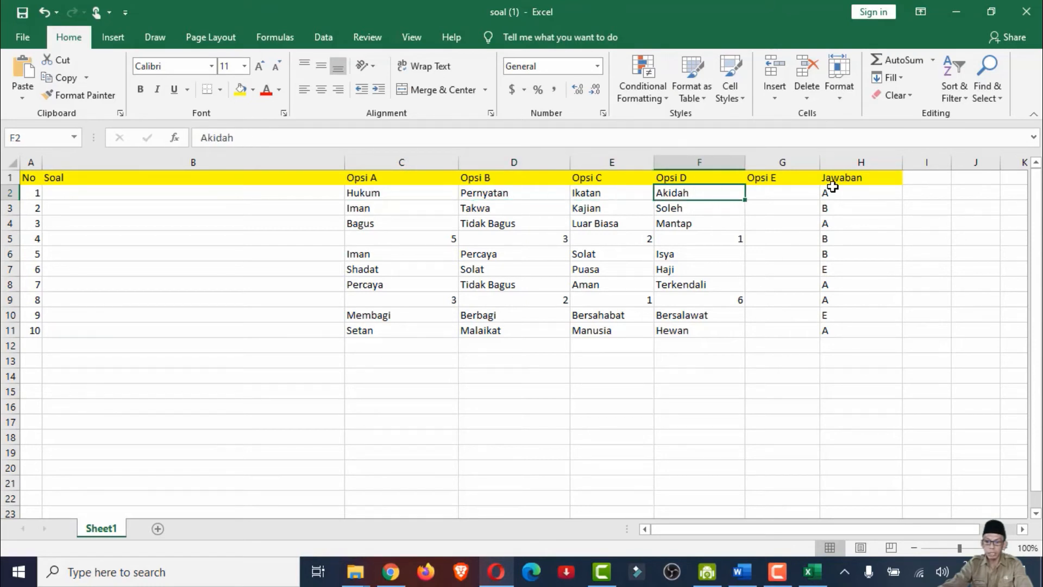
left_click(842, 193)
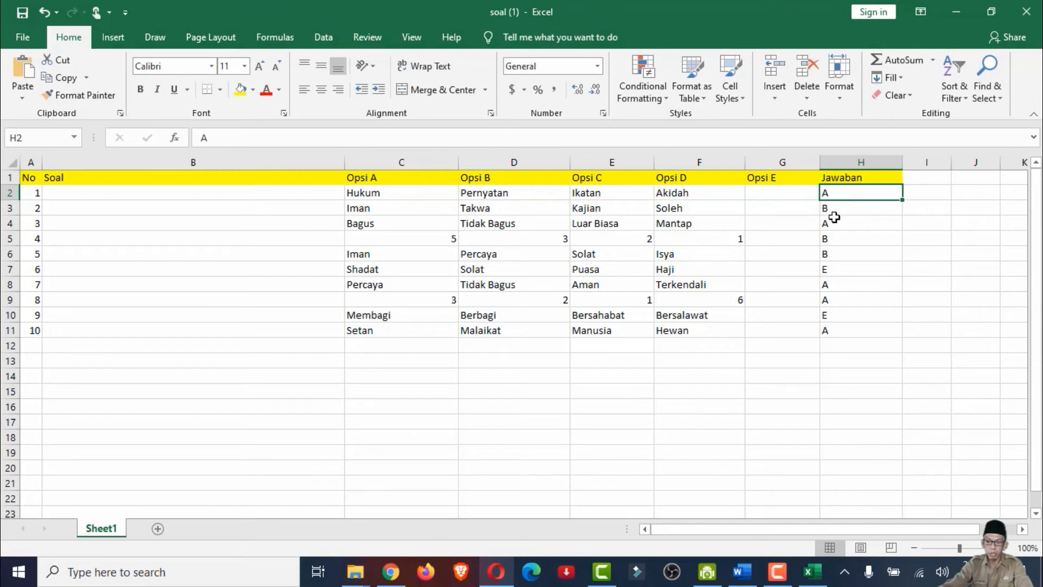
left_click(849, 329)
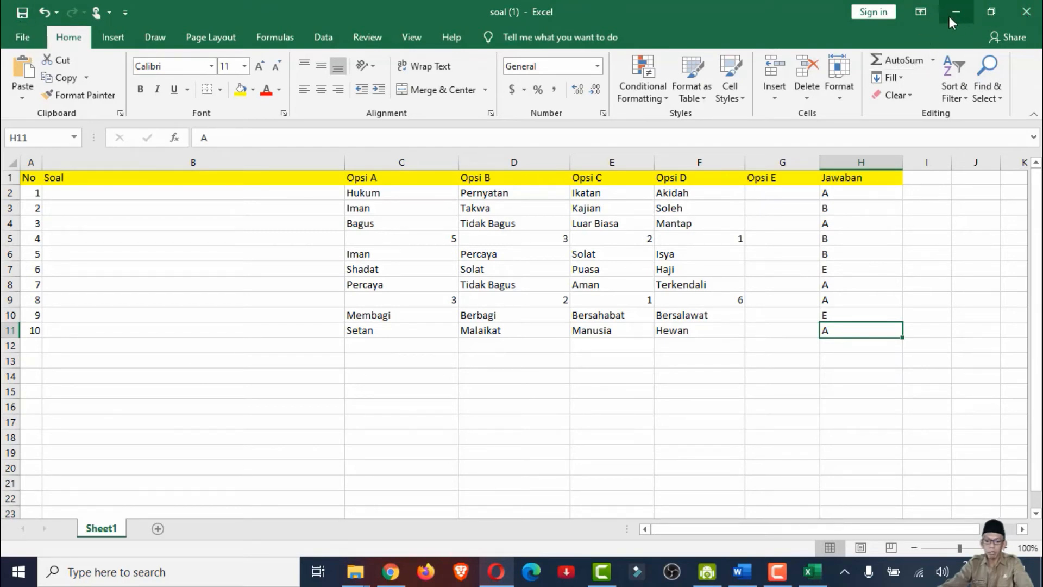
Switch to Chrome and choose the recent file soal (1) from Quick access as the file for the question import
key("alt+Tab")
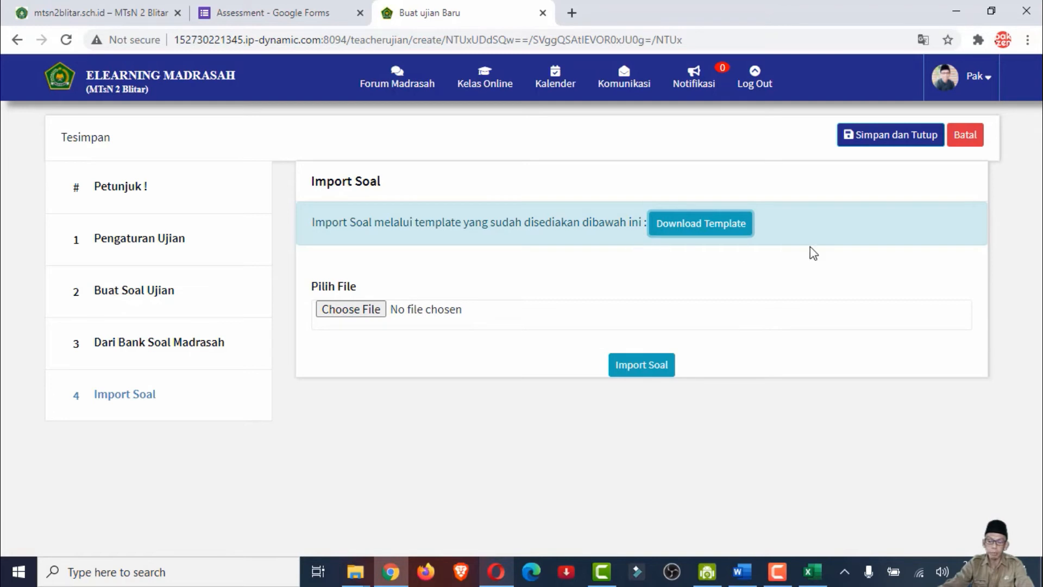
left_click(649, 372)
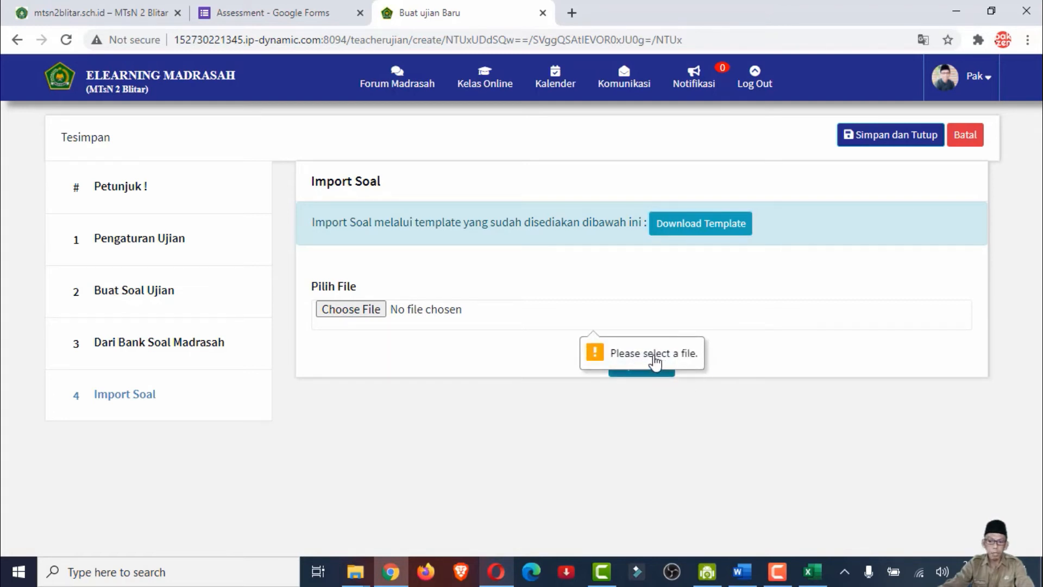
left_click(363, 313)
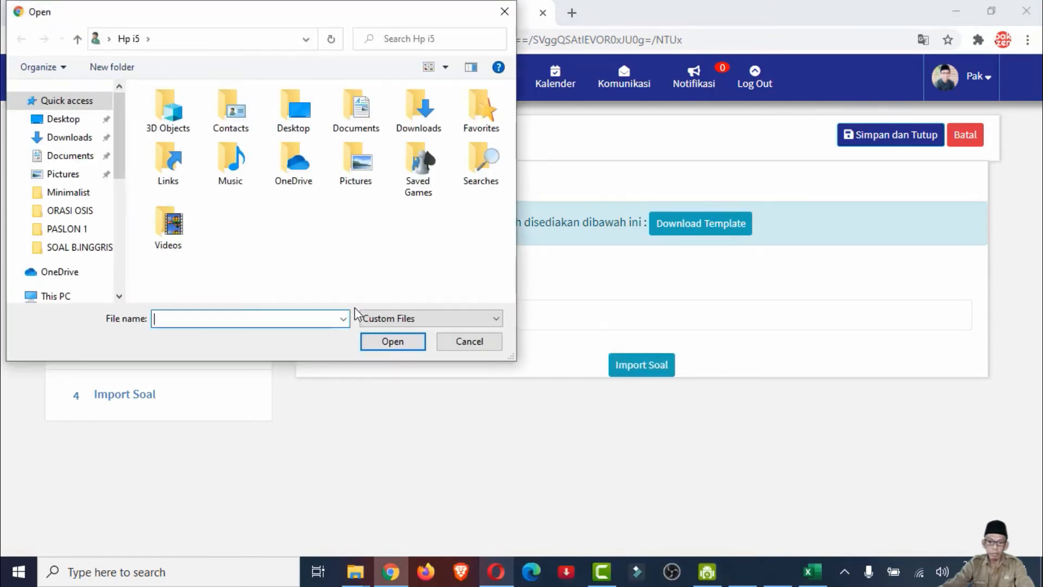
left_click(63, 103)
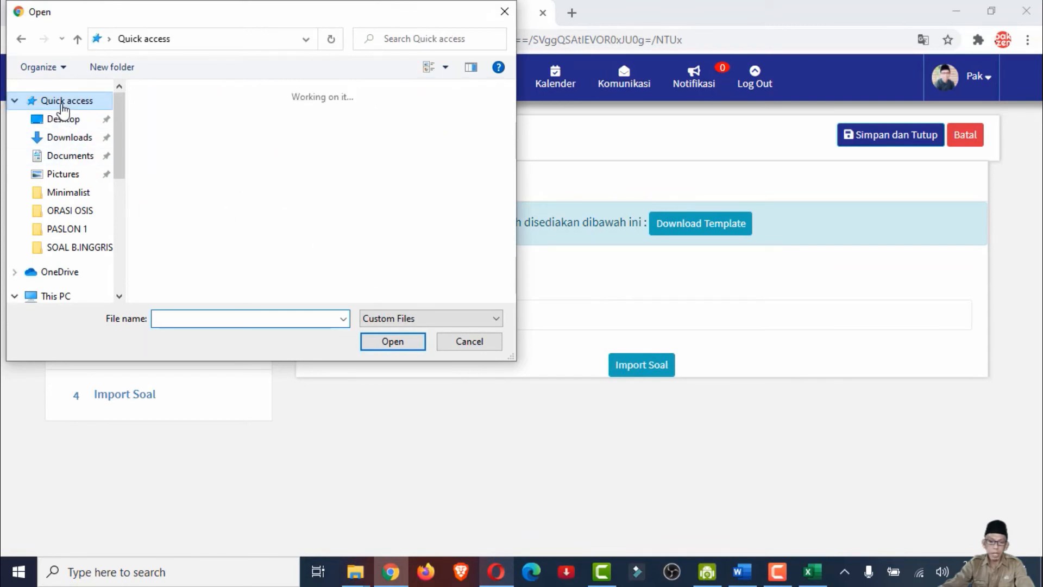
scroll(358, 234, "down", 1)
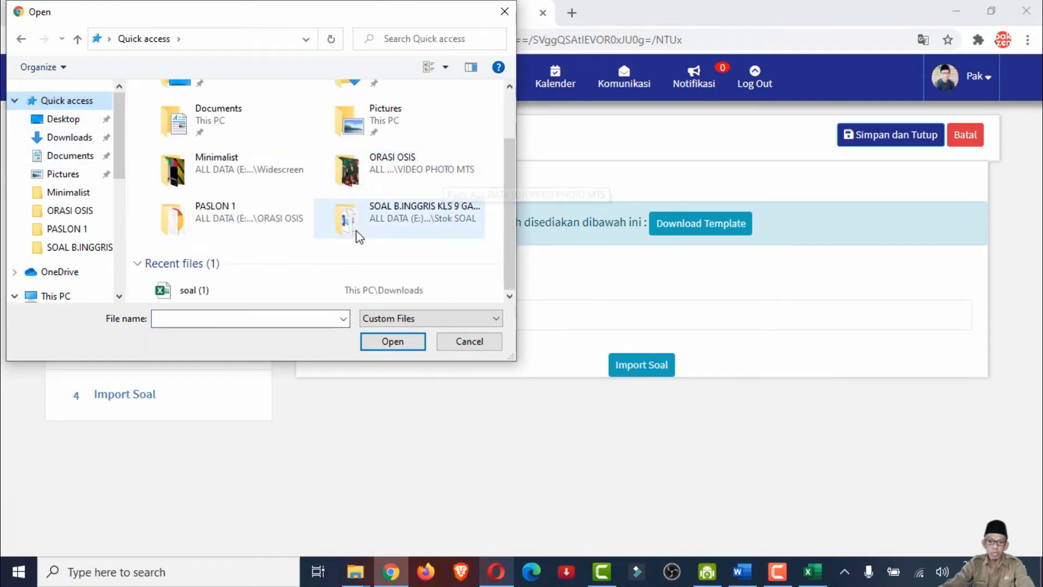
left_click(197, 292)
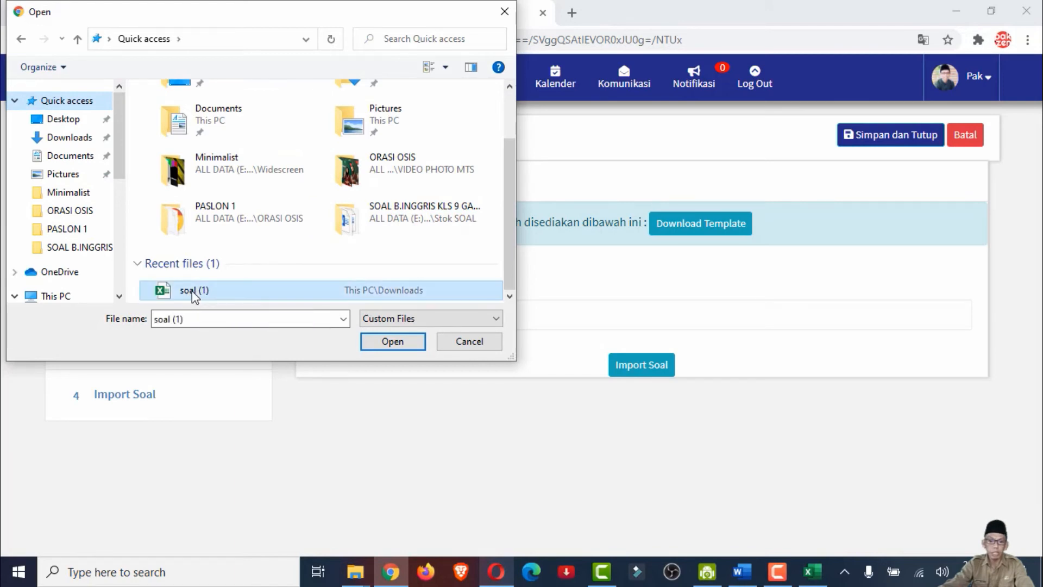
left_click(393, 344)
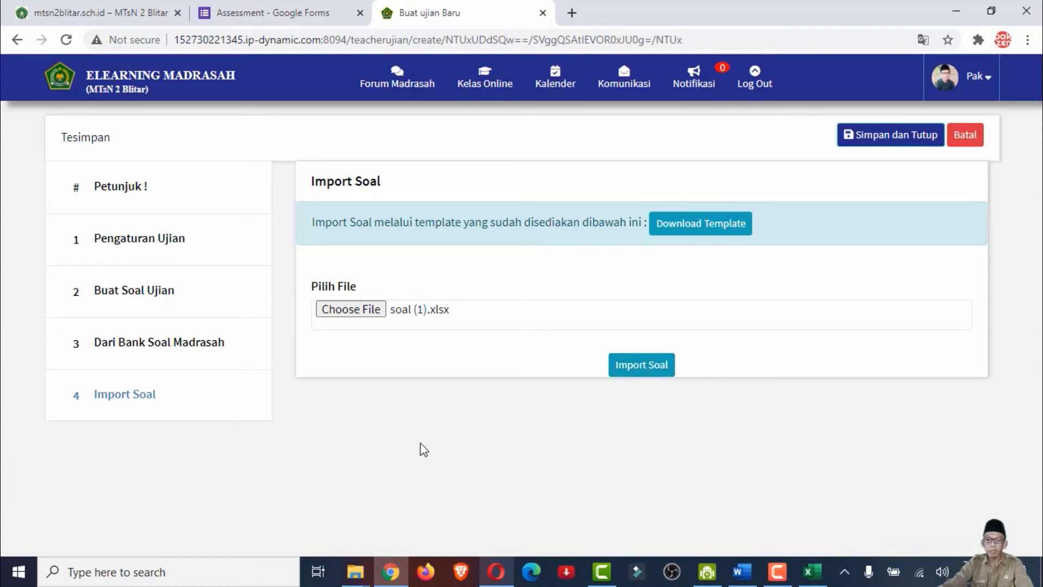
Return to the exam's question editor, then save and close the CBT exam, confirming the save
left_click(151, 294)
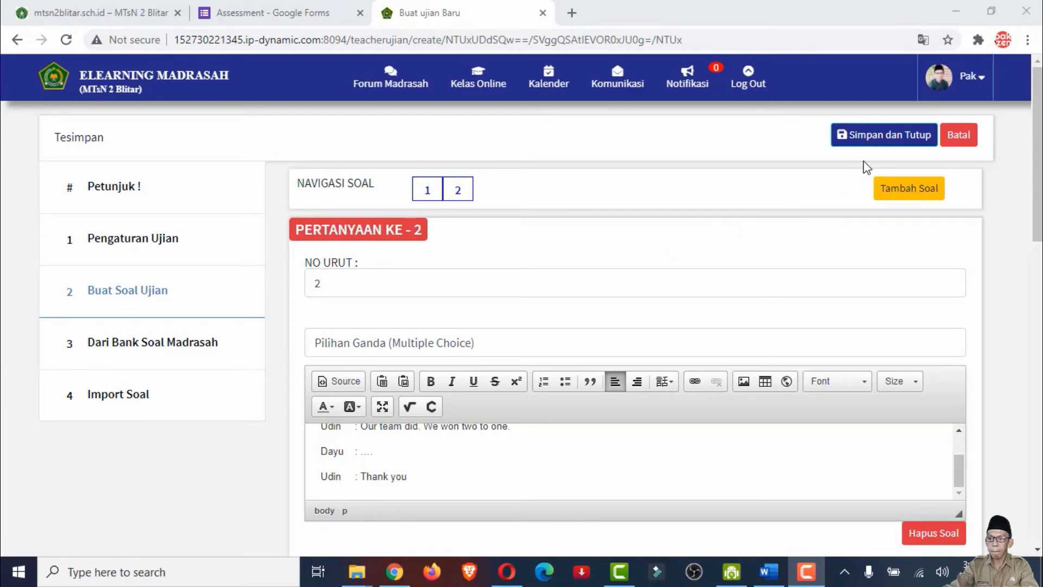
left_click(878, 138)
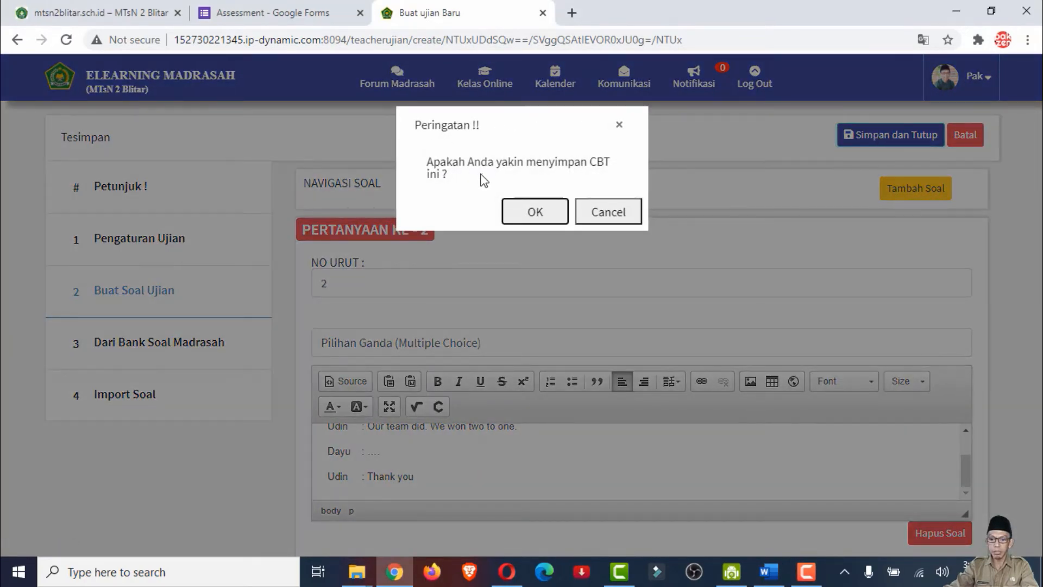
left_click(542, 216)
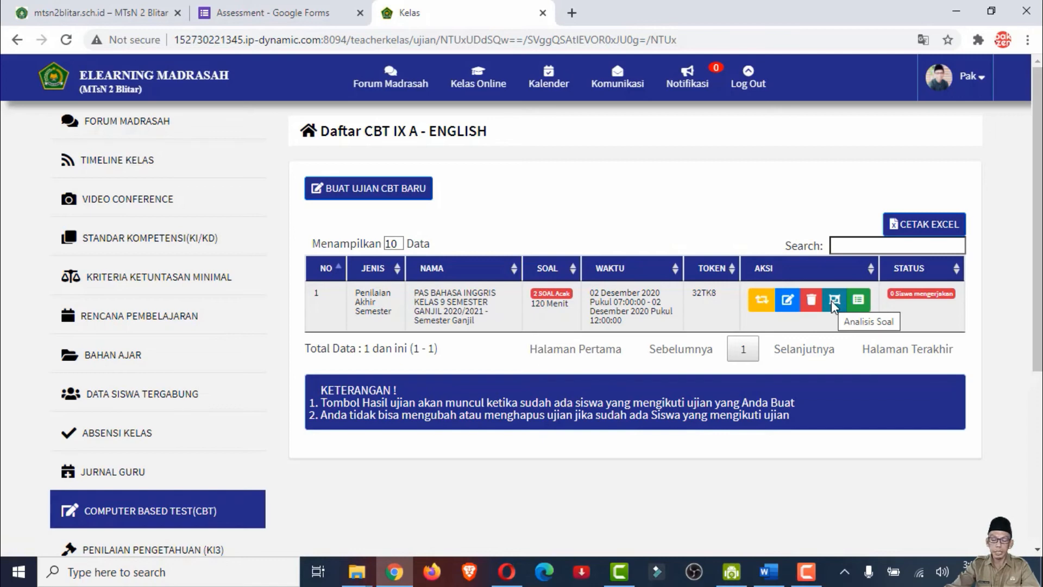
Go to the Forum Madrasah page and open the IX A - ENGLISH class from its list of online classes
scroll(601, 287, "down", 1)
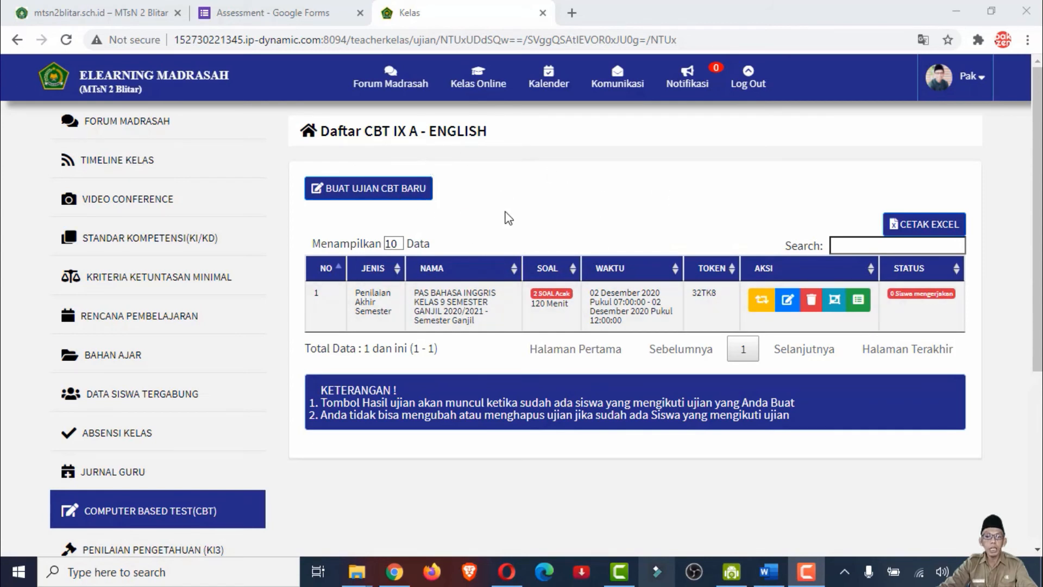
left_click(483, 90)
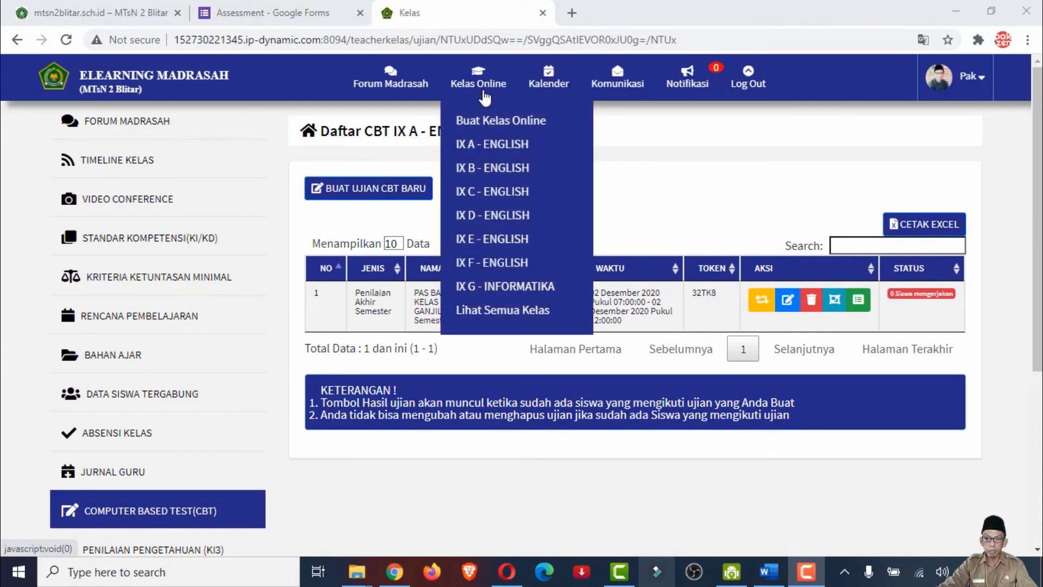
left_click(489, 144)
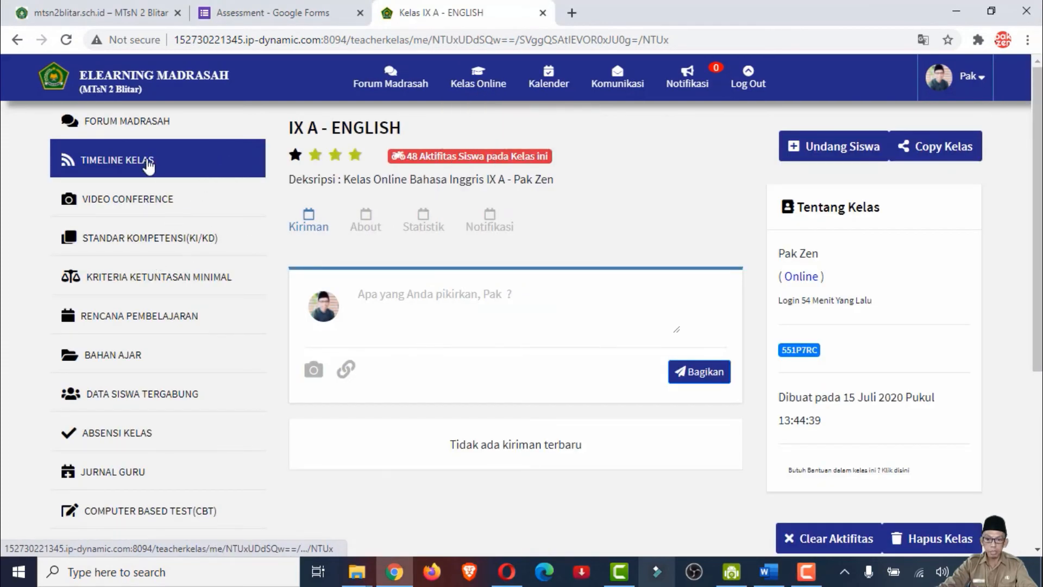
left_click(131, 122)
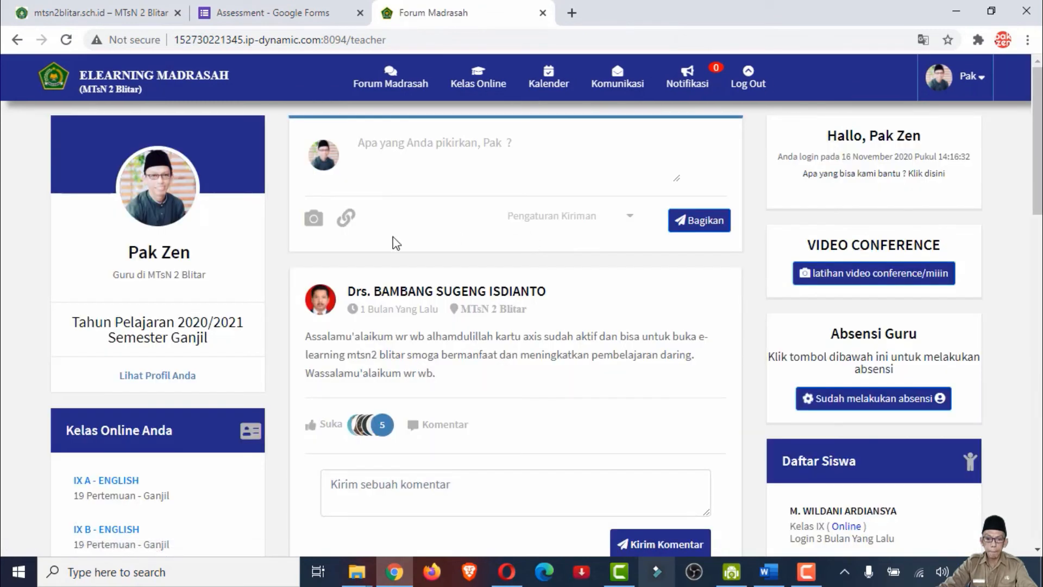
scroll(214, 297, "down", 5)
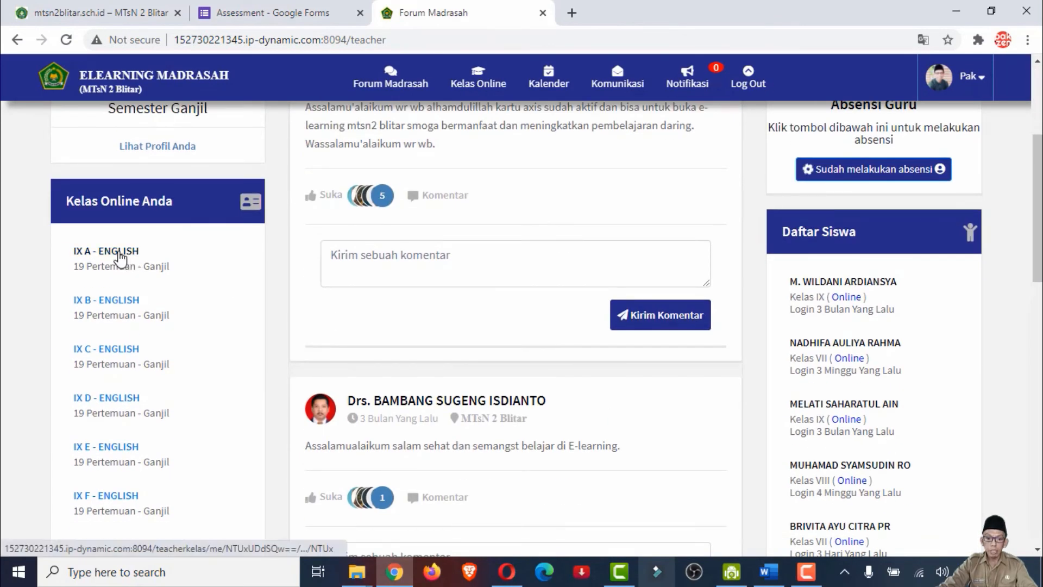
left_click(116, 251)
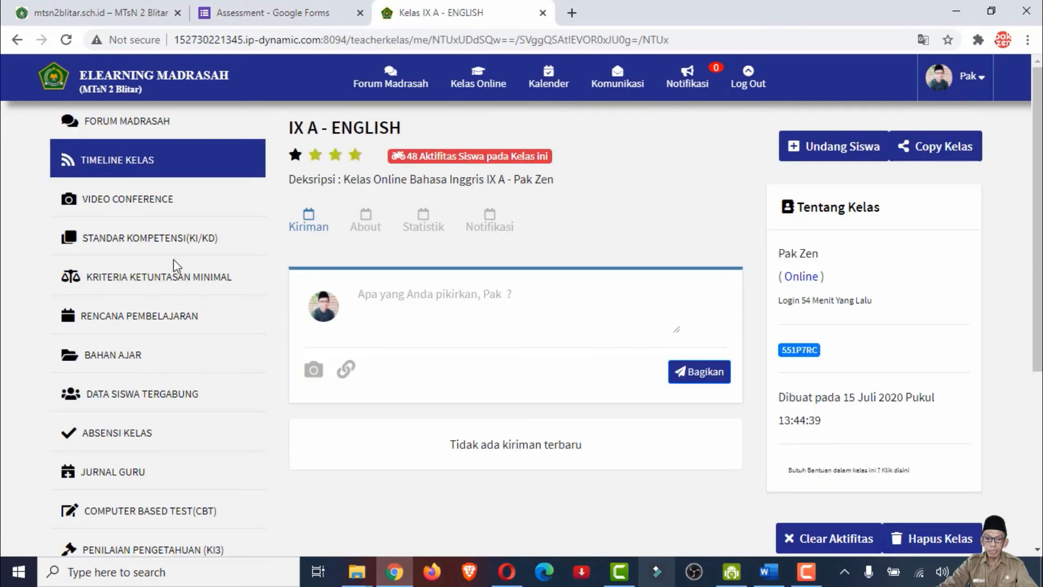
Start copying the IX A - ENGLISH class and keep only Soal Ujian Berbasis CBT ticked as the content to copy
scroll(174, 264, "down", 2)
scroll(185, 293, "up", 2)
scroll(172, 293, "down", 4)
scroll(172, 293, "up", 4)
left_click(961, 152)
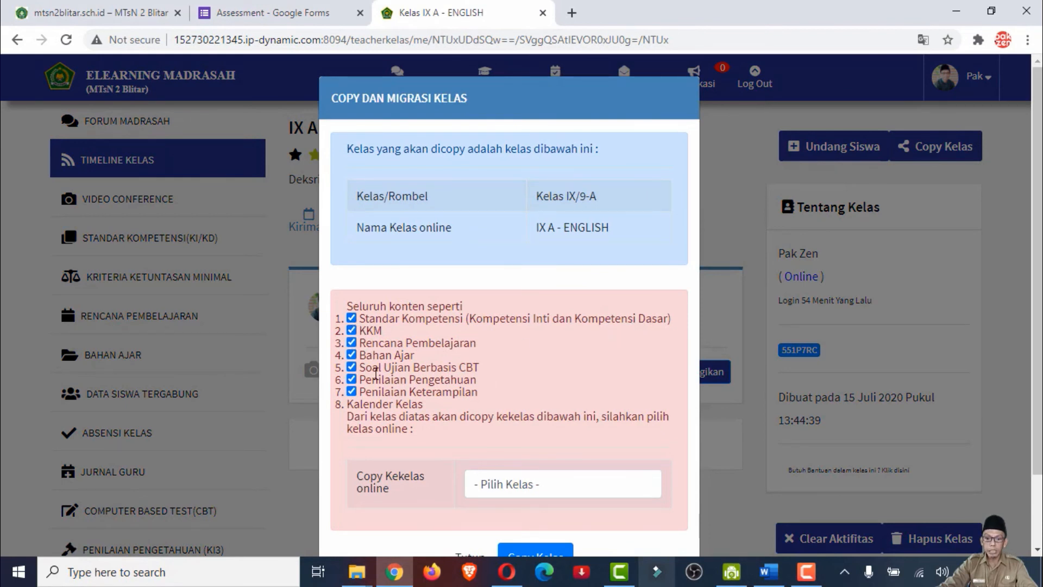
left_click(352, 318)
left_click(352, 330)
left_click(352, 342)
left_click(351, 355)
left_click(351, 379)
left_click(351, 391)
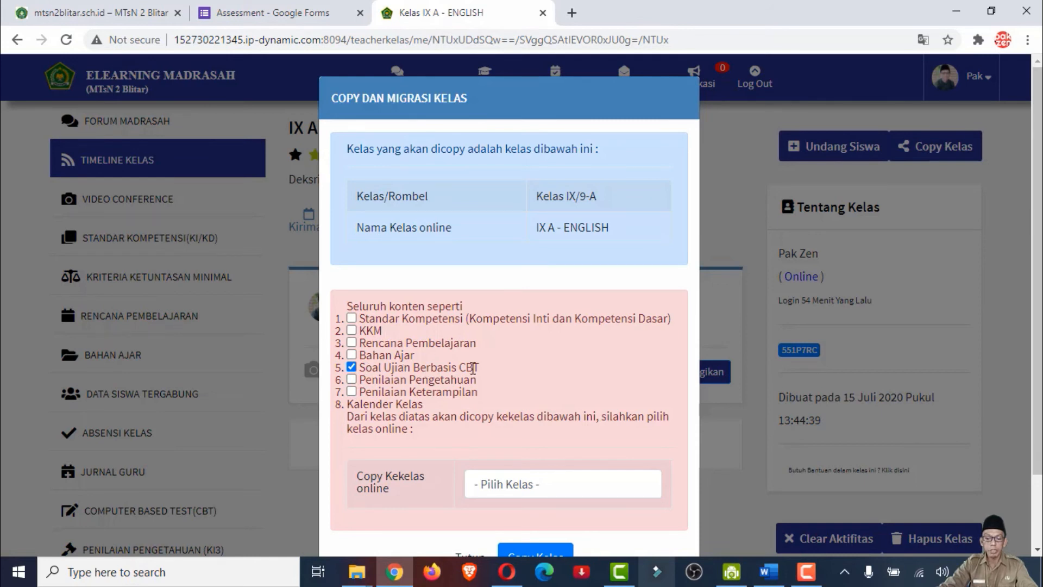
Copy the selected content to IX B - ENGLISH, confirm the copy, and open that class's CBT list
scroll(597, 381, "down", 2)
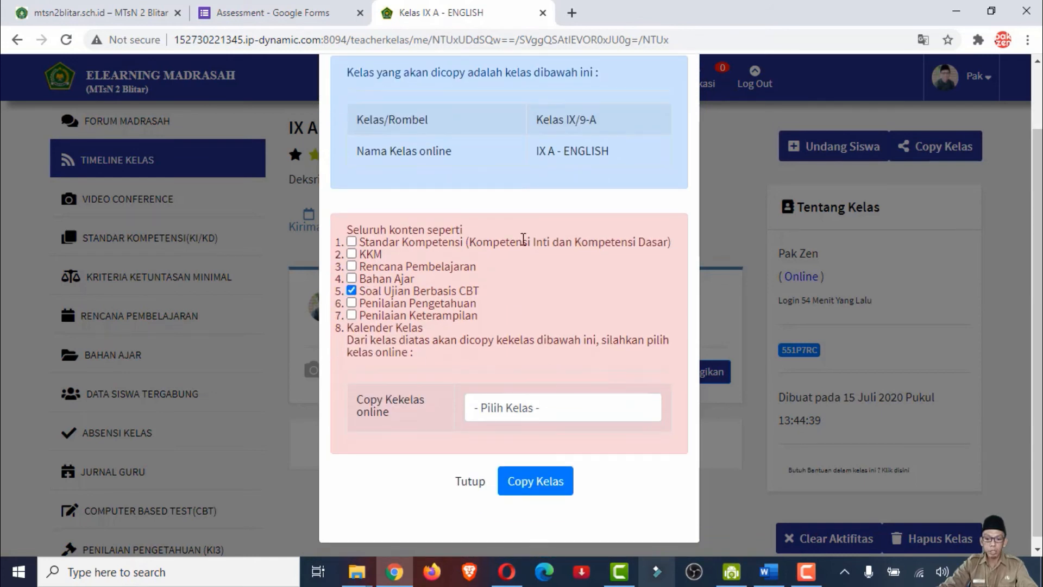
left_click(534, 411)
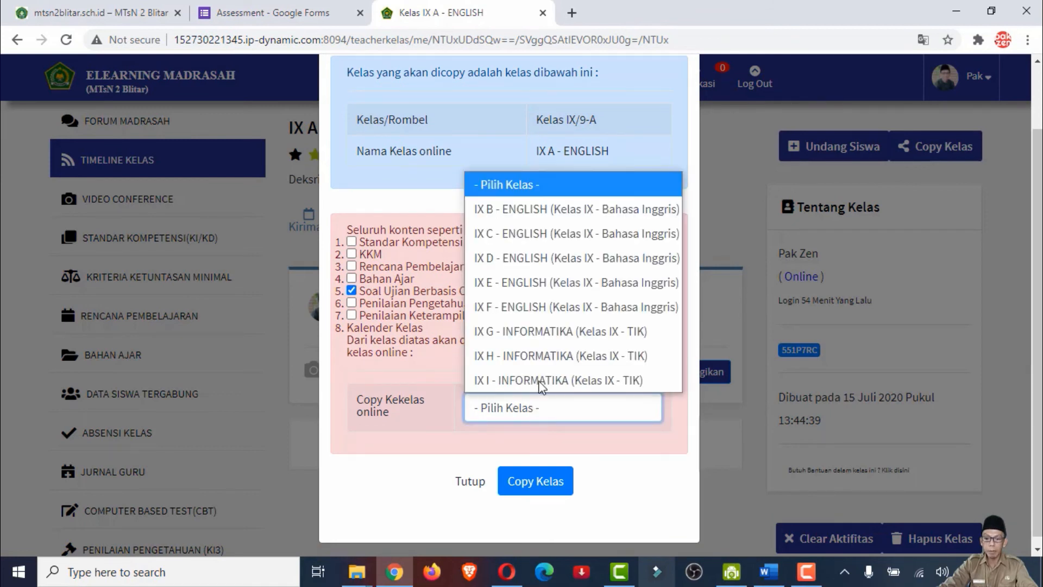
left_click(512, 213)
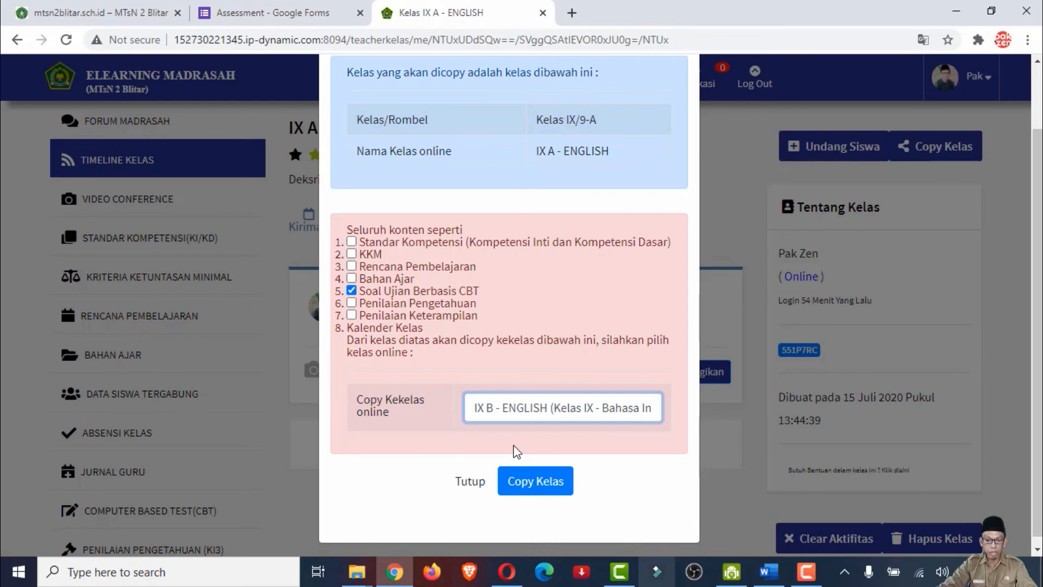
left_click(541, 478)
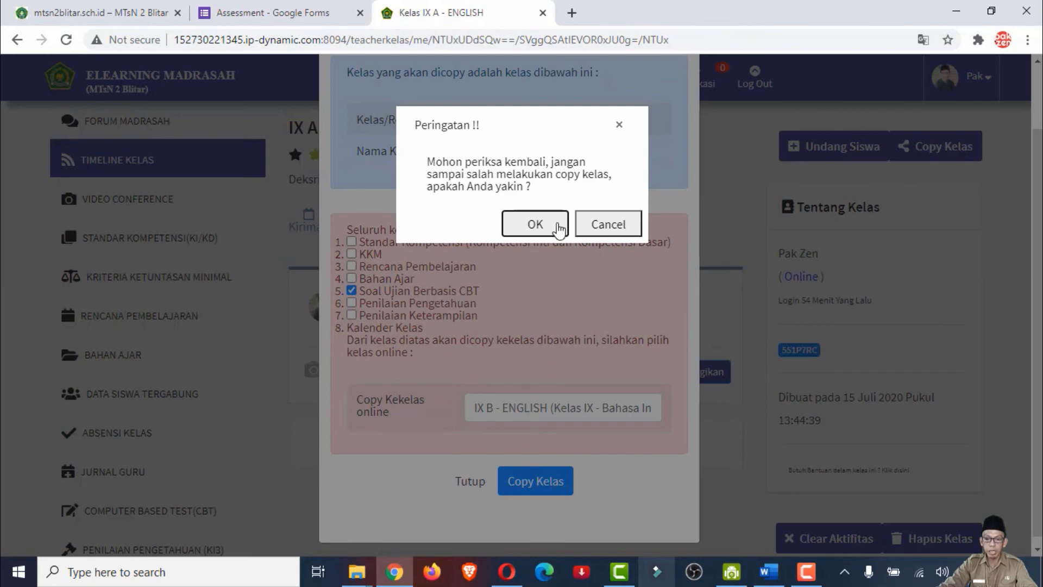
left_click(535, 224)
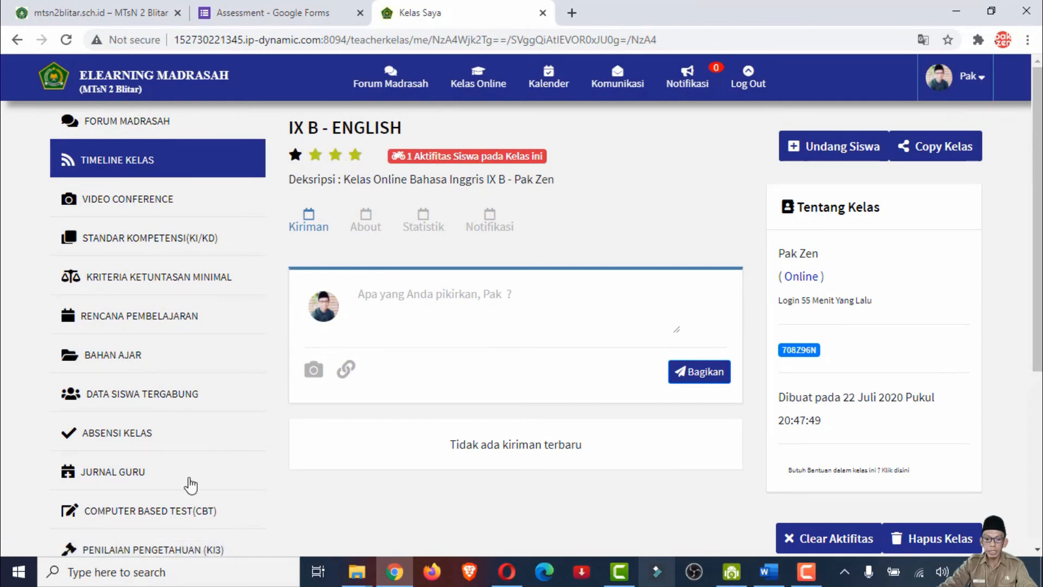
left_click(144, 516)
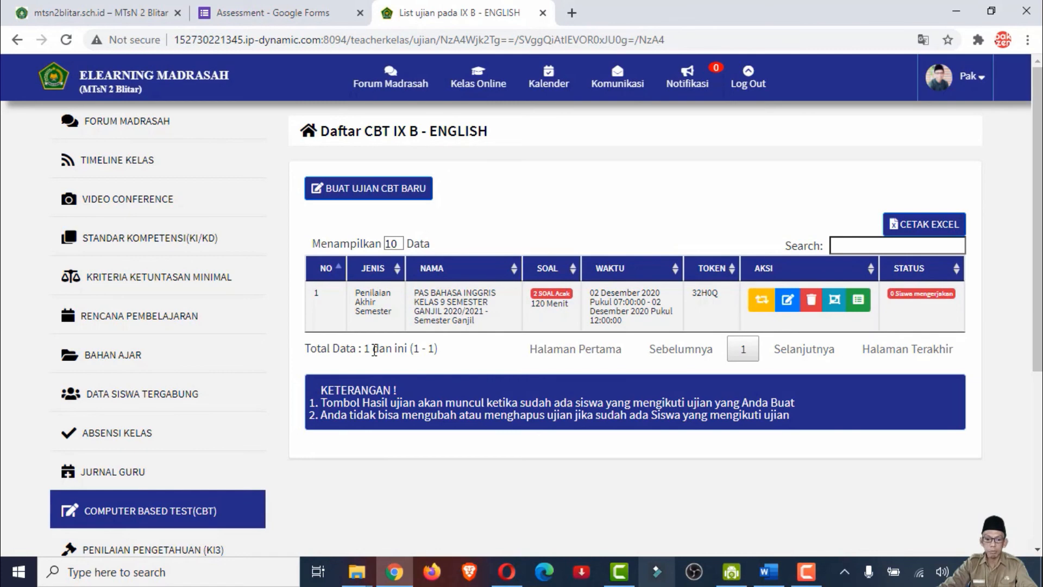
Return to the IX B - ENGLISH timeline and start a class copy with only Soal Ujian Berbasis CBT ticked
left_click(133, 163)
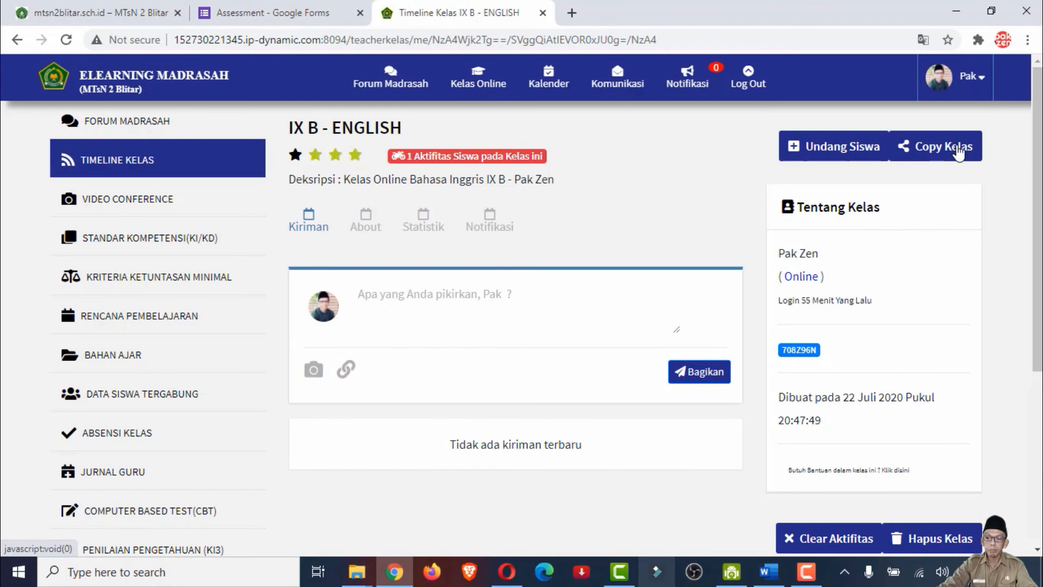
left_click(956, 155)
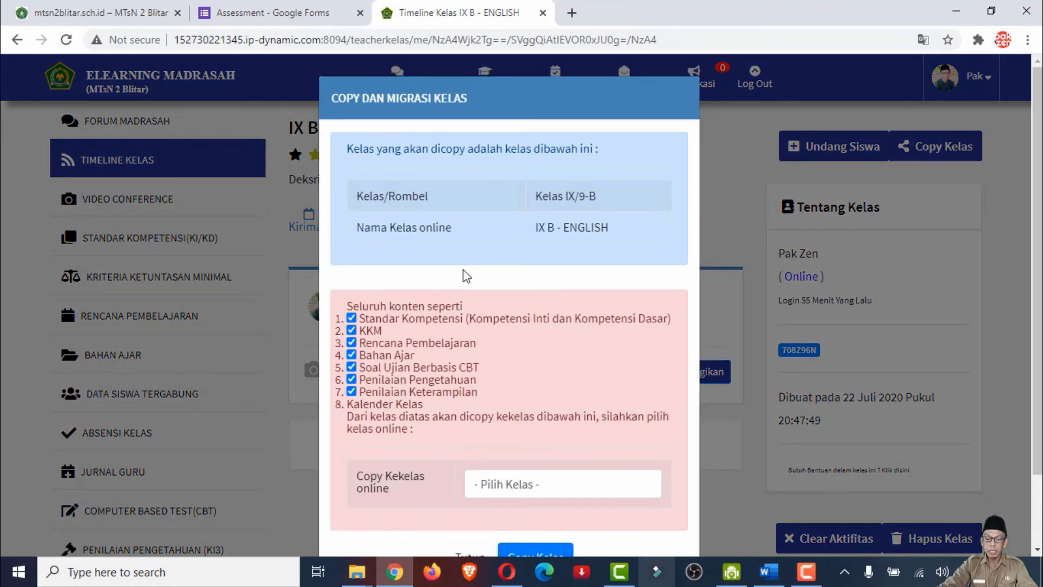
left_click(352, 318)
left_click(351, 331)
left_click(352, 342)
left_click(351, 355)
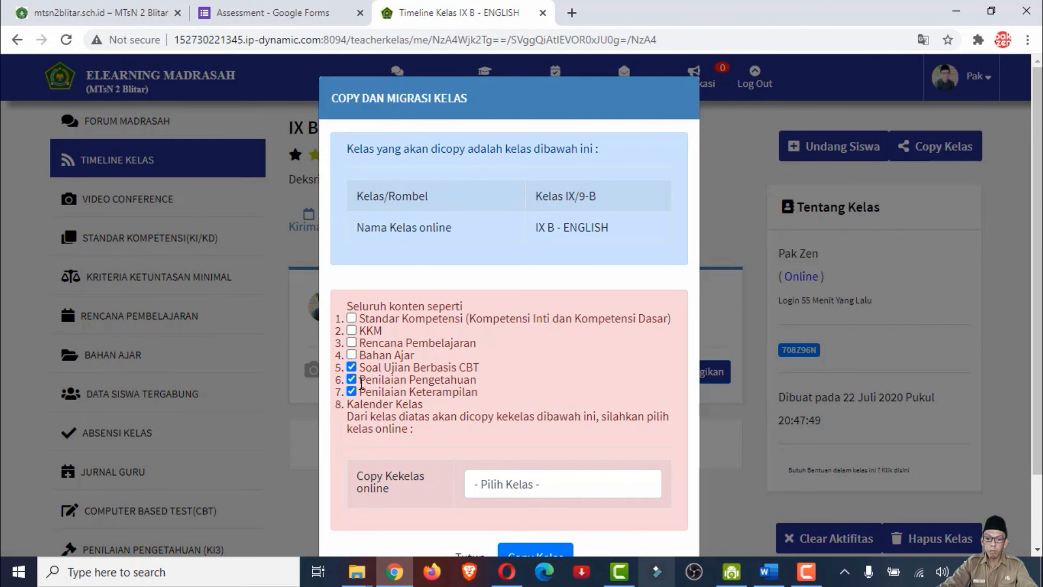
left_click(352, 391)
left_click(352, 379)
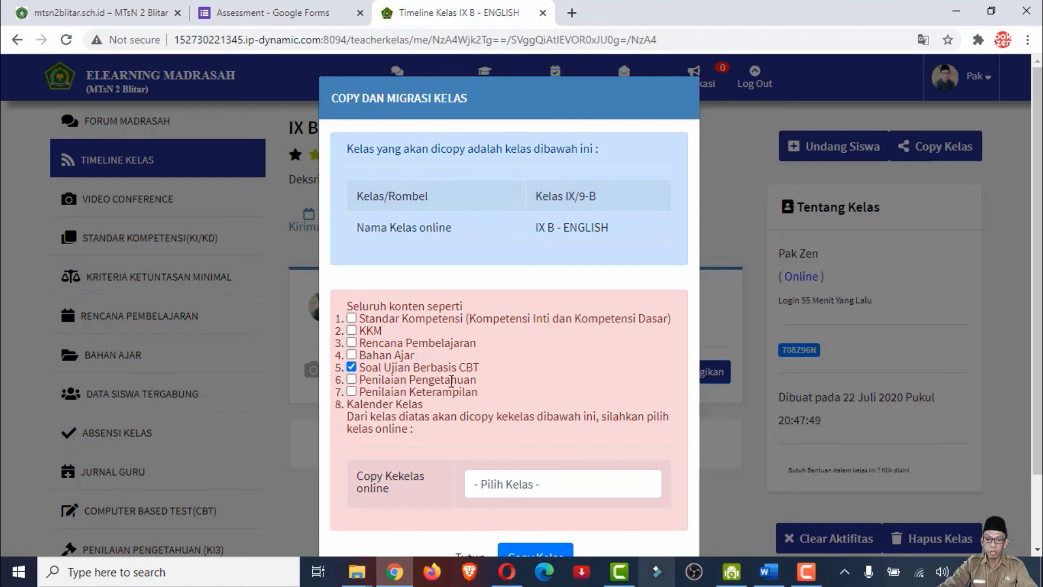
Set IX C - ENGLISH as the destination class, run and confirm the copy, and open that class's CBT list
left_click(563, 486)
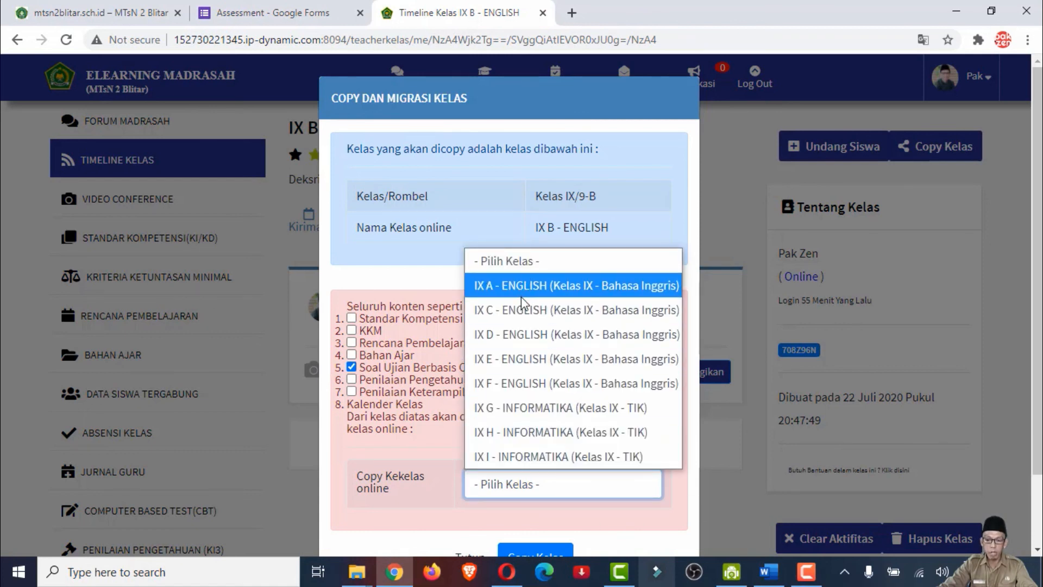
left_click(520, 315)
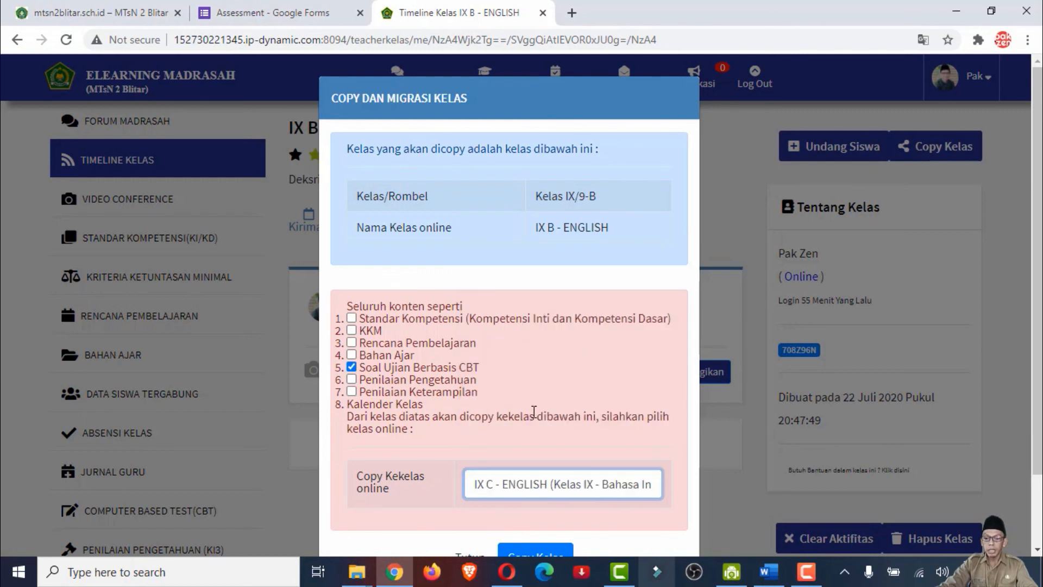
scroll(538, 277, "down", 2)
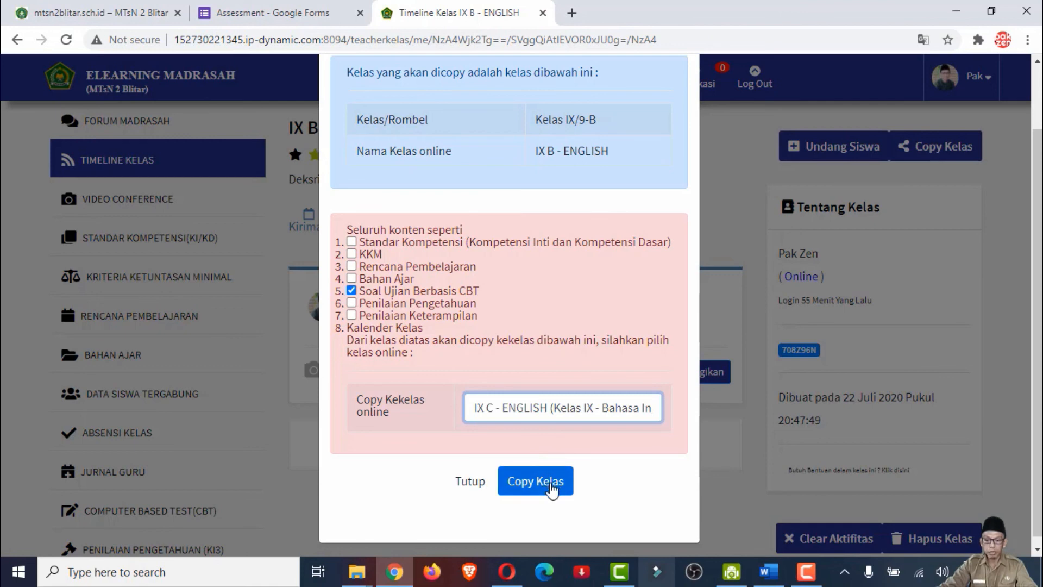
left_click(550, 489)
left_click(535, 224)
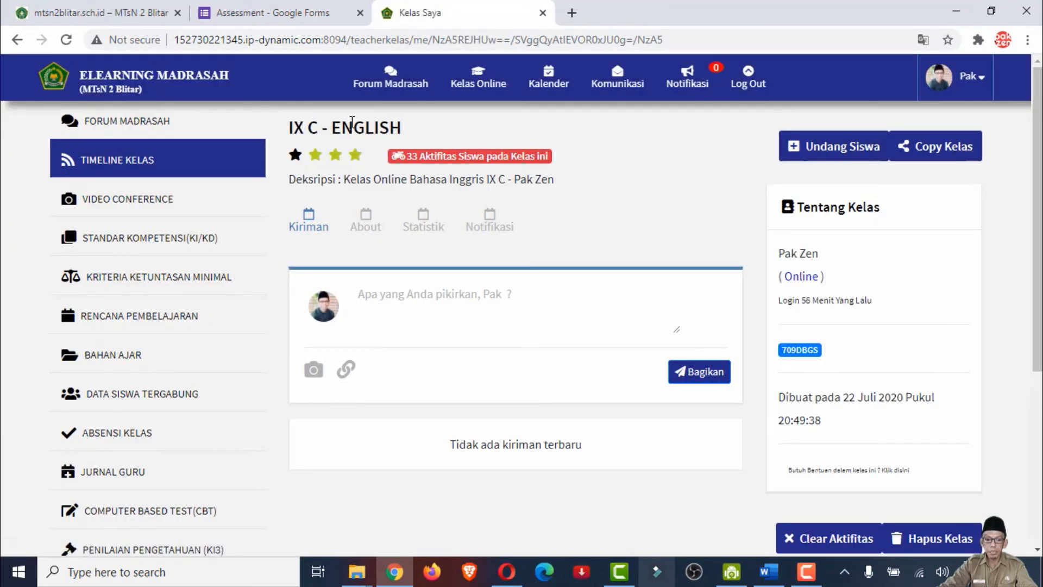
left_click(155, 513)
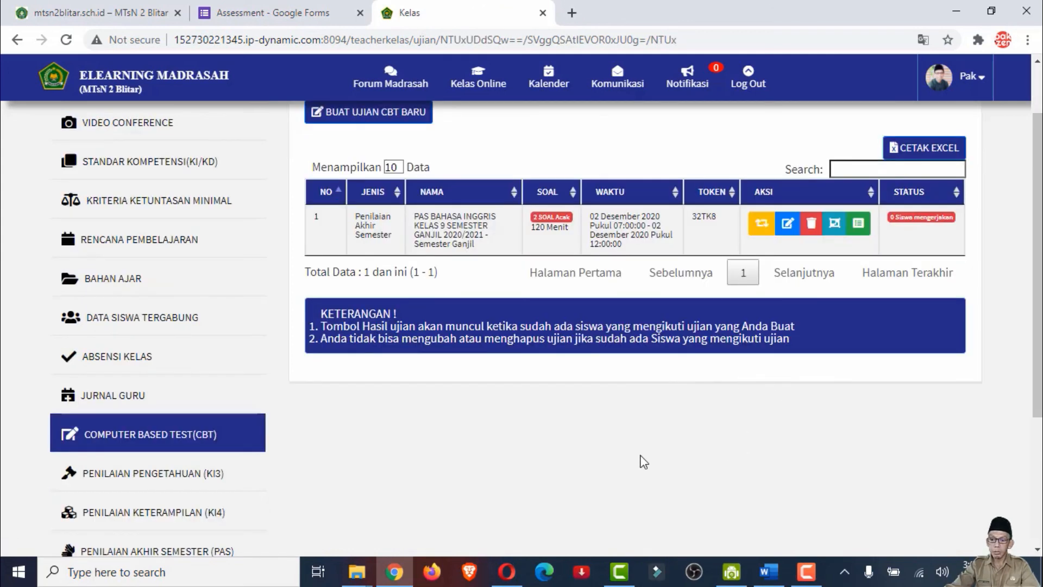
scroll(434, 415, "down", 3)
scroll(442, 378, "down", 1)
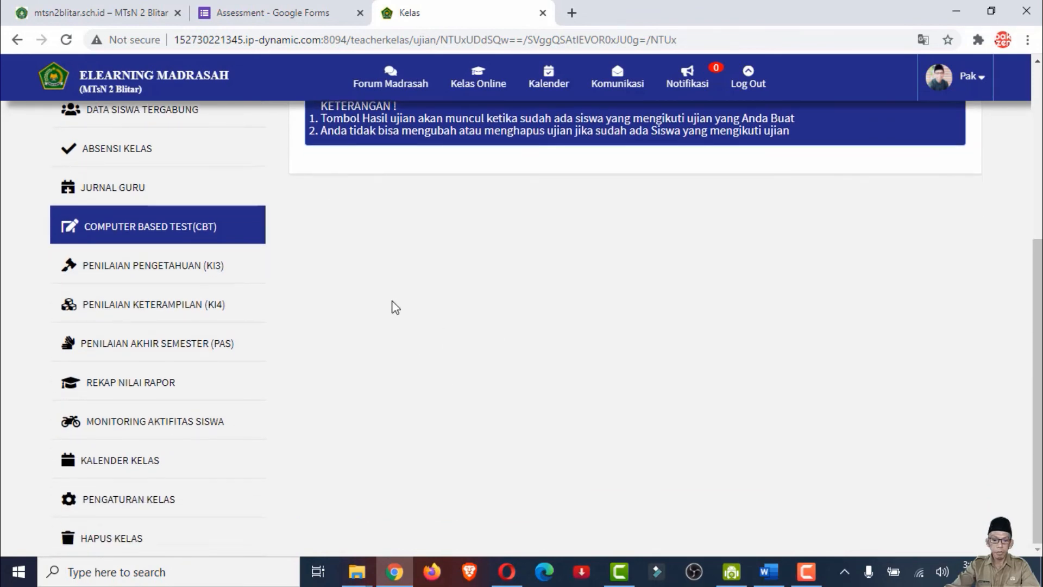
scroll(403, 303, "up", 5)
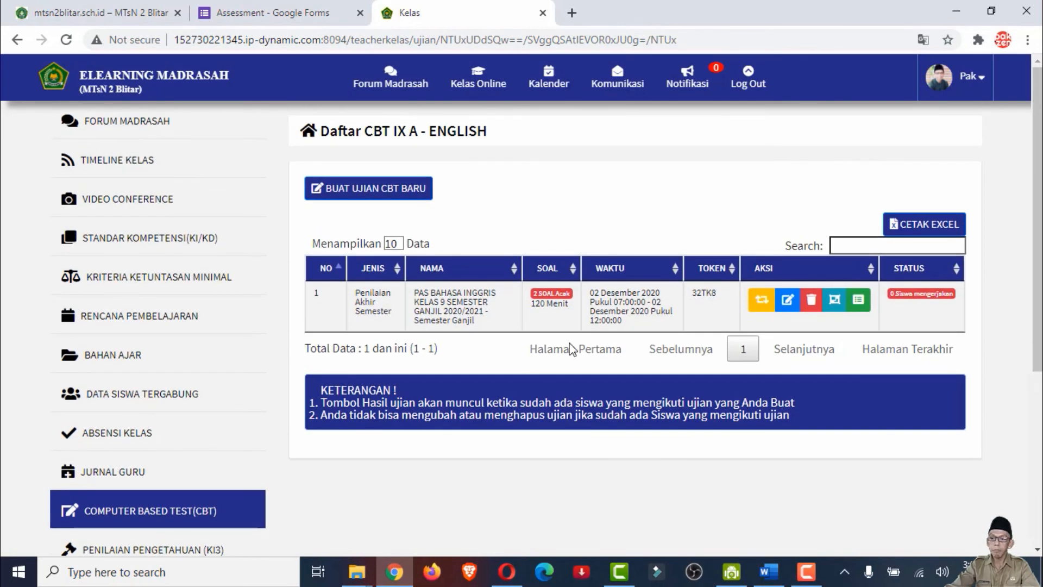